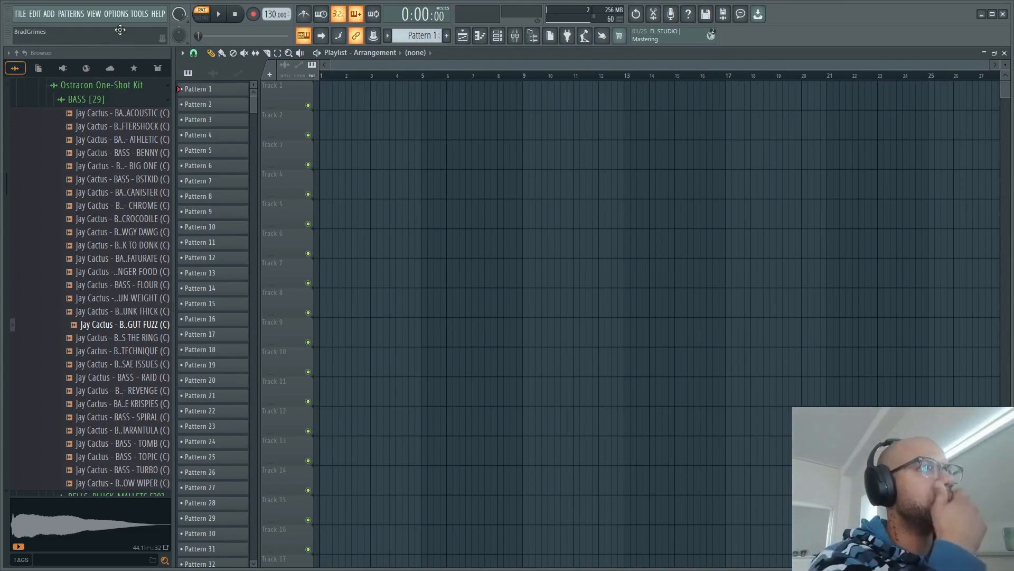
# - Set the project tempo to 144 BPM and collapse the Ostracon One-Shot Kit folder in the sample browser
pyautogui.scroll(6, 269, 13)
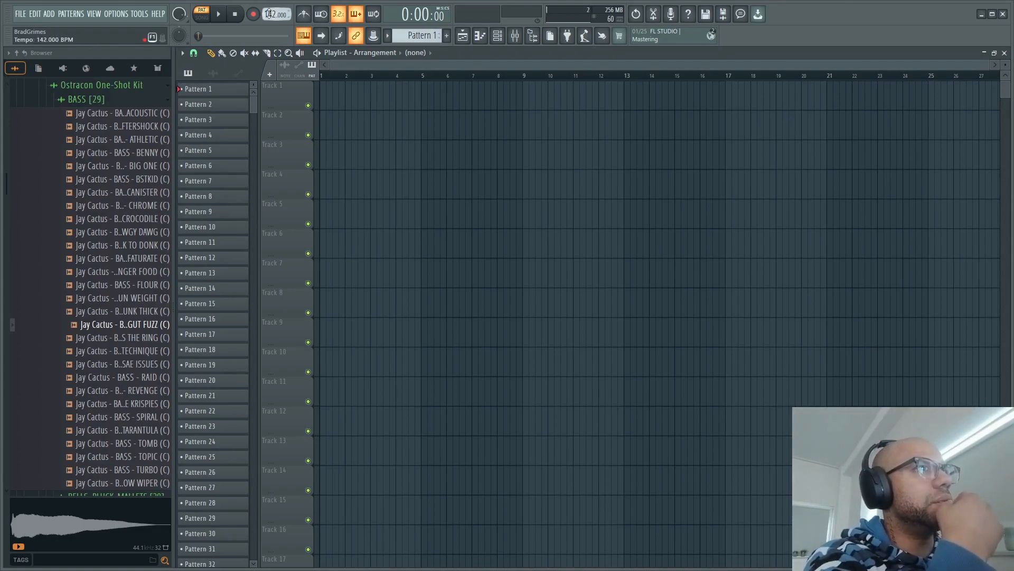
pyautogui.scroll(-1, 269, 14)
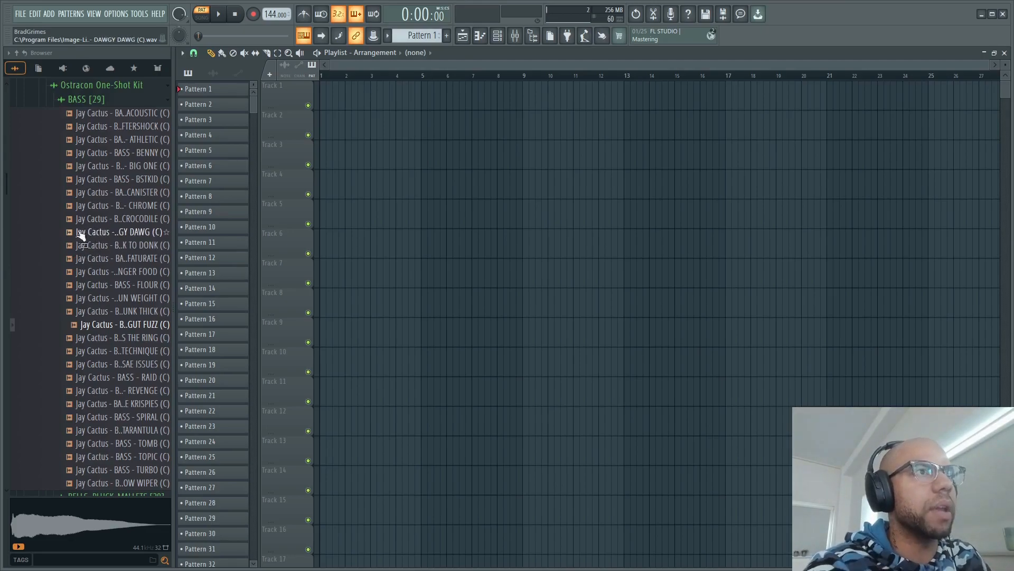
pyautogui.scroll(3, 85, 225)
pyautogui.click(111, 164)
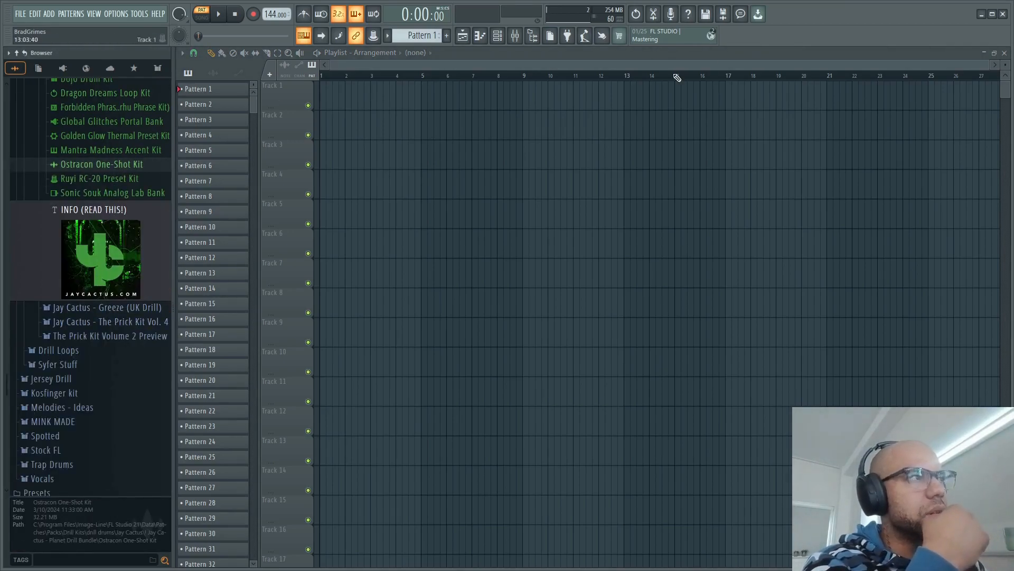
# - Delete the default Kick, Clap, Hat and Snare channels from the channel rack
pyautogui.click(498, 39)
pyautogui.moveTo(650, 97); pyautogui.dragTo(650, 146)
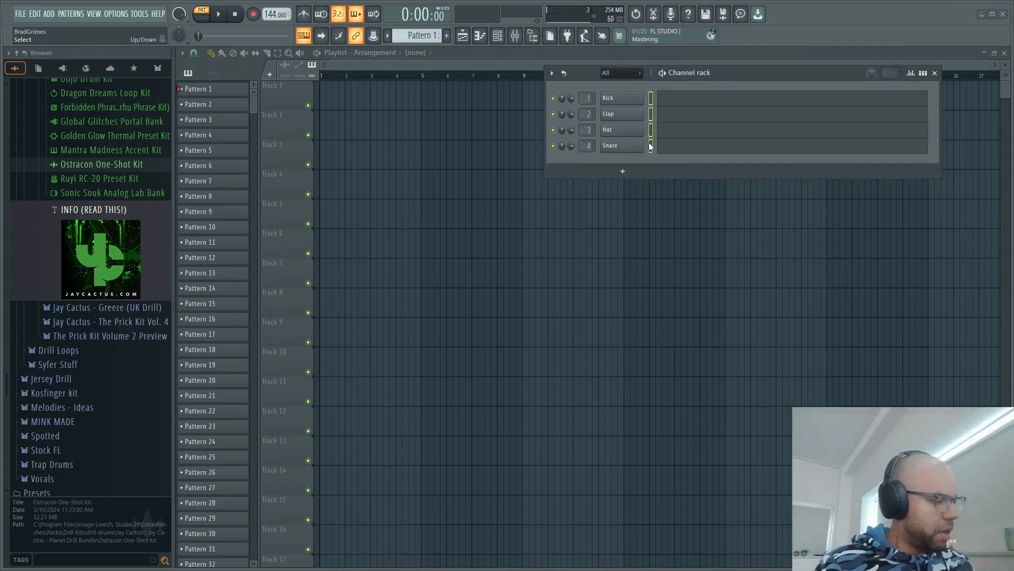
pyautogui.hotkey('alt', 'Delete')
pyautogui.click(549, 317)
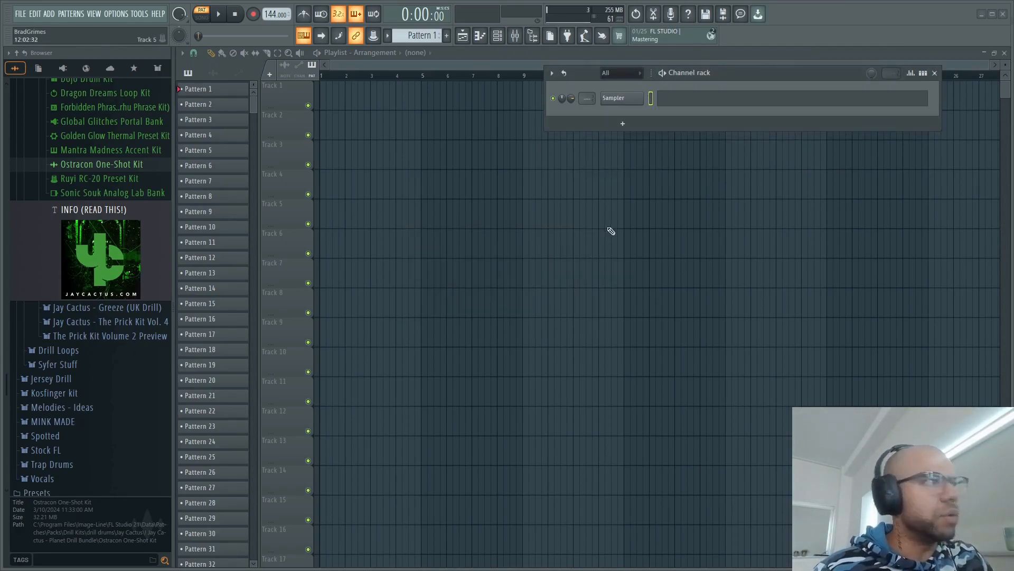
# - Add a LABS instrument channel, load the Warp Fracture preset of Micahs Choir from the Vocals category, and close its window
pyautogui.click(623, 123)
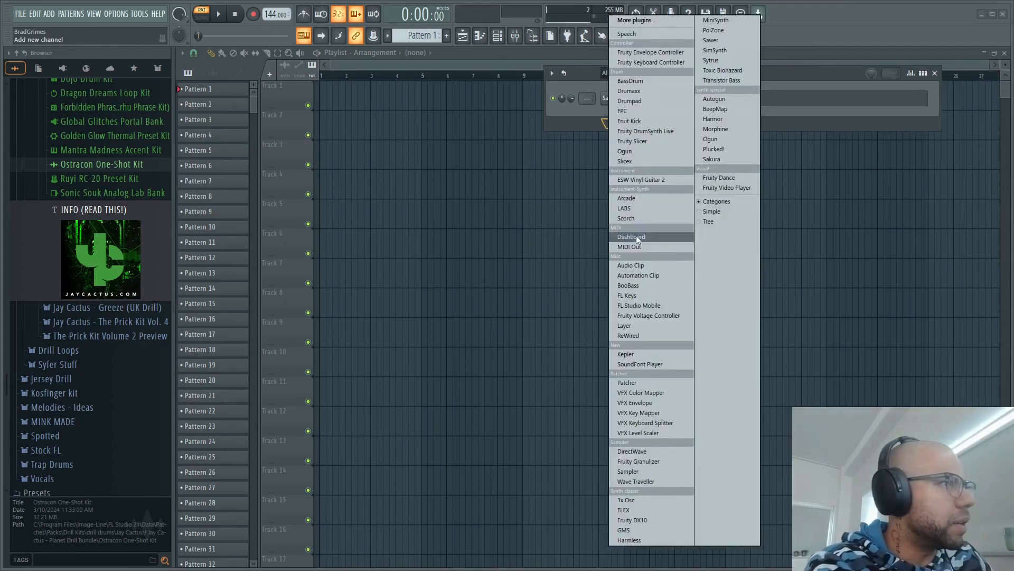
pyautogui.click(624, 208)
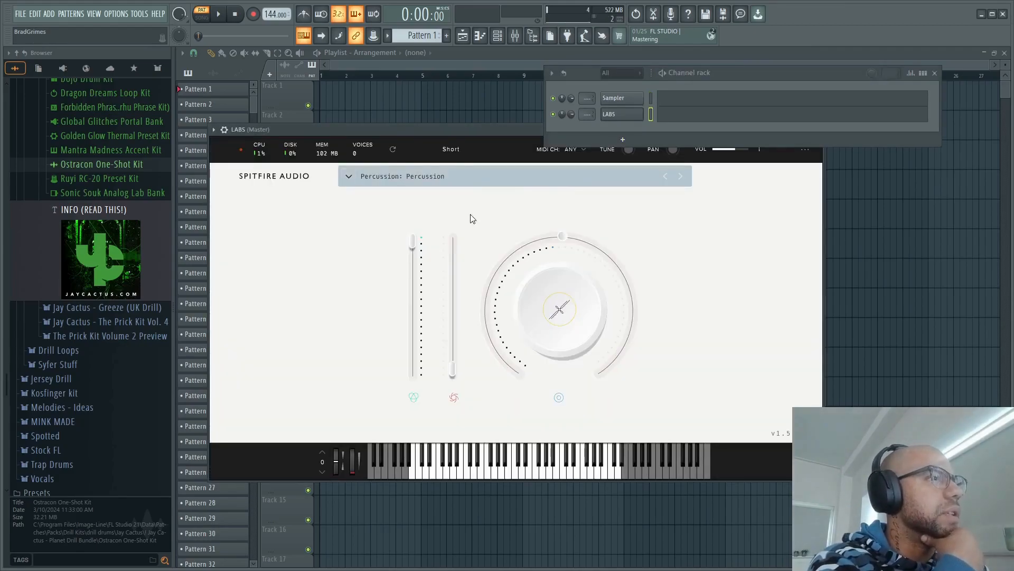
pyautogui.click(350, 174)
pyautogui.scroll(-5, 375, 285)
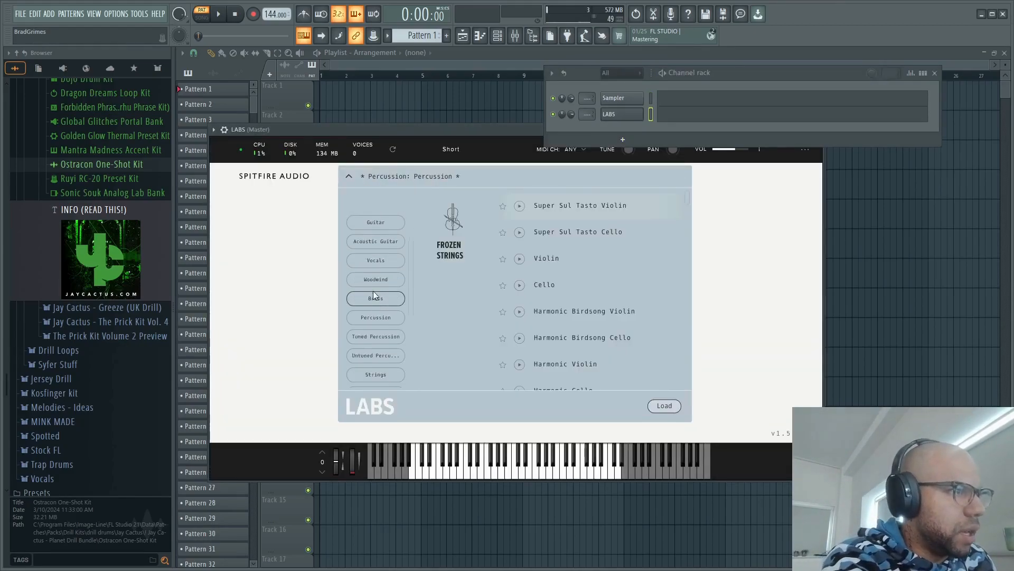
pyautogui.scroll(3, 376, 283)
pyautogui.click(382, 233)
pyautogui.scroll(-4, 569, 294)
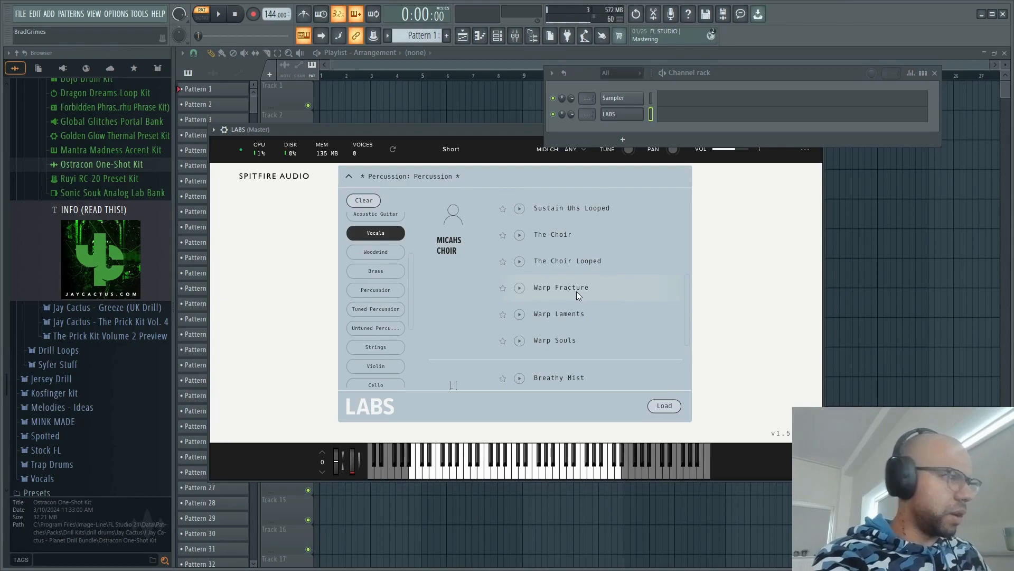
pyautogui.doubleClick(578, 291)
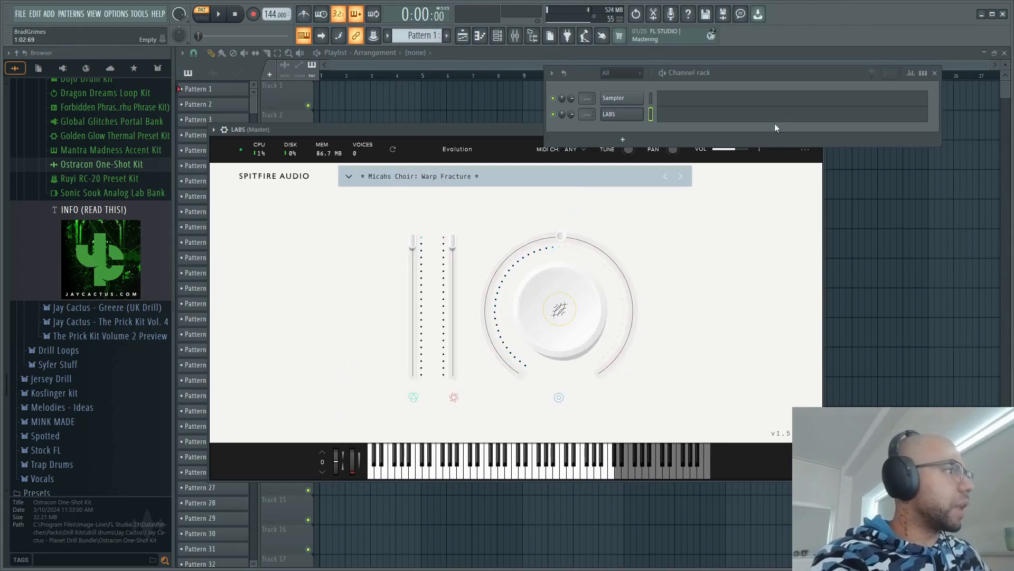
pyautogui.moveTo(478, 133); pyautogui.dragTo(392, 192)
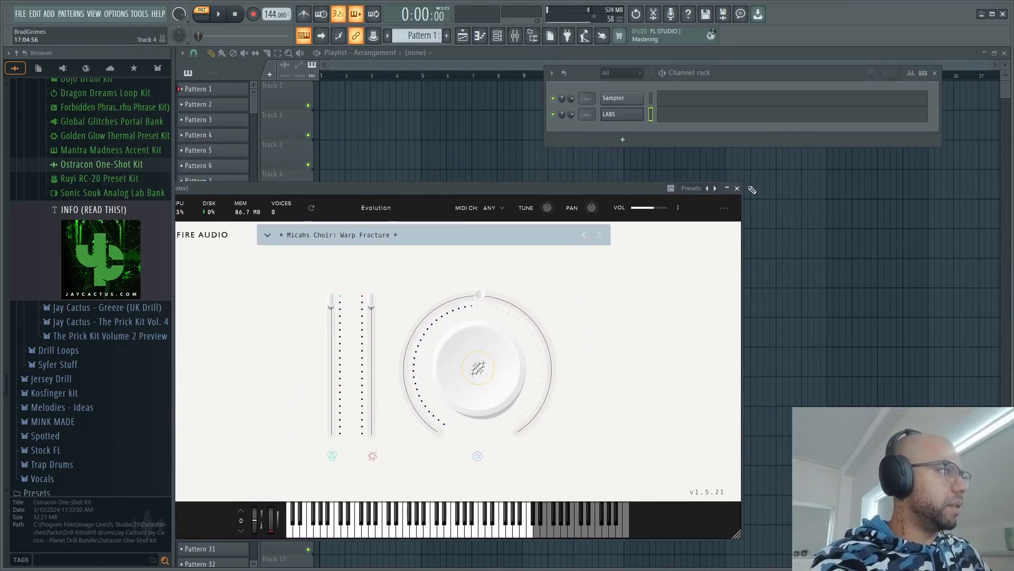
pyautogui.click(737, 188)
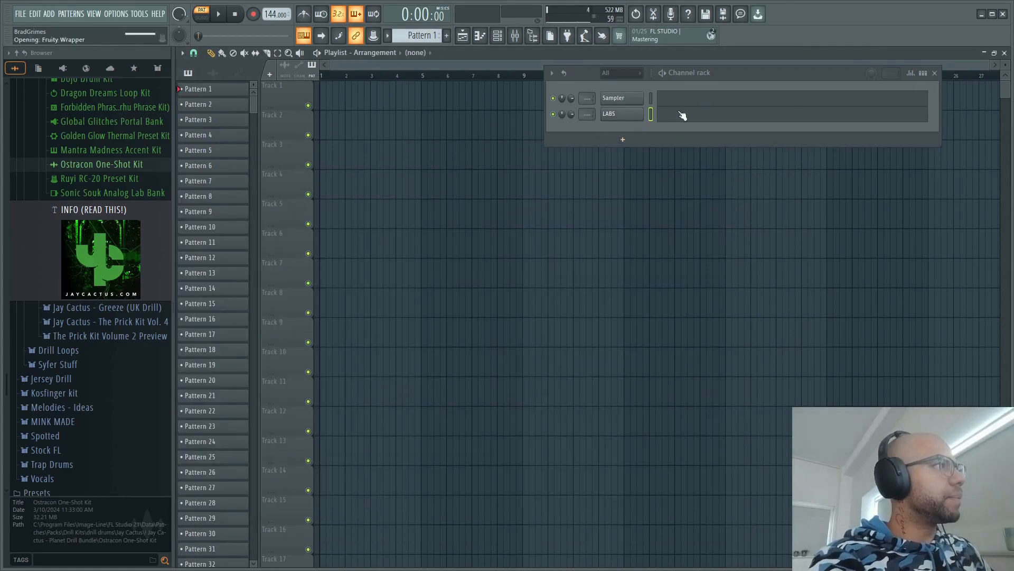
# - Enter a one-bar D#5, F#5 and A#5 chord at bar 1 for LABS and raise the F#5 to F#6
pyautogui.click(680, 114)
pyautogui.scroll(-4, 216, 275)
pyautogui.click(195, 294)
pyautogui.moveTo(227, 293); pyautogui.dragTo(277, 295)
pyautogui.click(226, 265)
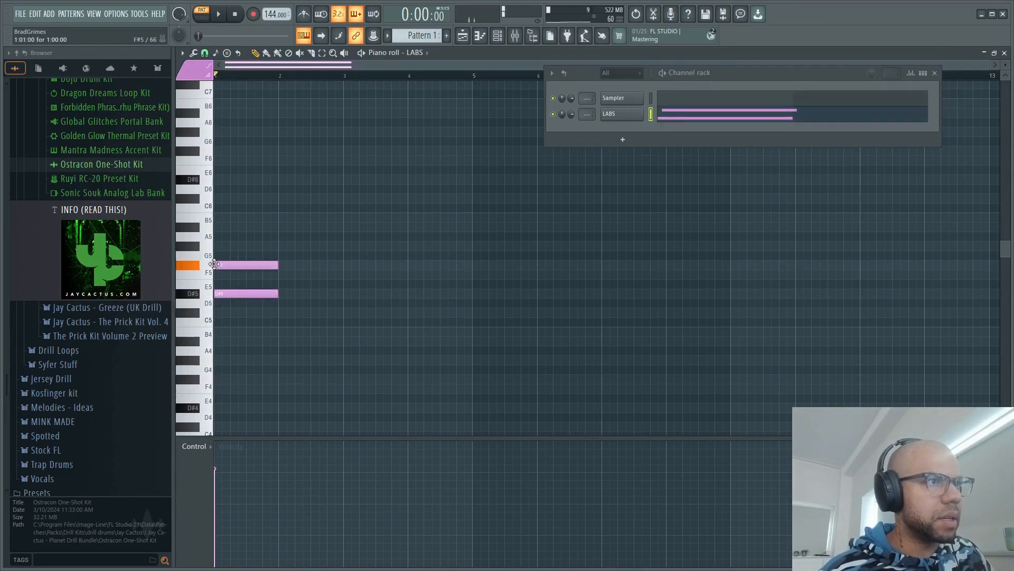
pyautogui.click(226, 227)
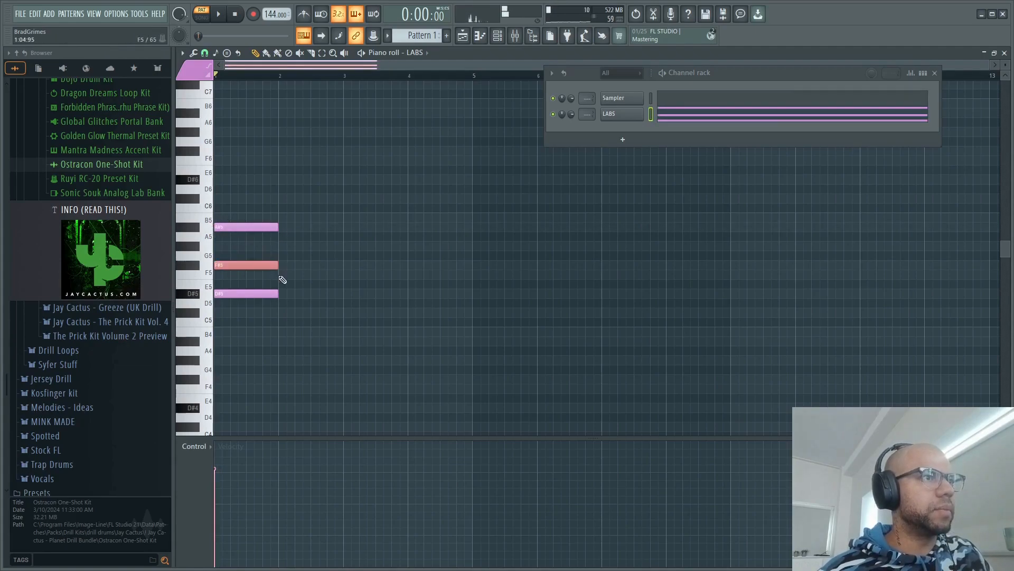
pyautogui.hotkey('ctrl', 'Up')
# - Try repeating the chord across eight bars and delete the copies after bar 1
pyautogui.moveTo(350, 326); pyautogui.dragTo(179, 132)
pyautogui.hotkey('ctrl', 'b')
pyautogui.hotkey('ctrl', 'b')
pyautogui.hotkey('ctrl', 'b')
pyautogui.hotkey('ctrl', 'b')
pyautogui.hotkey('ctrl', 'b')
pyautogui.hotkey('ctrl', 'b')
pyautogui.hotkey('ctrl', 'b')
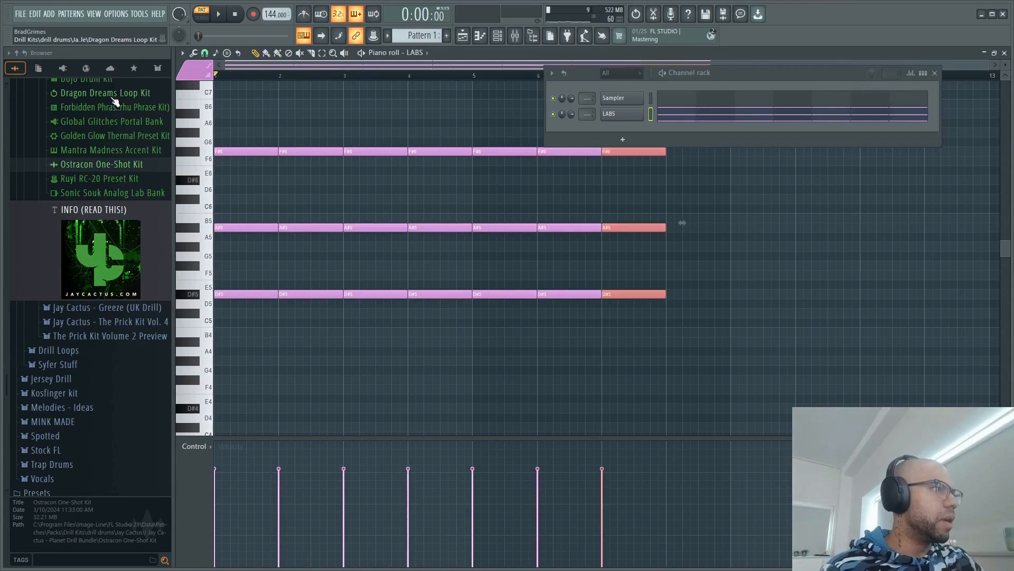
pyautogui.keyDown('ctrl'); pyautogui.click(321, 116); pyautogui.keyUp('ctrl')
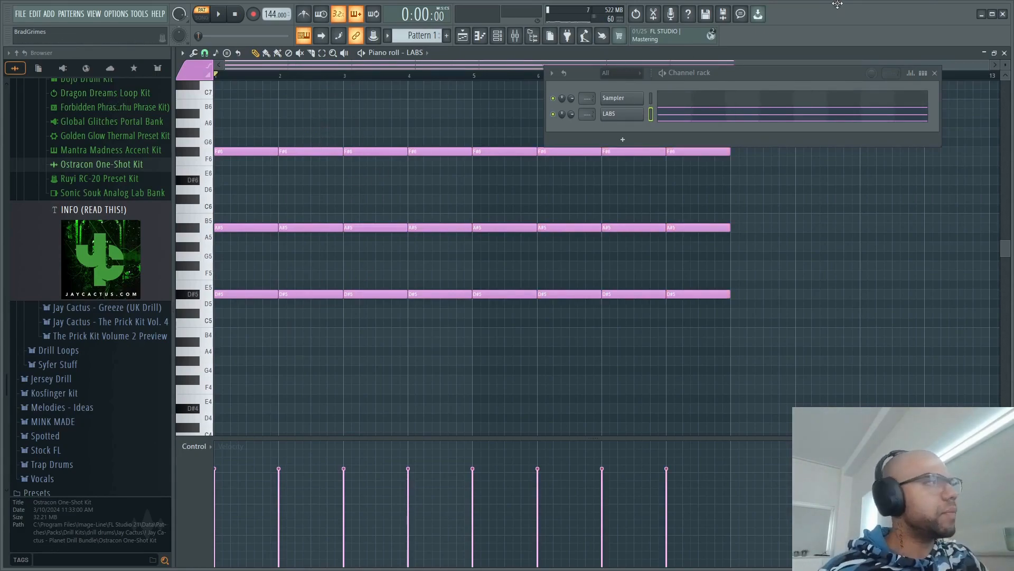
pyautogui.click(934, 74)
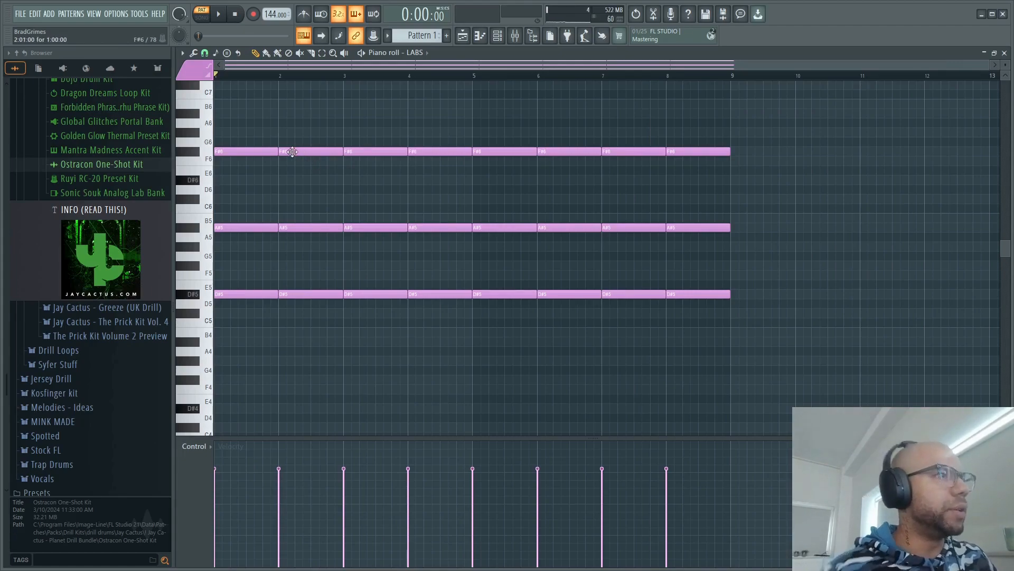
pyautogui.moveTo(317, 117); pyautogui.dragTo(786, 344)
pyautogui.press('Delete')
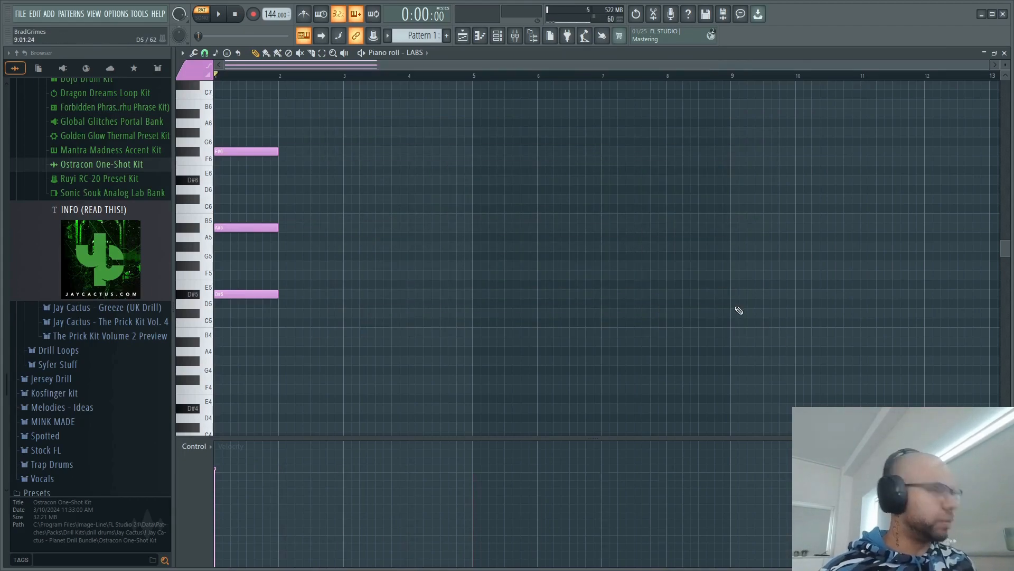
# - Duplicate the chord into bar 2 and lower the copy's top note to F6
pyautogui.hotkey('ctrl', 'a')
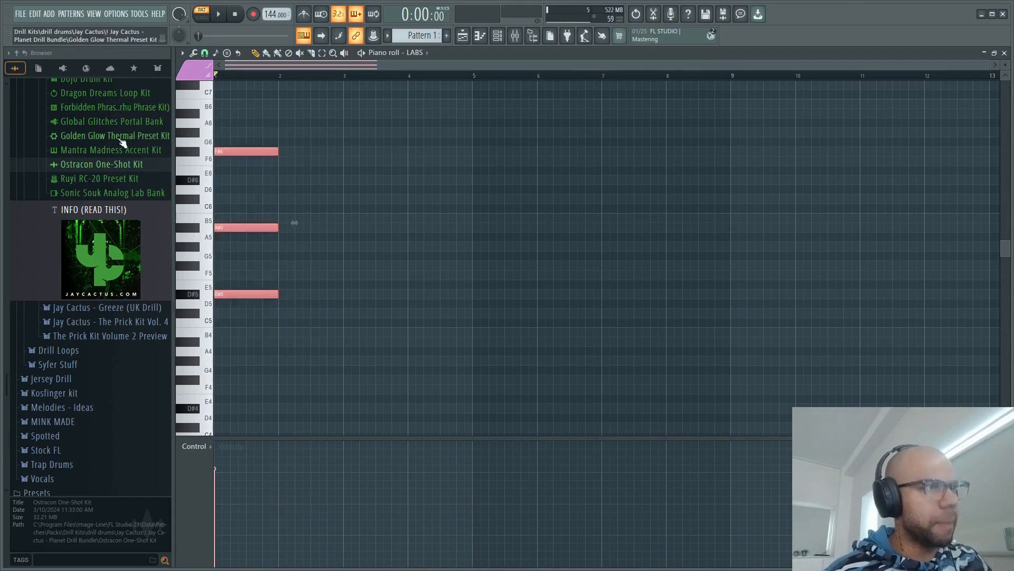
pyautogui.hotkey('ctrl', 'b')
pyautogui.click(311, 141)
pyautogui.moveTo(292, 151); pyautogui.dragTo(292, 161)
pyautogui.moveTo(244, 138); pyautogui.dragTo(302, 172)
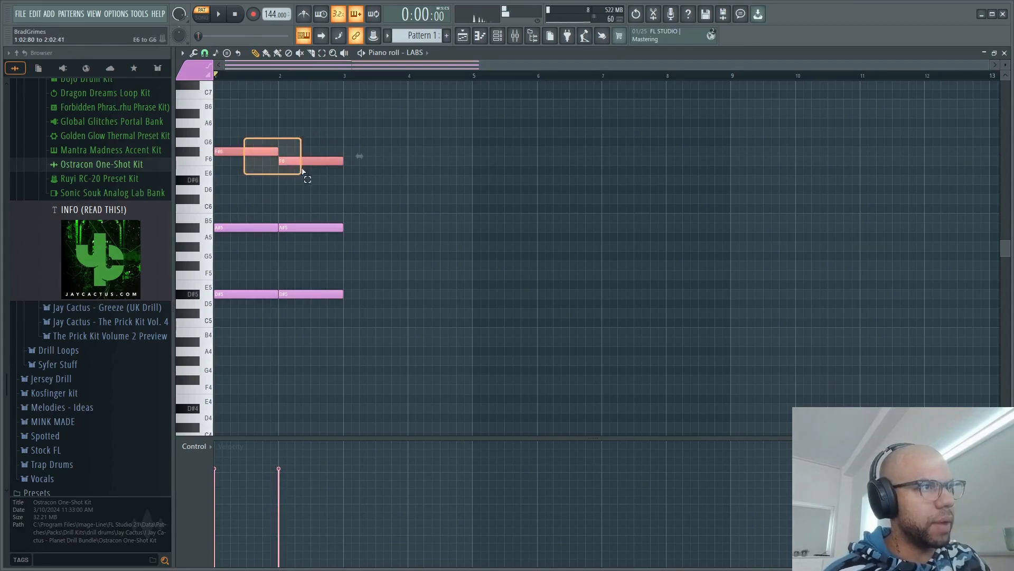
pyautogui.hotkey('ctrl', 'Down')
pyautogui.hotkey('ctrl', 'Up')
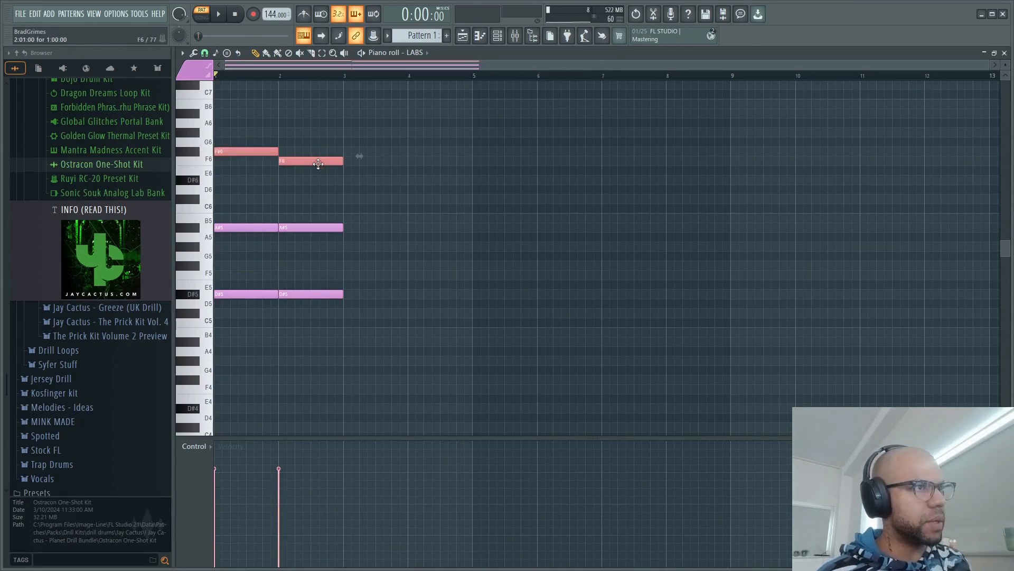
pyautogui.keyDown('ctrl'); pyautogui.click(347, 157); pyautogui.keyUp('ctrl')
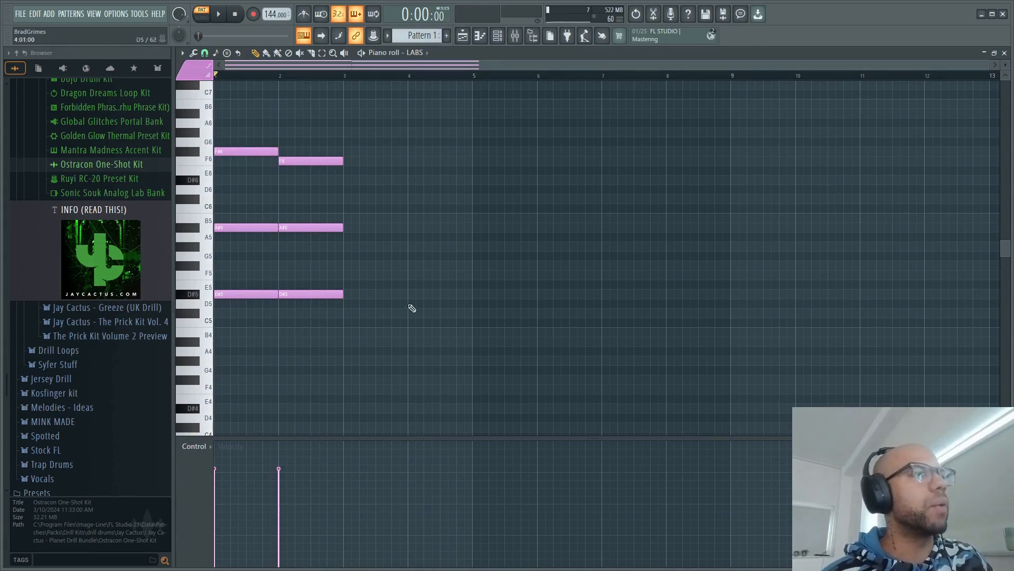
# - Duplicate the two-bar chord progression three times to fill eight bars
pyautogui.moveTo(409, 302); pyautogui.dragTo(41, 28)
pyautogui.hotkey('ctrl', 'b')
pyautogui.hotkey('ctrl', 'b')
pyautogui.hotkey('ctrl', 'b')
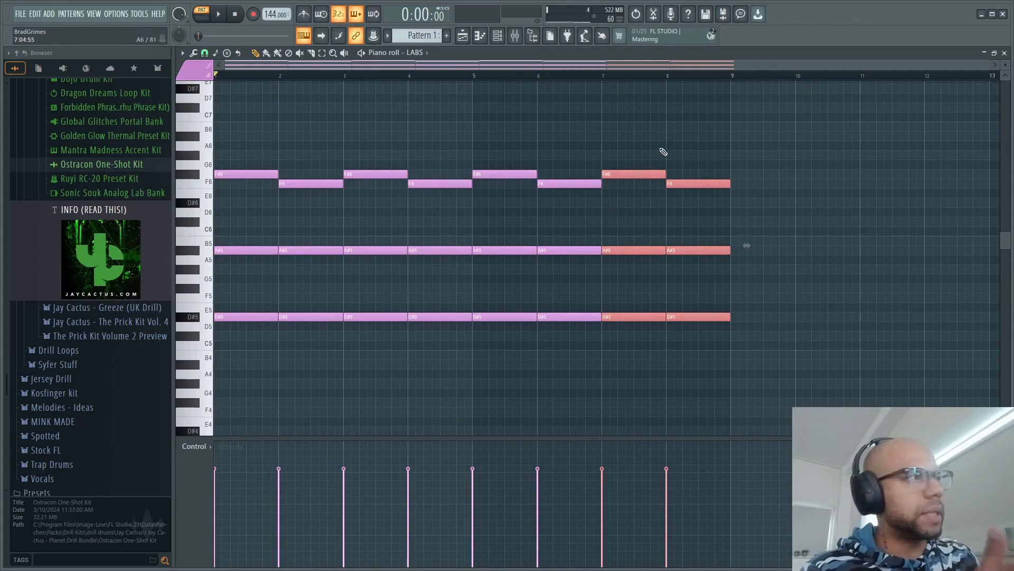
pyautogui.click(688, 150)
pyautogui.click(687, 184)
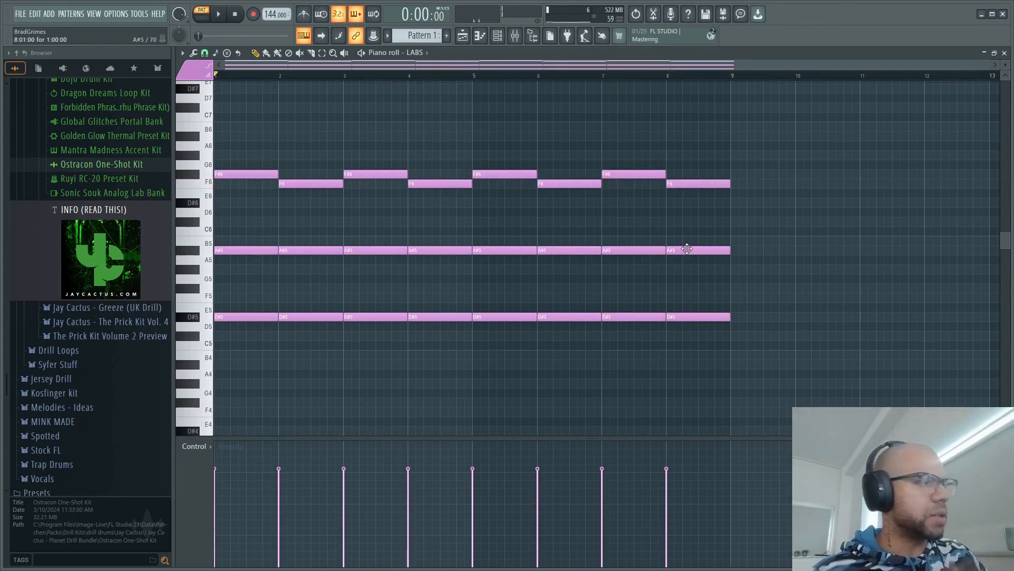
# - Revoice the bar 8 chord by raising its middle note to B5 and its top note to G#6
pyautogui.moveTo(699, 166); pyautogui.dragTo(743, 206)
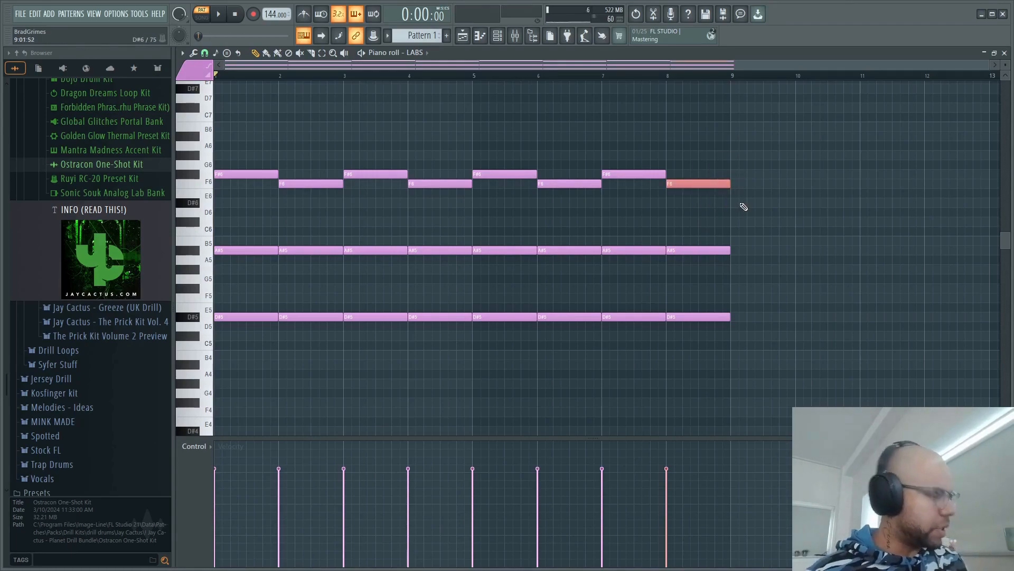
pyautogui.hotkey('ctrl', 'Down')
pyautogui.moveTo(692, 247); pyautogui.dragTo(692, 240)
pyautogui.moveTo(706, 278); pyautogui.dragTo(739, 306)
pyautogui.hotkey('shift', 'Up')
pyautogui.hotkey('shift', 'Up')
pyautogui.hotkey('shift', 'Up')
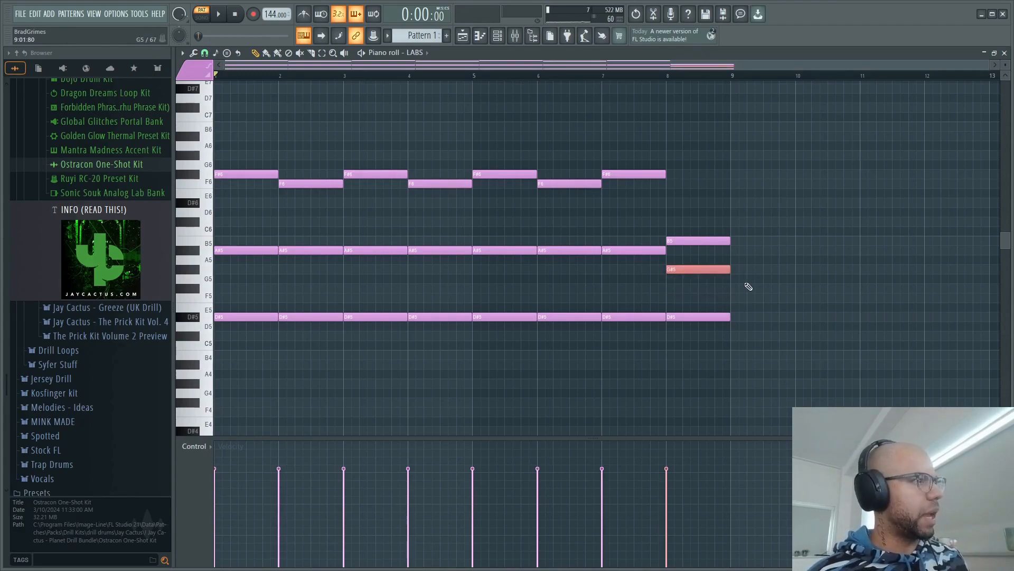
pyautogui.hotkey('ctrl', 'Up')
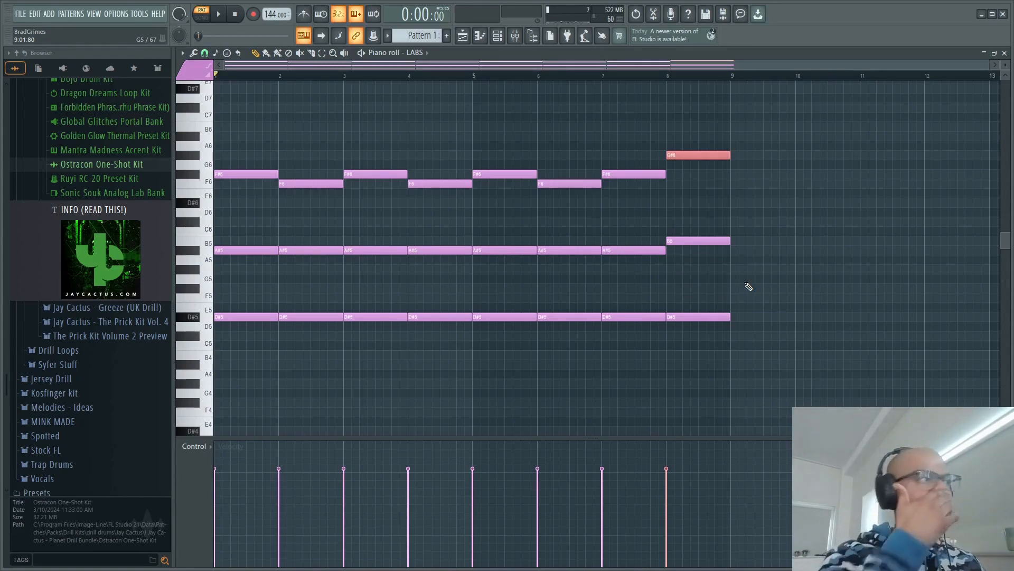
# - Try randomizing and scaling down the velocities of all notes, and undo these velocity changes
pyautogui.moveTo(769, 343); pyautogui.dragTo(218, 80)
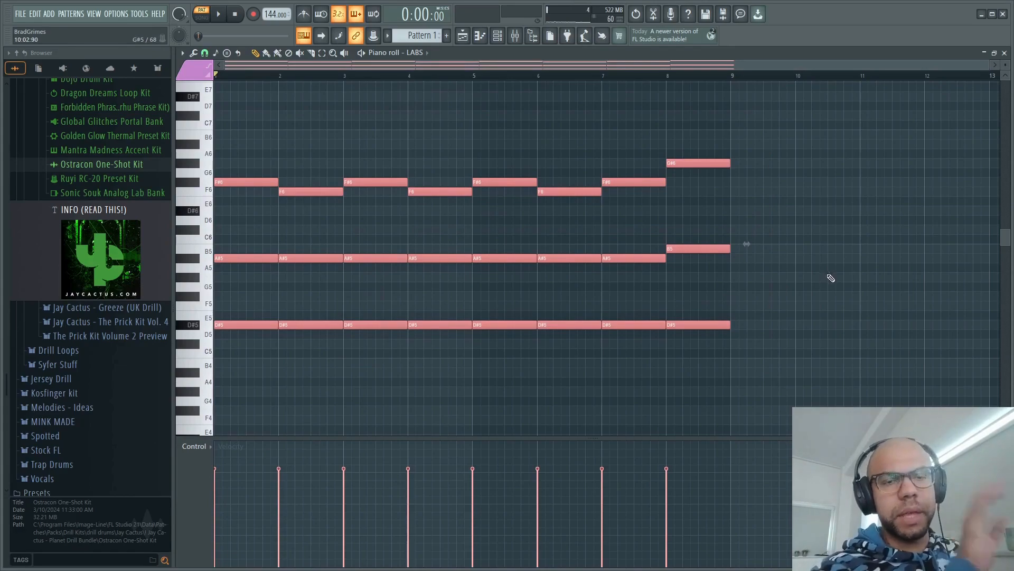
pyautogui.hotkey('alt', 'r')
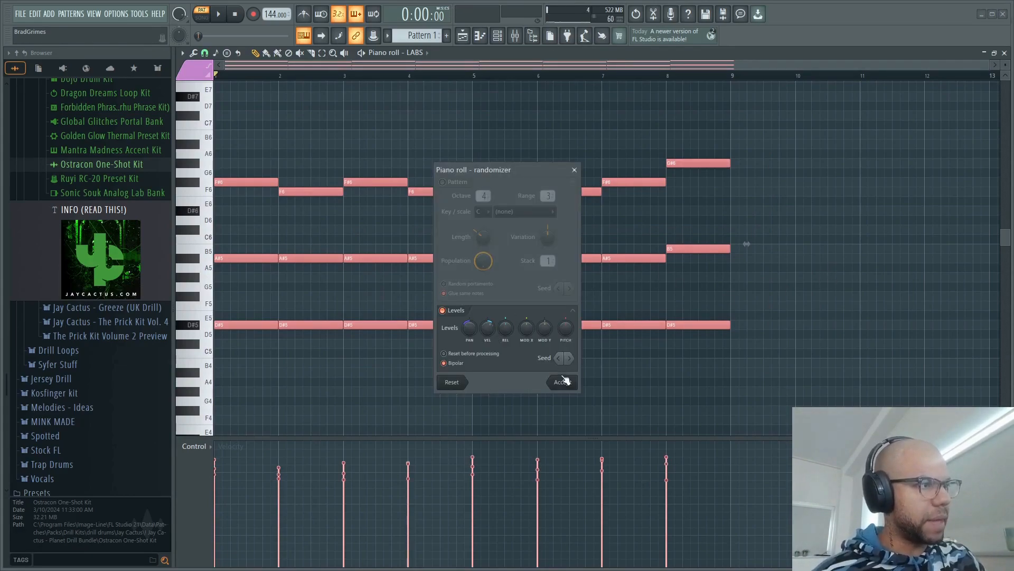
pyautogui.click(563, 382)
pyautogui.hotkey('alt', 's')
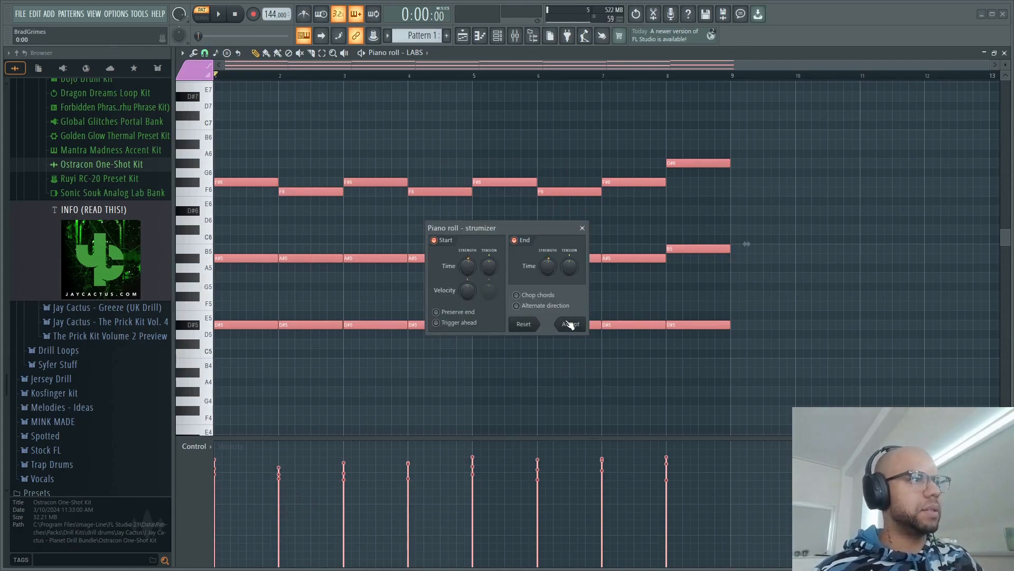
pyautogui.click(569, 324)
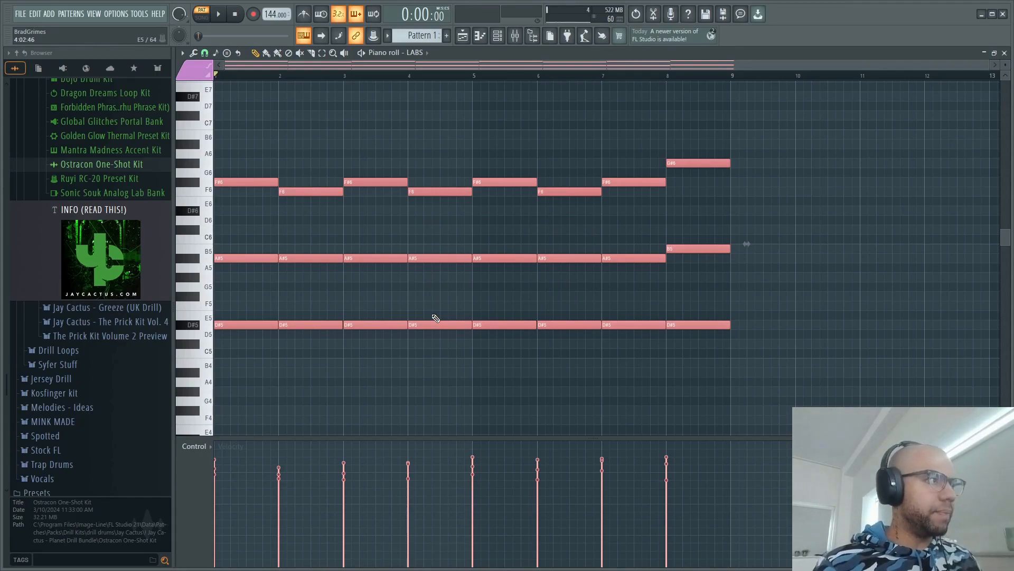
pyautogui.hotkey('alt', 'x')
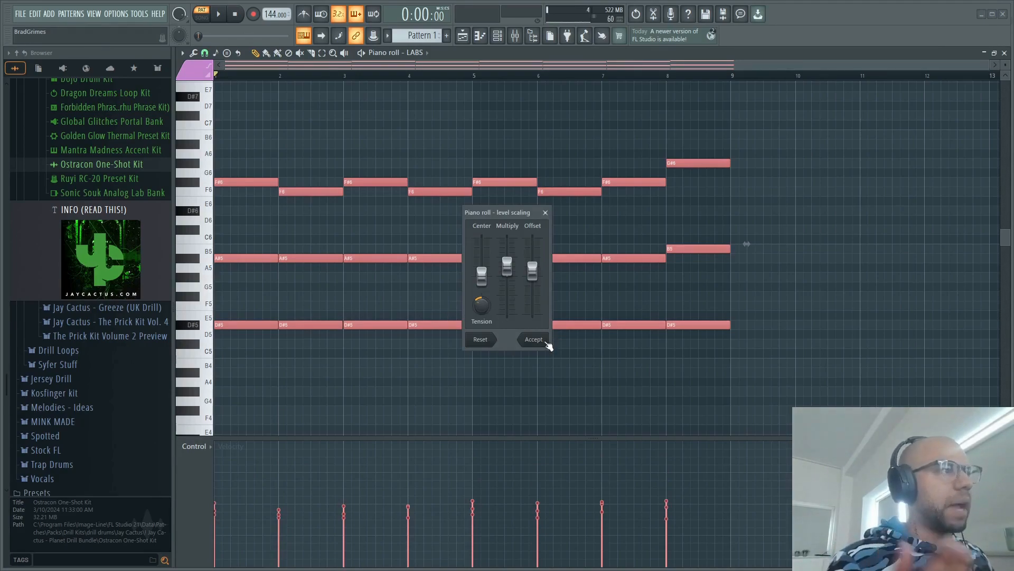
pyautogui.click(534, 340)
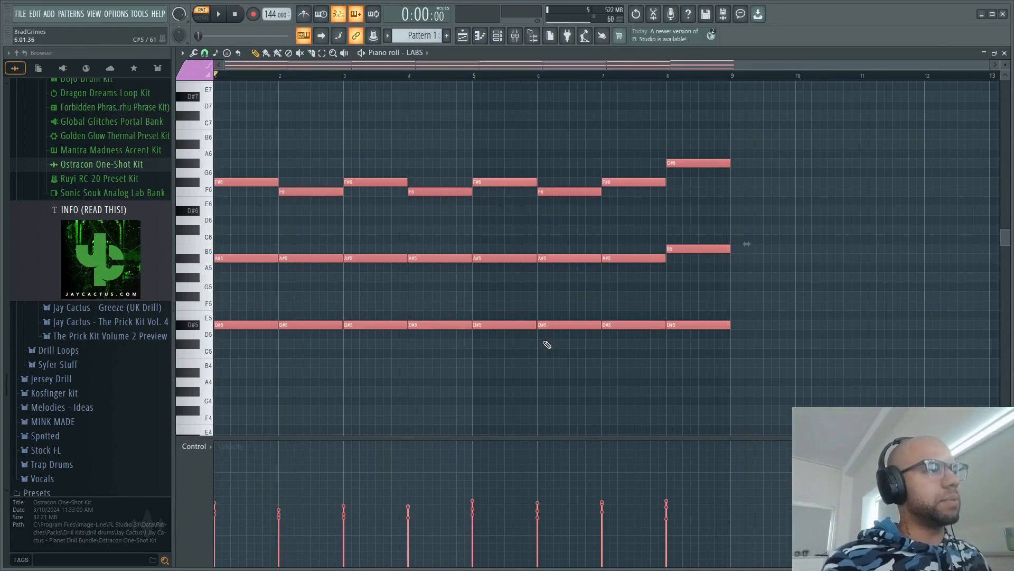
pyautogui.hotkey('ctrl', 'z')
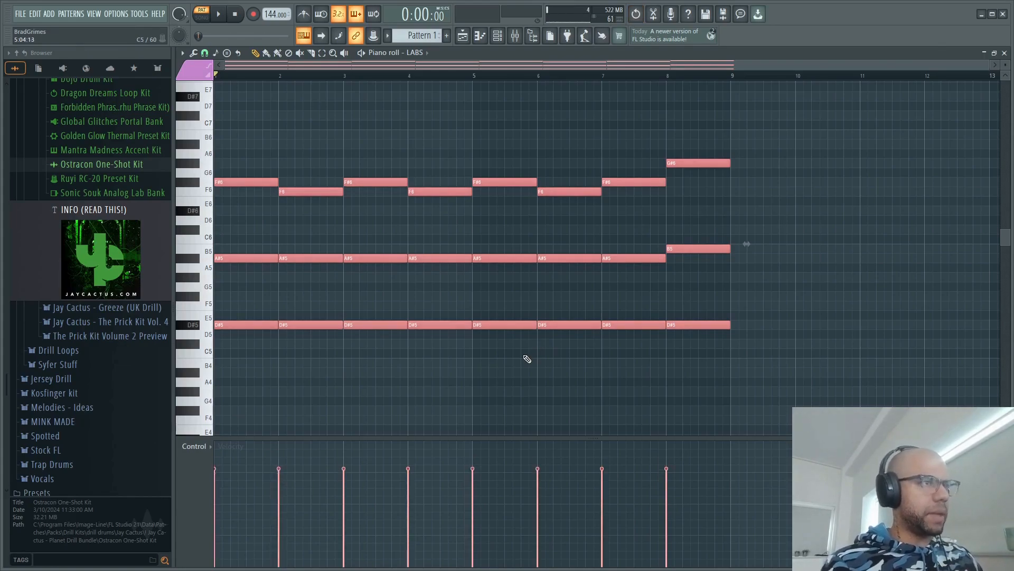
# - Randomize the velocities of all chord notes and scale the levels down
pyautogui.press('space')
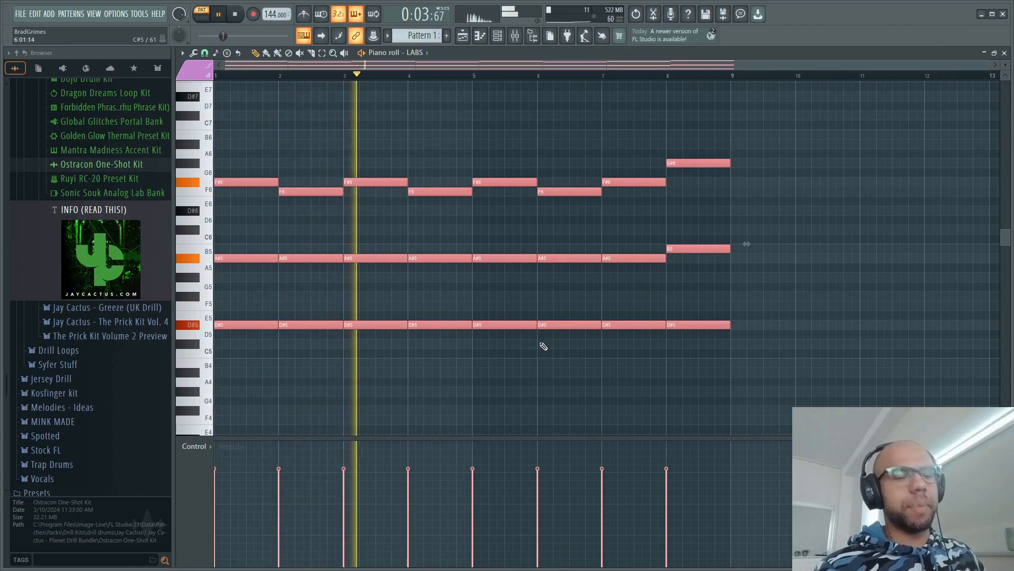
pyautogui.press('space')
pyautogui.hotkey('alt', 'r')
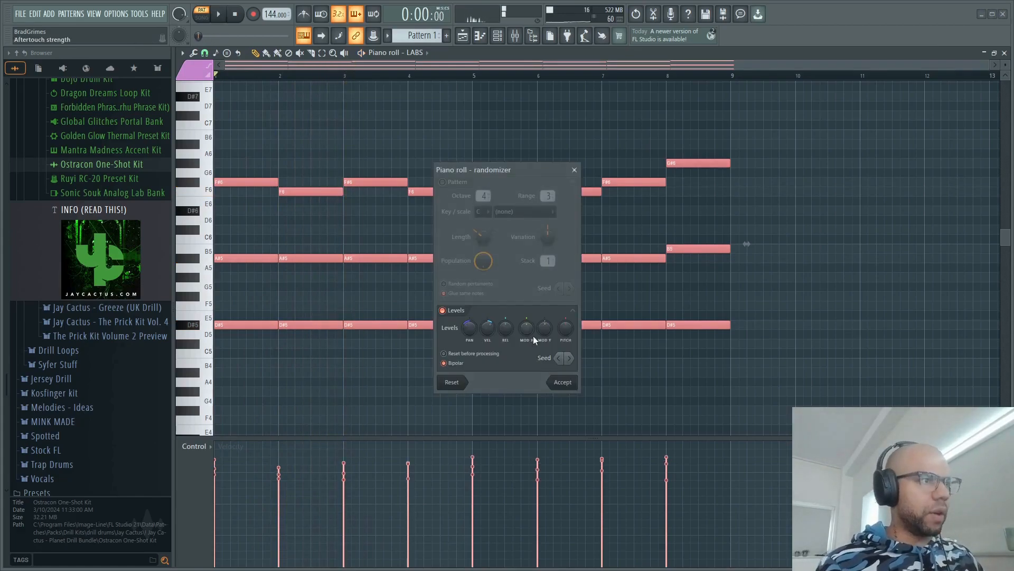
pyautogui.click(561, 384)
pyautogui.hotkey('alt', 's')
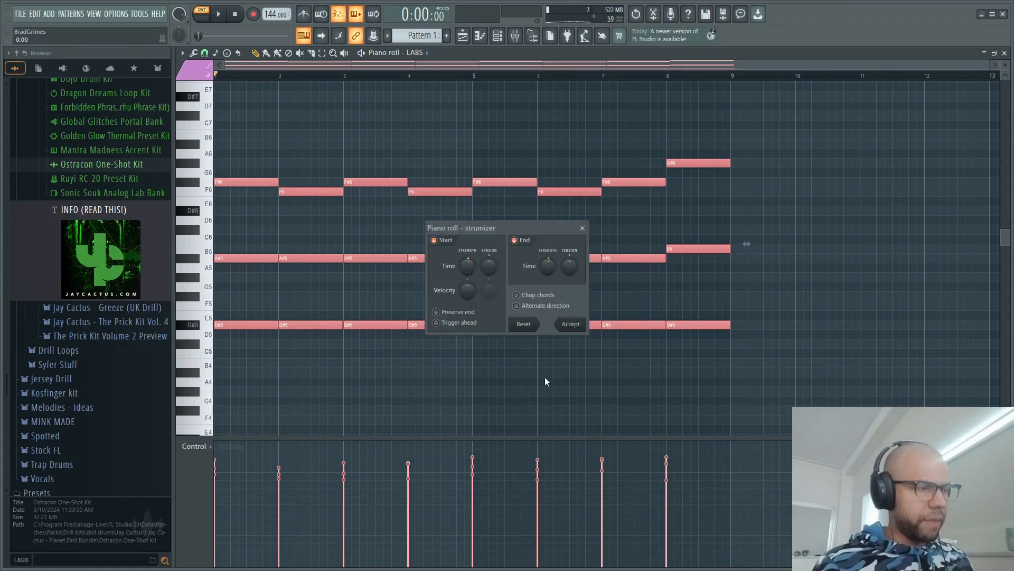
pyautogui.click(571, 324)
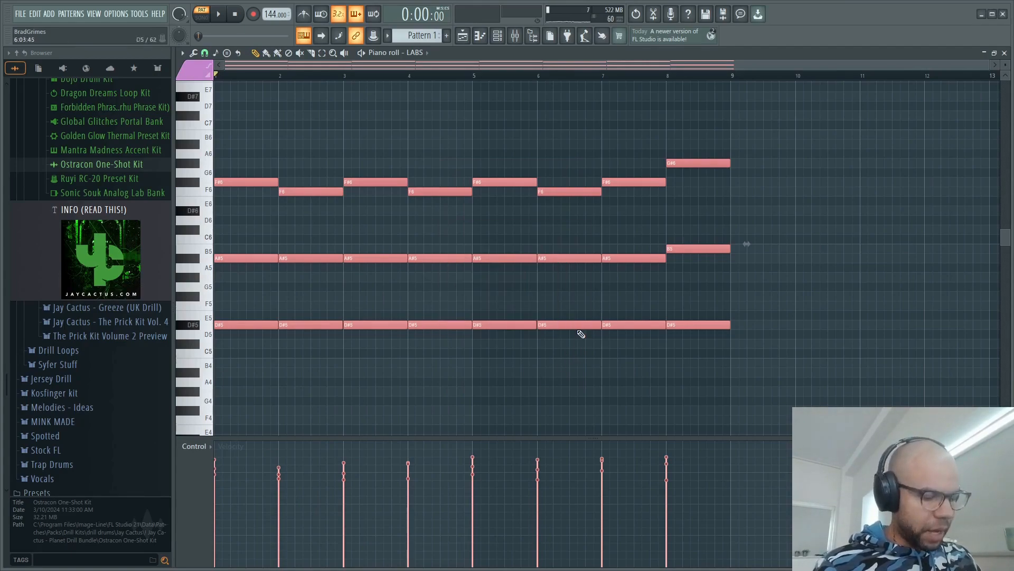
pyautogui.hotkey('alt', 'x')
pyautogui.click(542, 346)
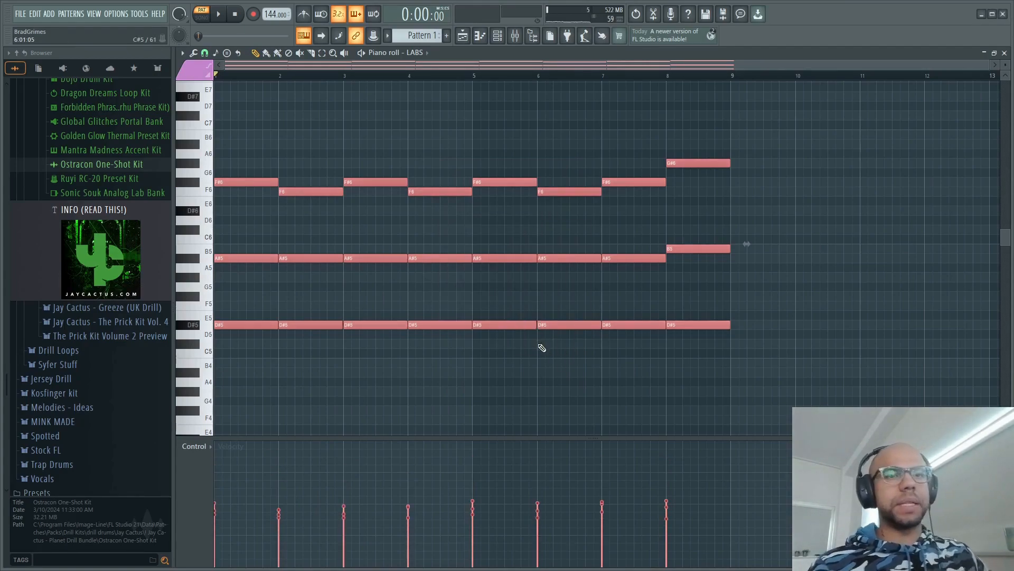
# - Play back the progression and transpose all chord notes down one octave
pyautogui.press('space')
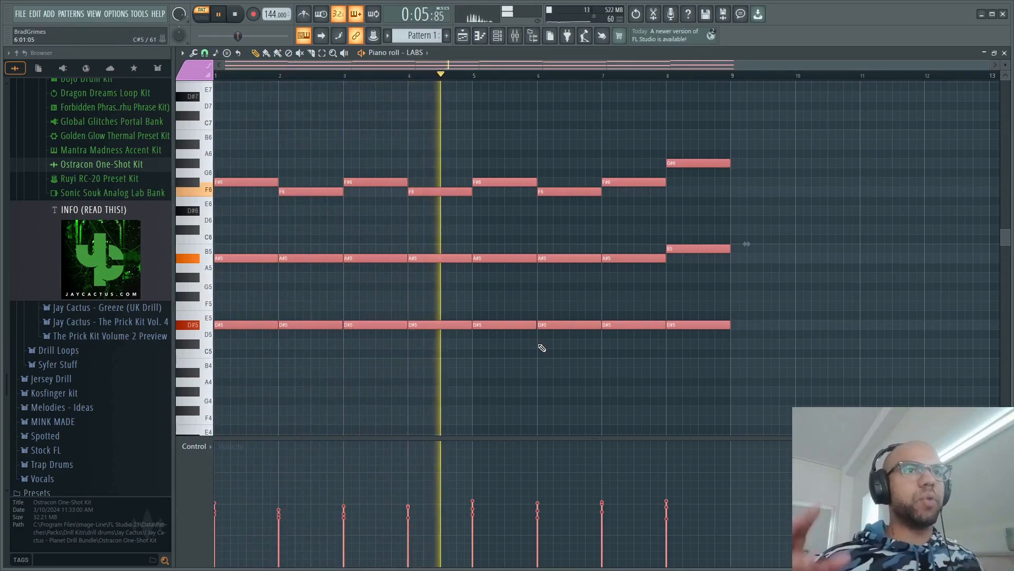
pyautogui.scroll(2, 753, 212)
pyautogui.scroll(3, 752, 212)
pyautogui.scroll(-5, 713, 205)
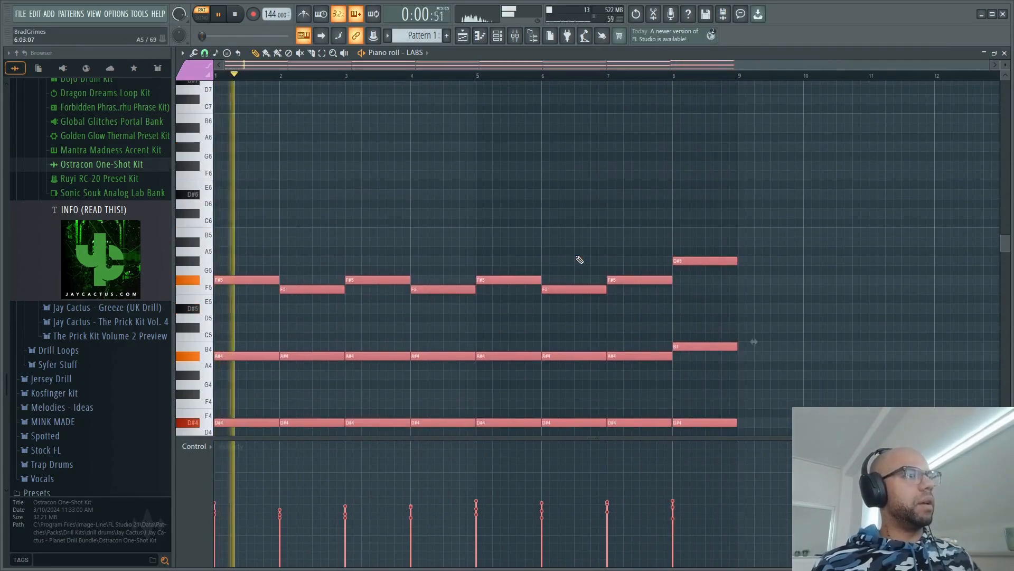
# - Duplicate the top-voice notes of all eight chords and raise the copies one octave
pyautogui.keyDown('ctrl'); pyautogui.click(331, 185); pyautogui.keyUp('ctrl')
pyautogui.moveTo(228, 220); pyautogui.dragTo(717, 331)
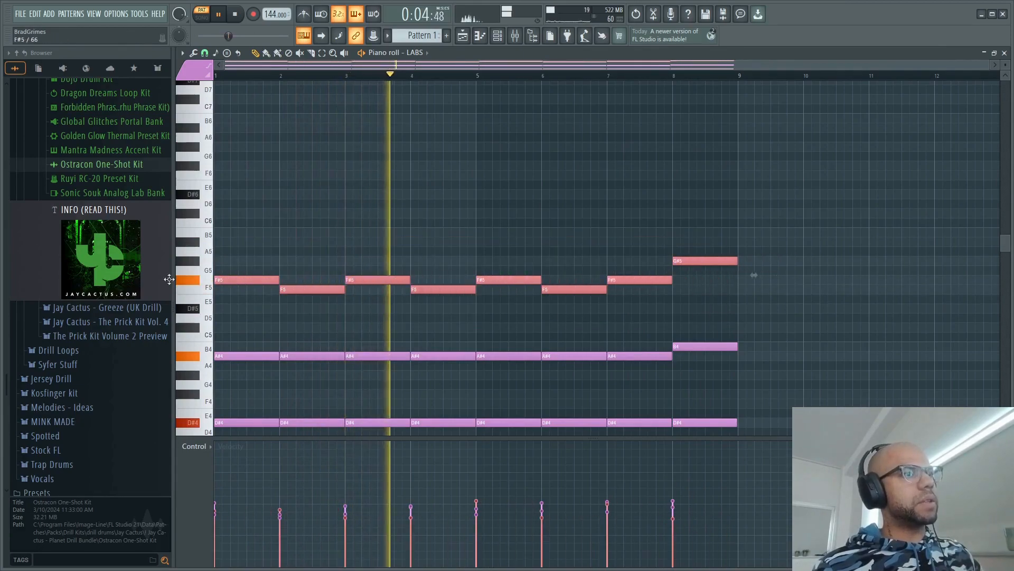
pyautogui.hotkey('ctrl', 'c')
pyautogui.hotkey('ctrl', 'v')
pyautogui.hotkey('ctrl', 'Up')
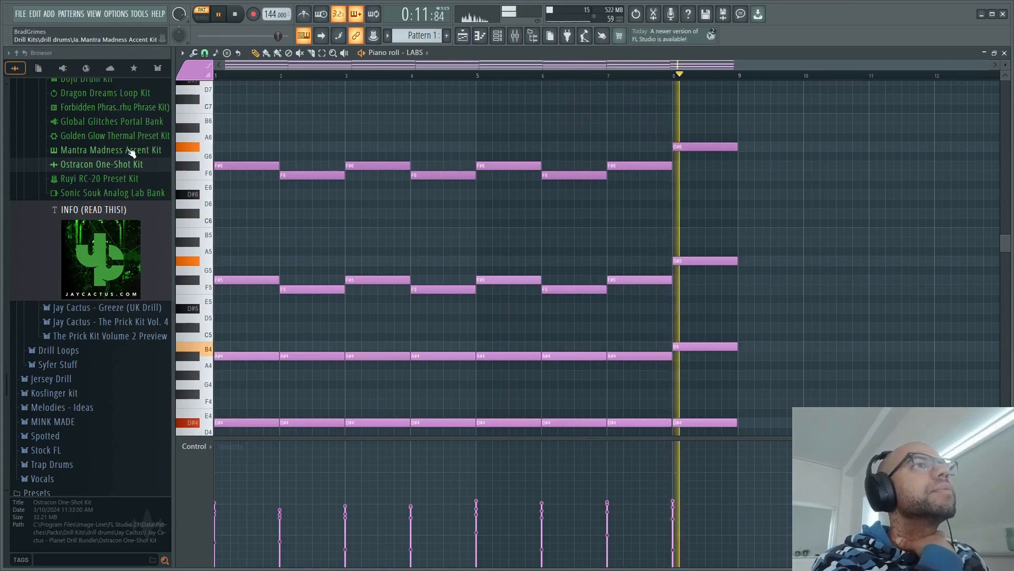
# - Stop playback and open the Ostracon One-Shot Kit down to its PADS samples
pyautogui.scroll(5, 141, 138)
pyautogui.press('space')
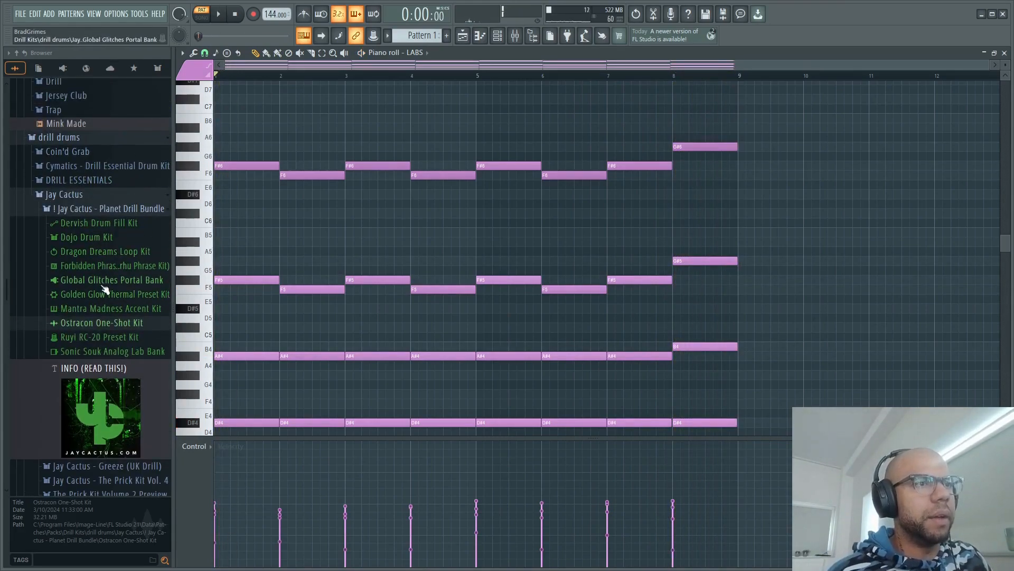
pyautogui.click(119, 323)
pyautogui.scroll(-5, 140, 301)
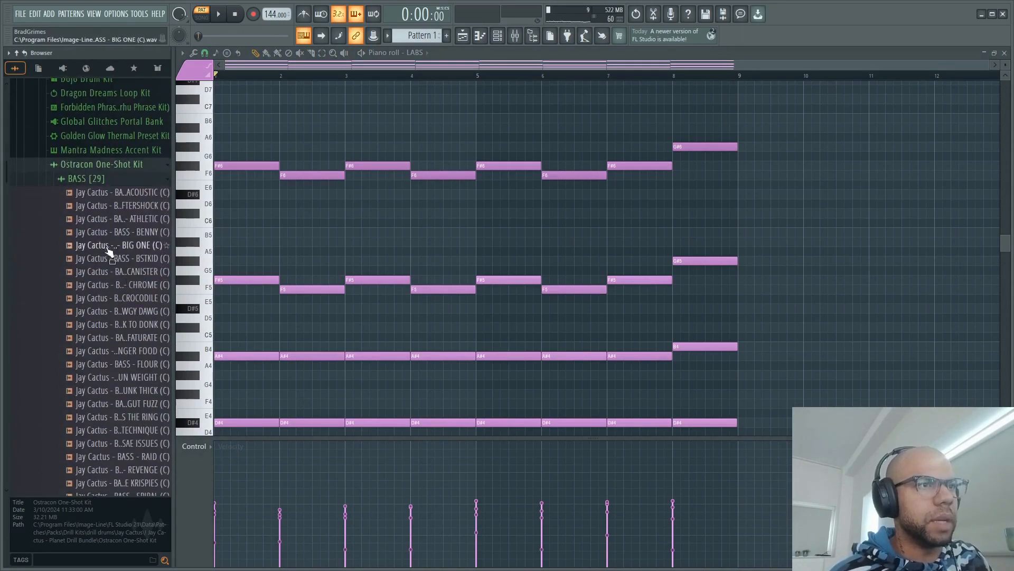
pyautogui.click(113, 181)
pyautogui.click(118, 167)
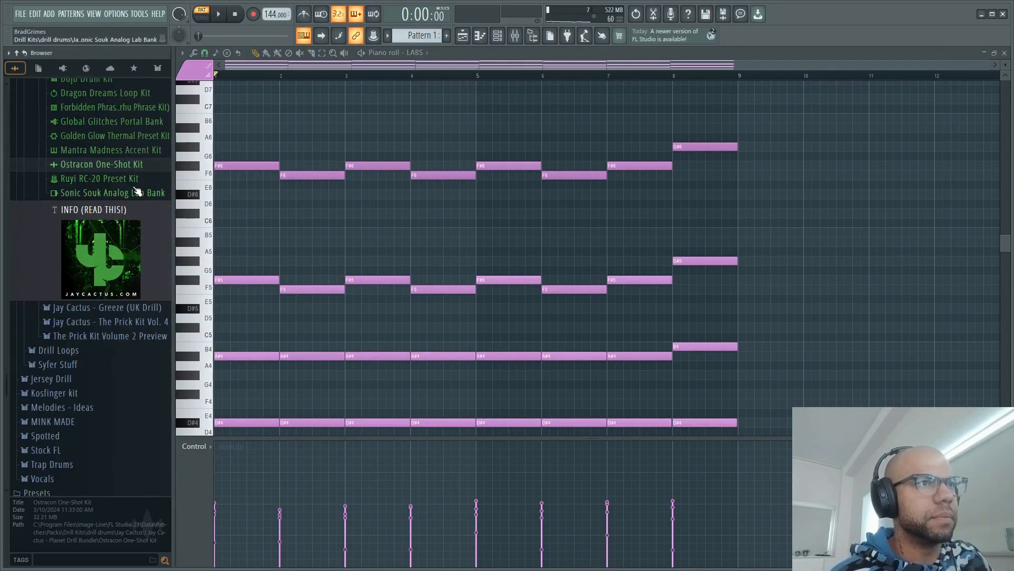
pyautogui.click(126, 164)
pyautogui.scroll(-15, 129, 190)
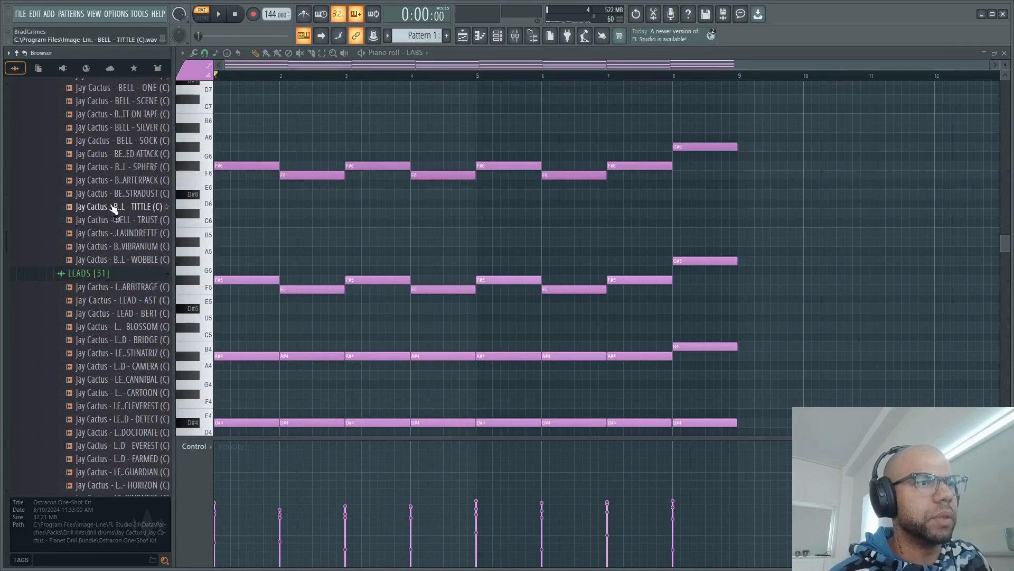
pyautogui.scroll(-8, 112, 247)
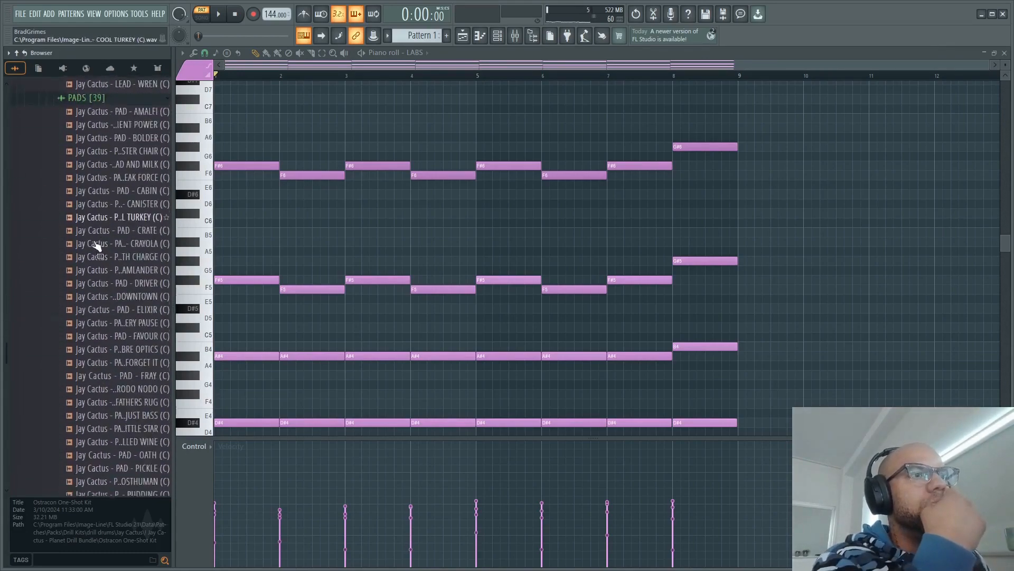
# - Audition several pad one-shots, including FAVOUR and REBELLION, and compare REBELLION against the playing chord progression
pyautogui.click(98, 240)
pyautogui.click(122, 301)
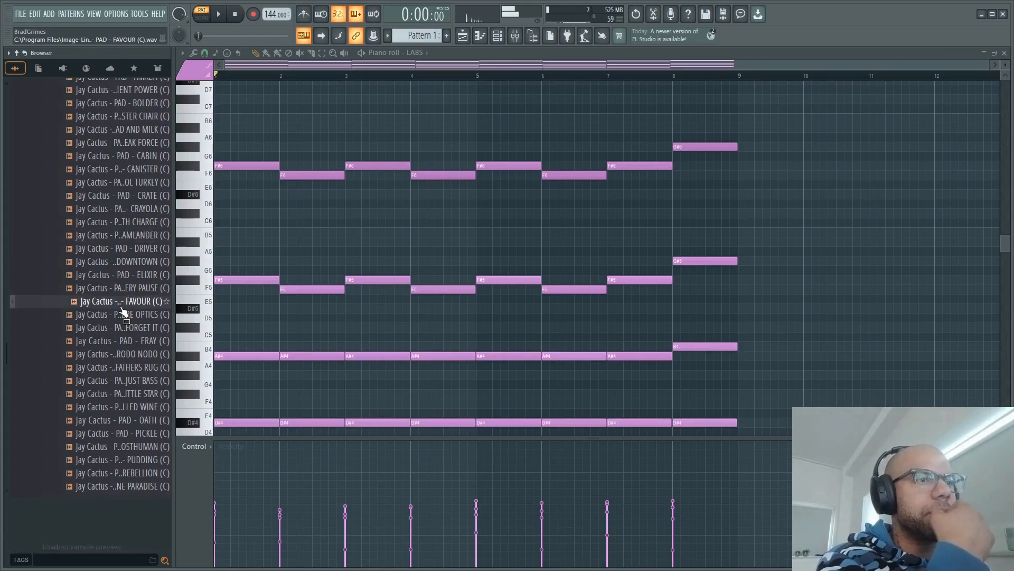
pyautogui.click(108, 340)
pyautogui.scroll(-8, 144, 285)
pyautogui.click(123, 262)
pyautogui.click(123, 185)
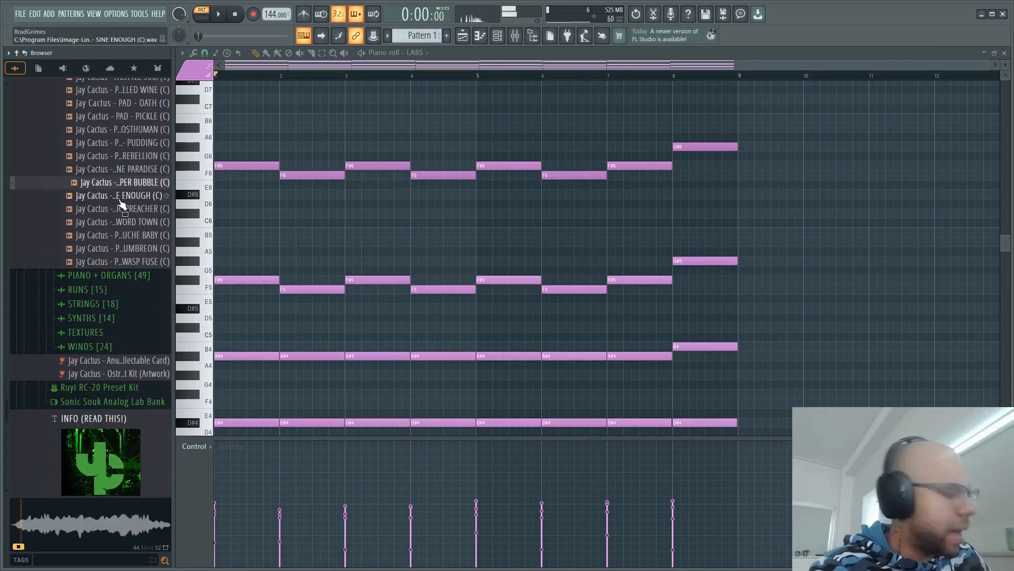
pyautogui.press('XF86AudioRaiseVolume')
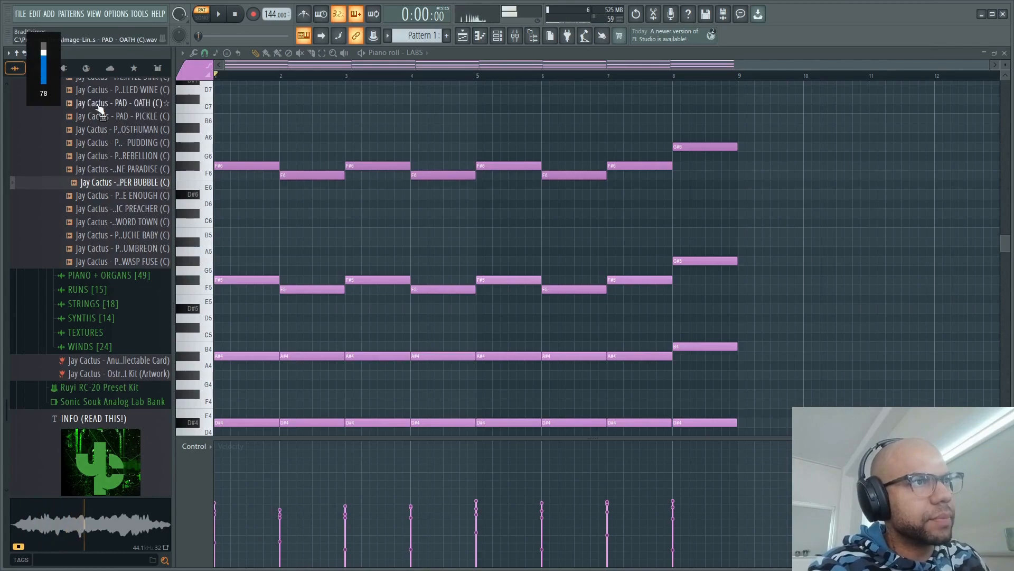
pyautogui.click(138, 157)
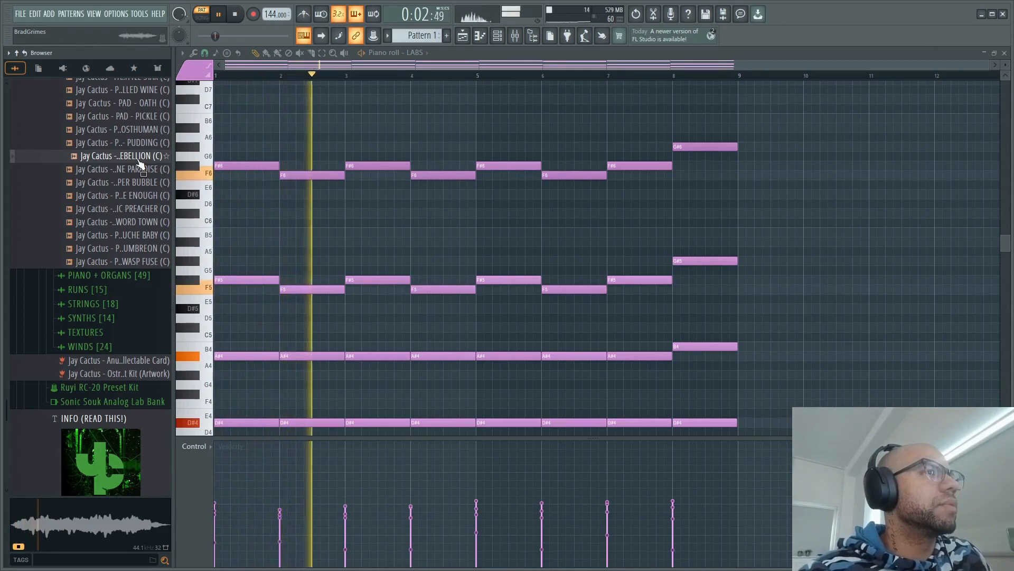
pyautogui.press('space')
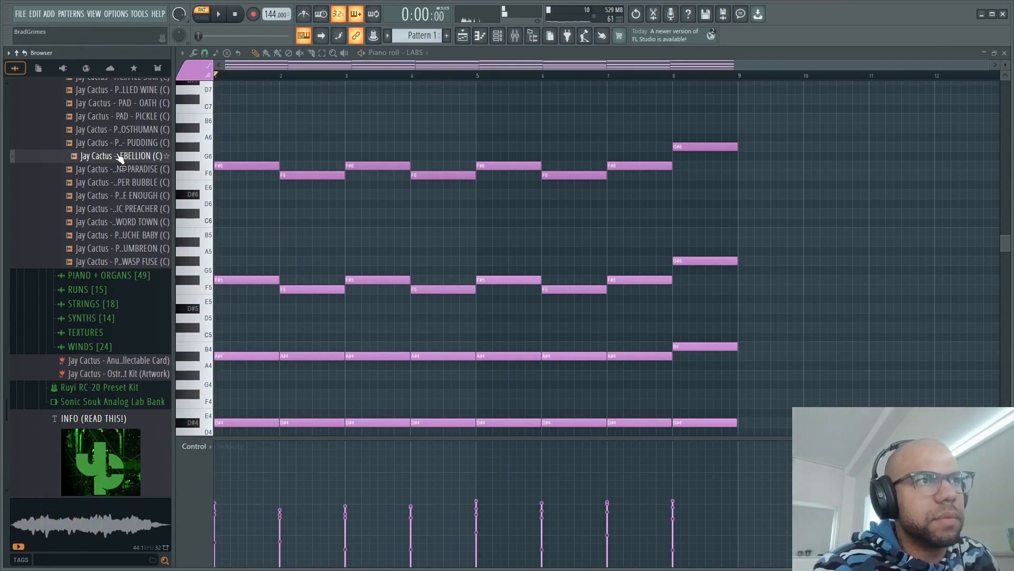
# - Load the PAD - REBELLION (C) sample into a new sampler channel and open that channel's empty piano roll
pyautogui.rightClick(121, 157)
pyautogui.click(201, 164)
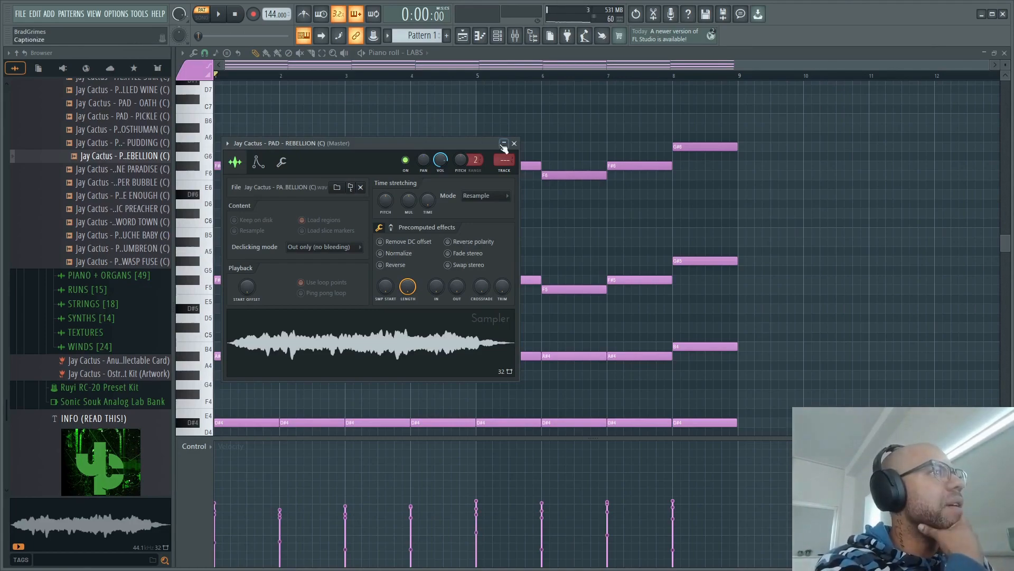
pyautogui.click(514, 144)
pyautogui.click(498, 35)
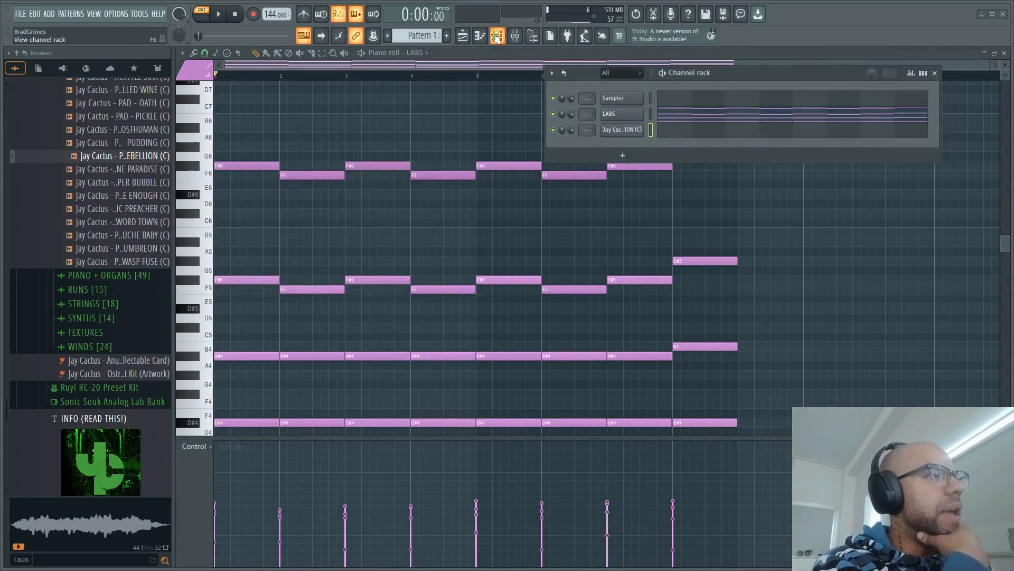
pyautogui.click(678, 136)
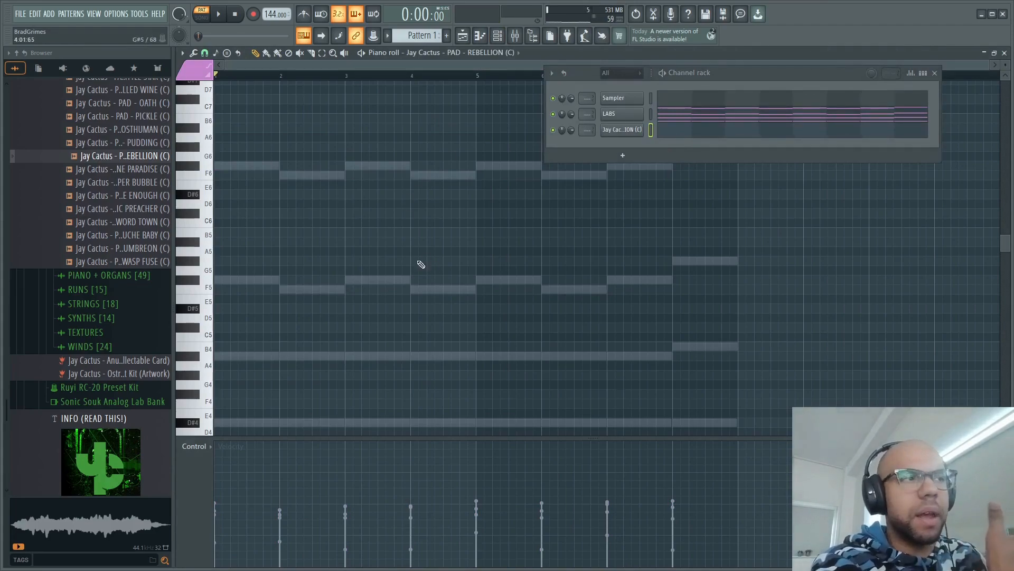
# - Copy the F#5, F5 and G#5 voice from the LABS chords into the REBELLION pad channel and play both together
pyautogui.click(227, 280)
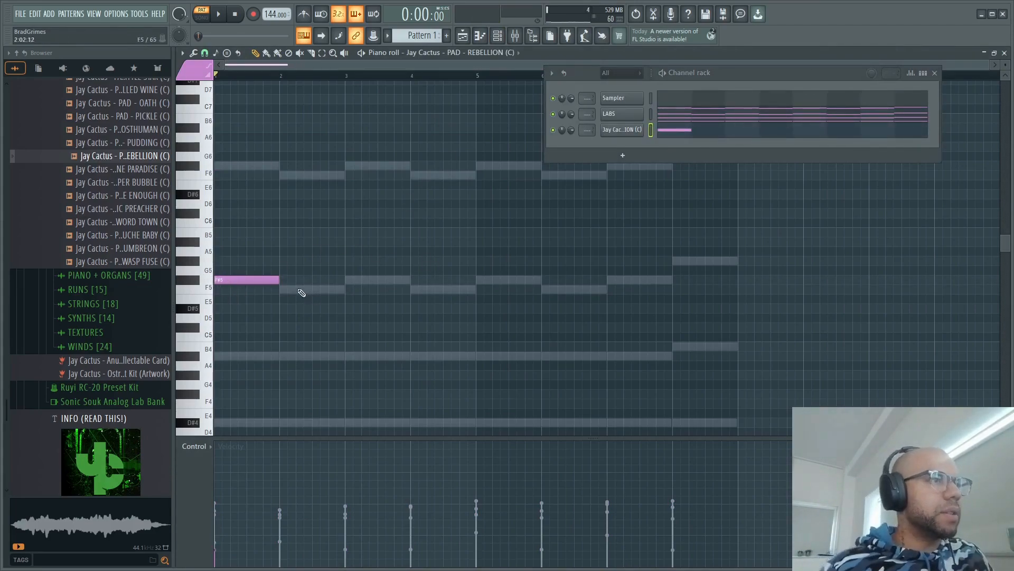
pyautogui.rightClick(260, 279)
pyautogui.click(704, 116)
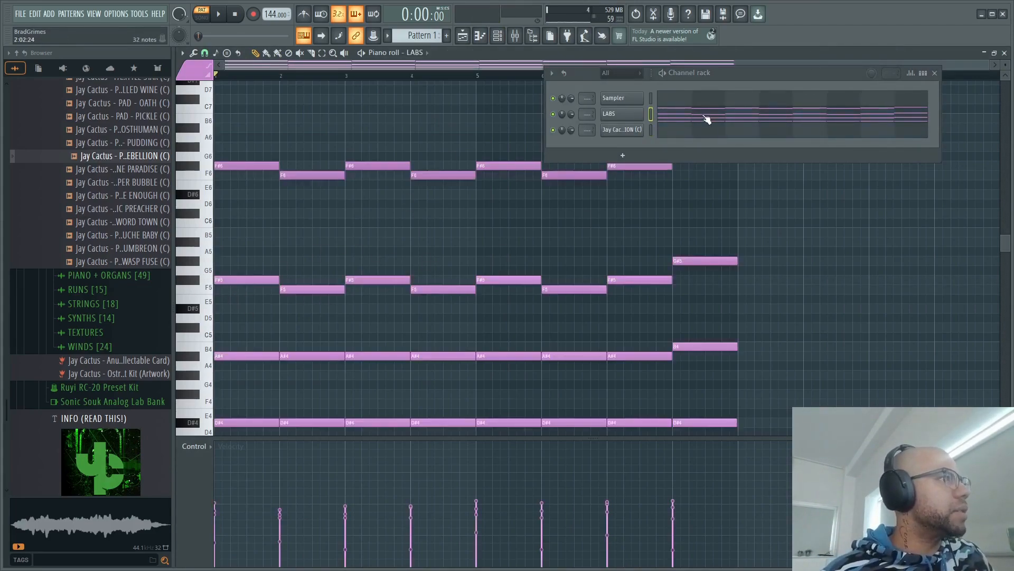
pyautogui.moveTo(774, 296); pyautogui.dragTo(141, 259)
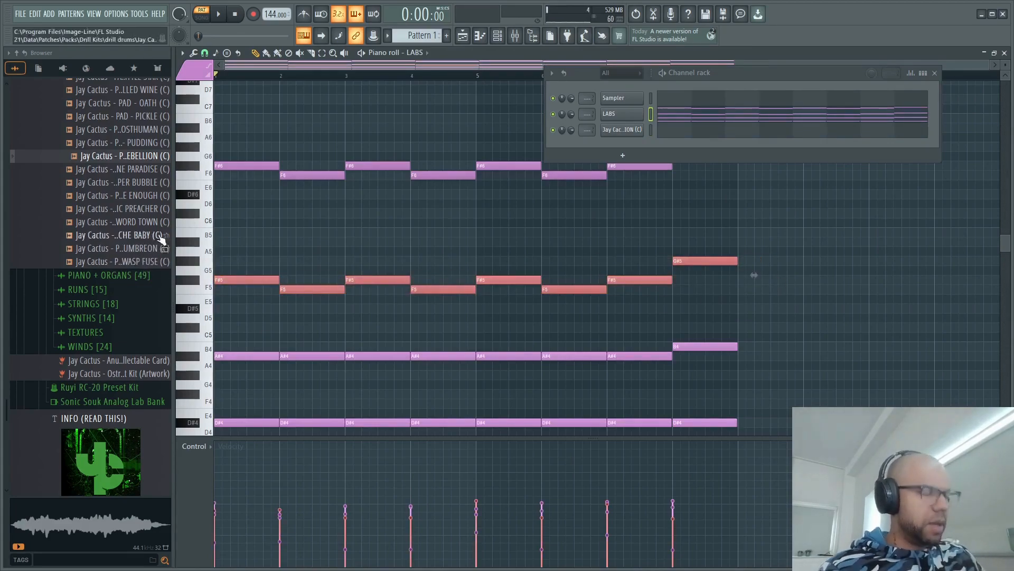
pyautogui.click(684, 132)
pyautogui.hotkey('ctrl', 'v')
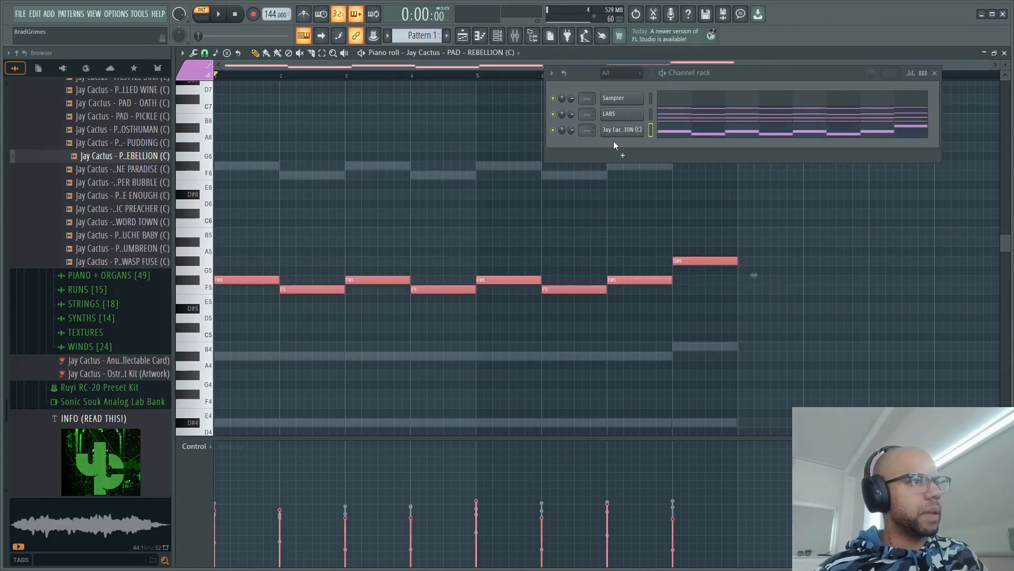
pyautogui.press('space')
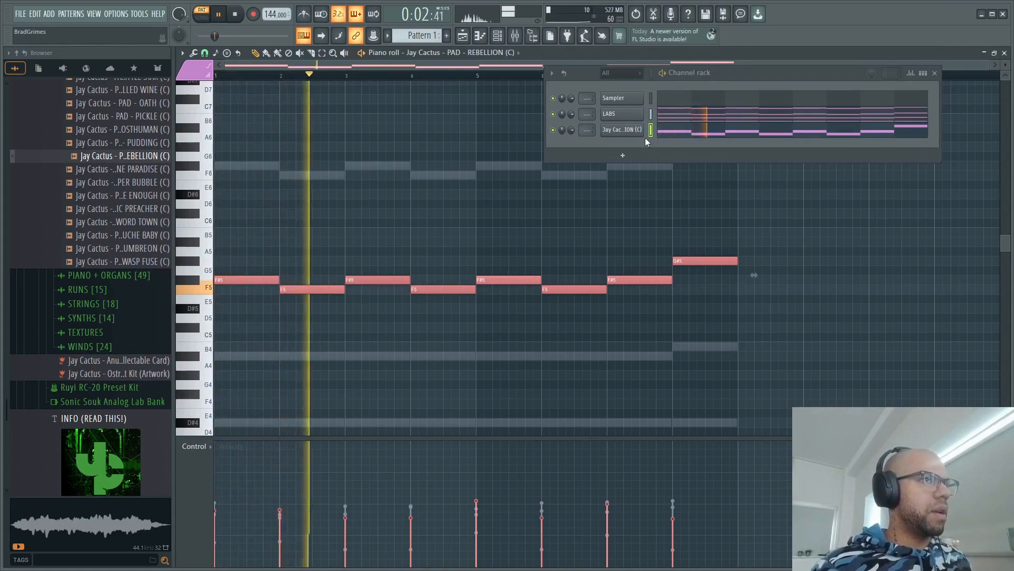
pyautogui.press('space')
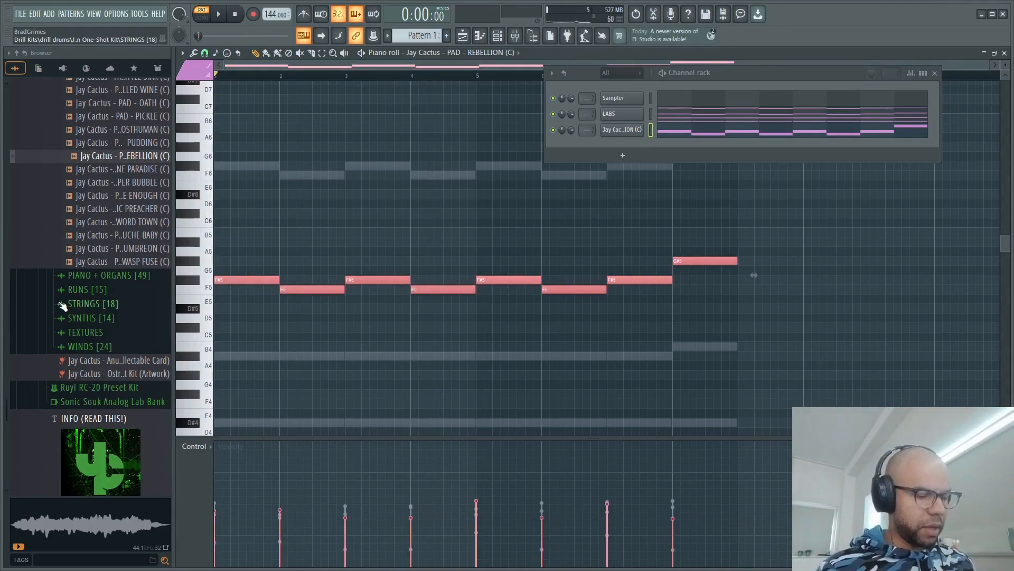
# - Duplicate the REBELLION pad melody one octave lower and play back the layered result
pyautogui.hotkey('ctrl', 'Down')
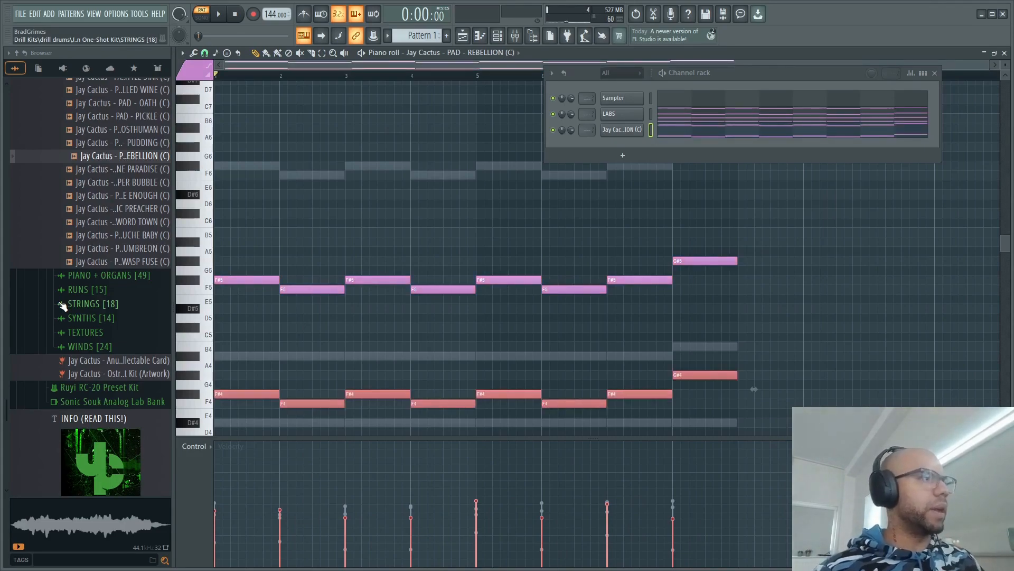
pyautogui.press('space')
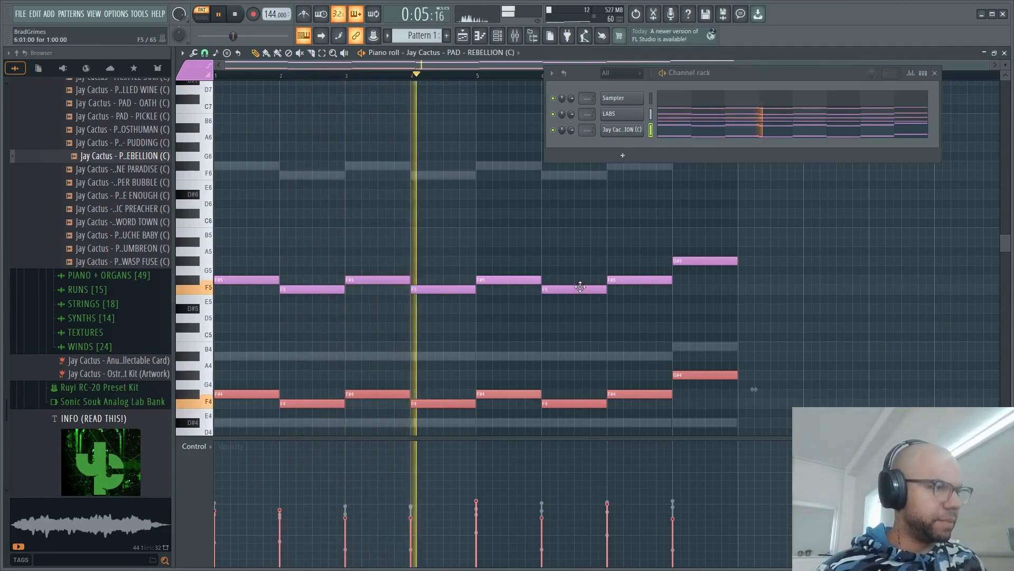
pyautogui.press('space')
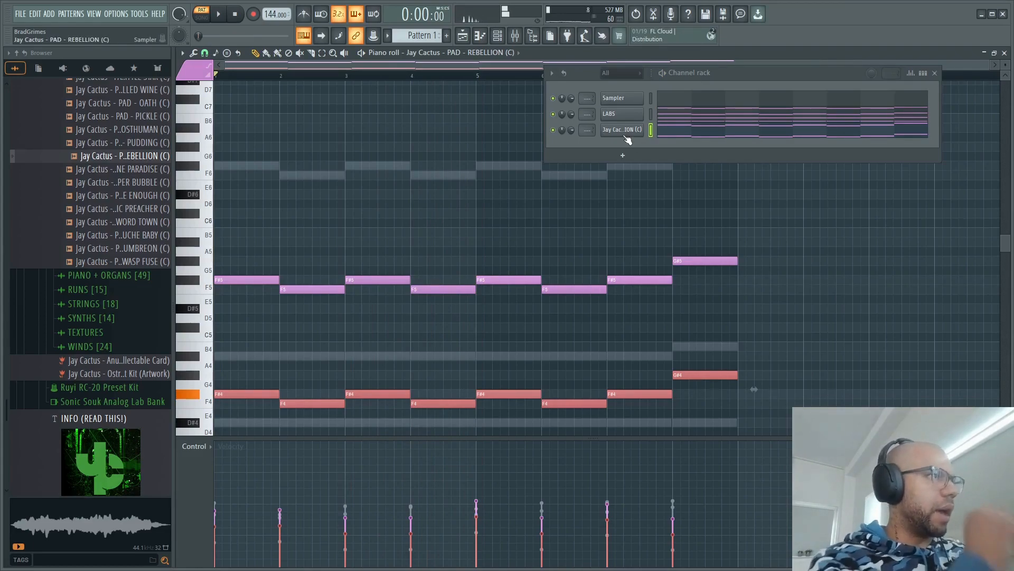
# - Enable the REBELLION pad's volume envelope with attack, decay, sustain and release at minimum and a long hold
pyautogui.click(625, 135)
pyautogui.click(259, 161)
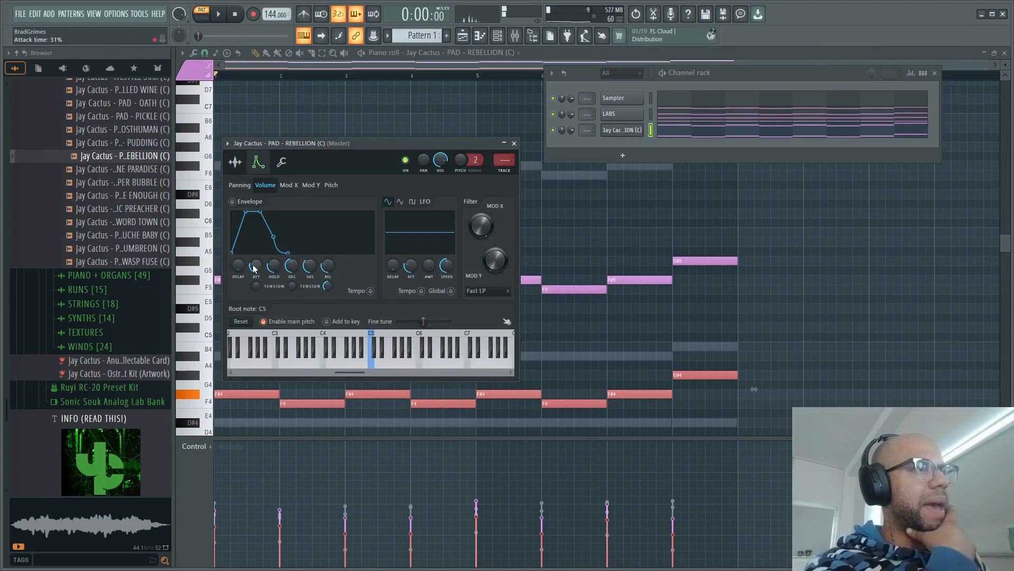
pyautogui.moveTo(256, 266); pyautogui.dragTo(284, 265)
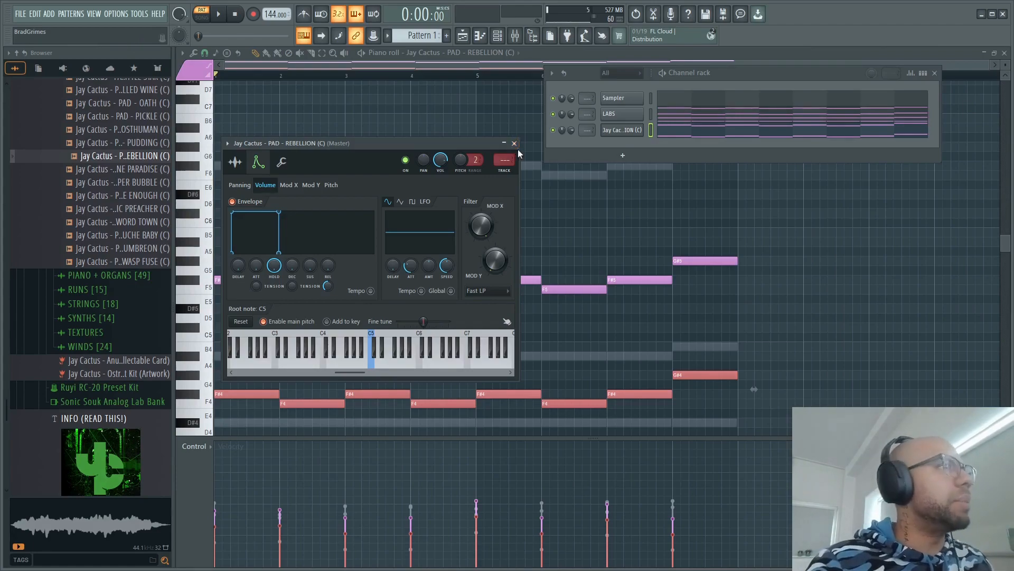
pyautogui.click(514, 144)
# - Add a second LABS instrument channel to the pattern
pyautogui.click(623, 155)
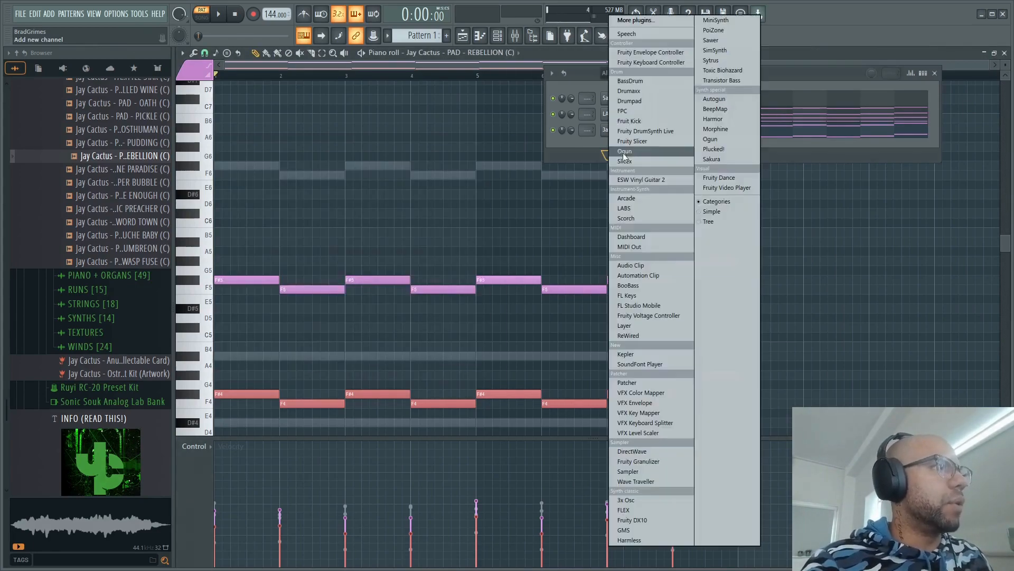
pyautogui.click(634, 210)
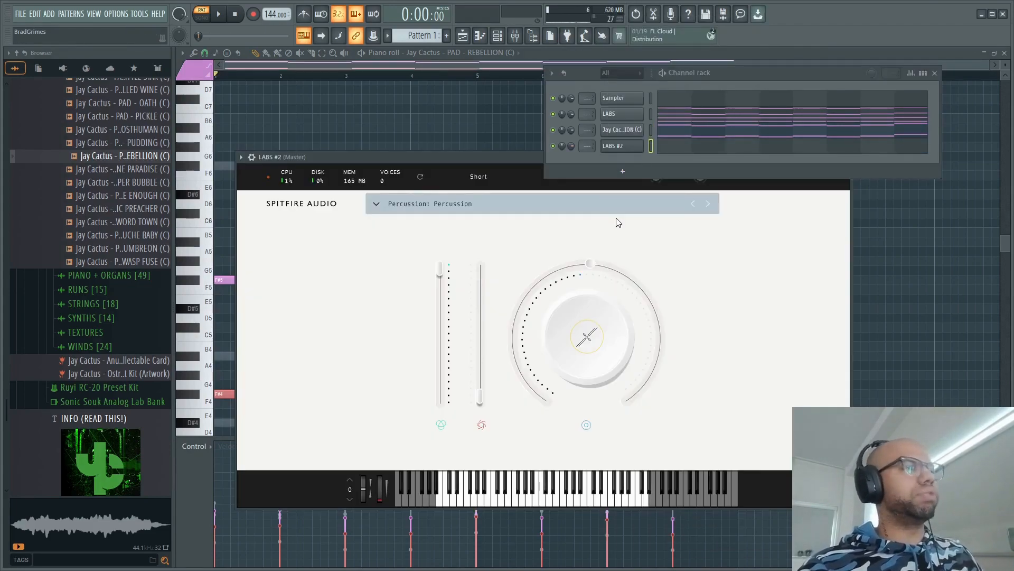
# - Load the Cello Moods preset Dm Awe into the second LABS instrument and close its window
pyautogui.click(379, 205)
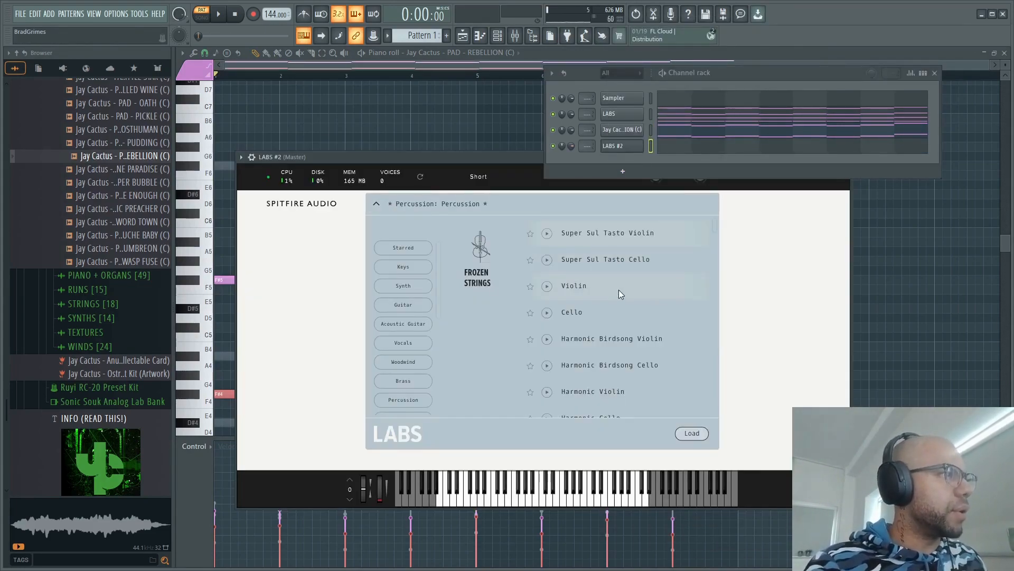
pyautogui.scroll(-1, 622, 288)
pyautogui.scroll(-8, 618, 286)
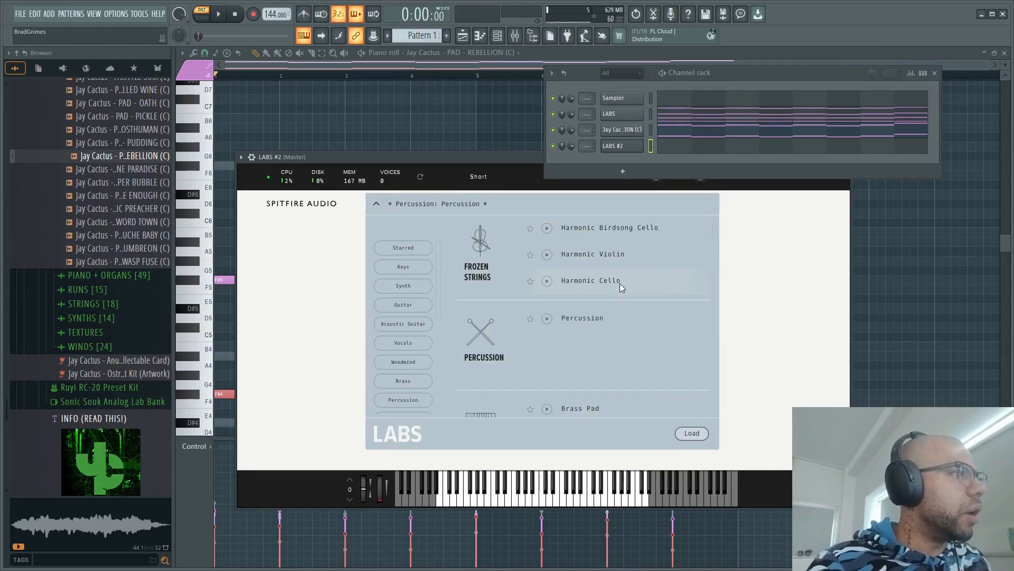
pyautogui.scroll(-3, 405, 322)
pyautogui.click(403, 361)
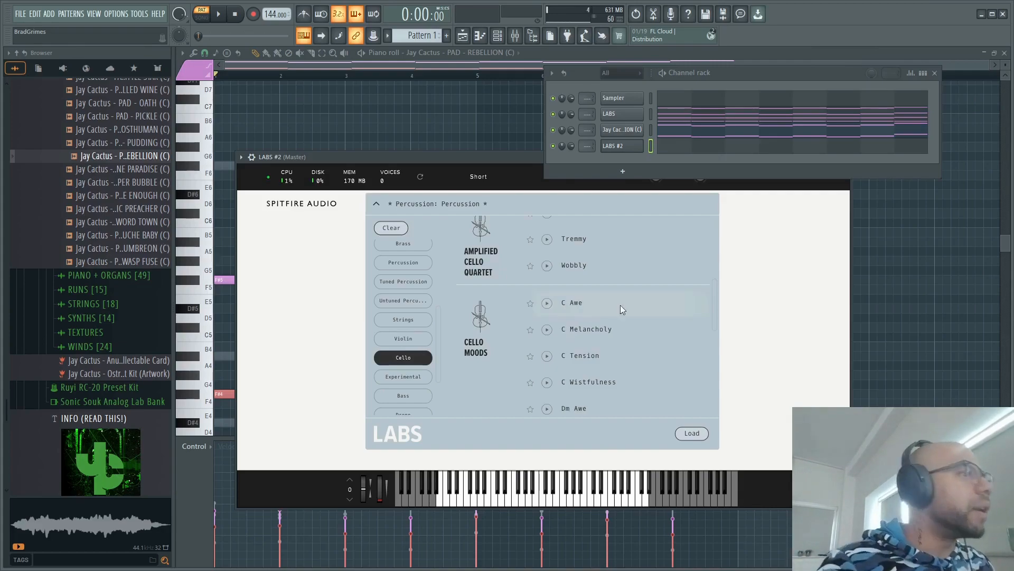
pyautogui.scroll(-2, 631, 375)
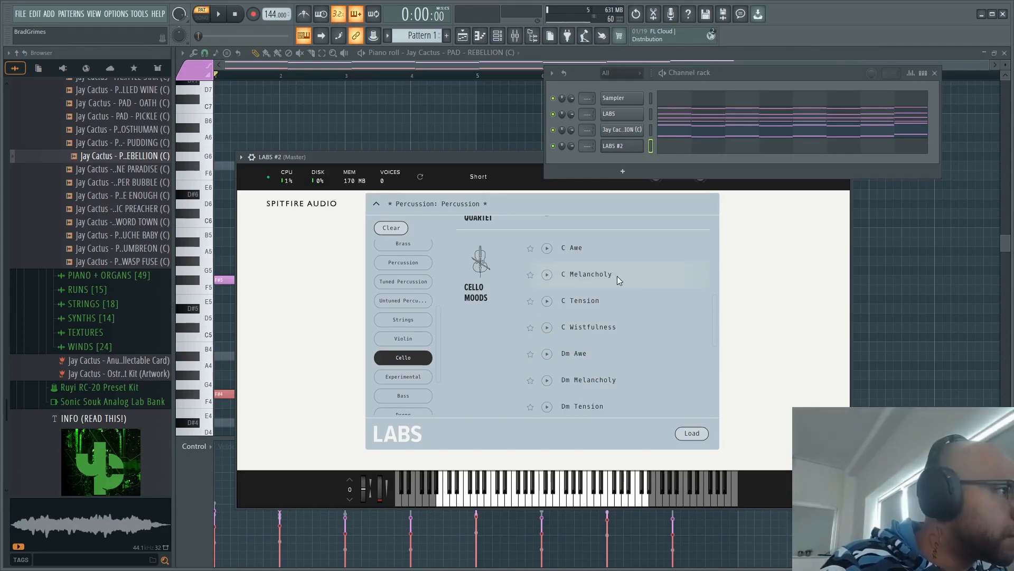
pyautogui.doubleClick(578, 357)
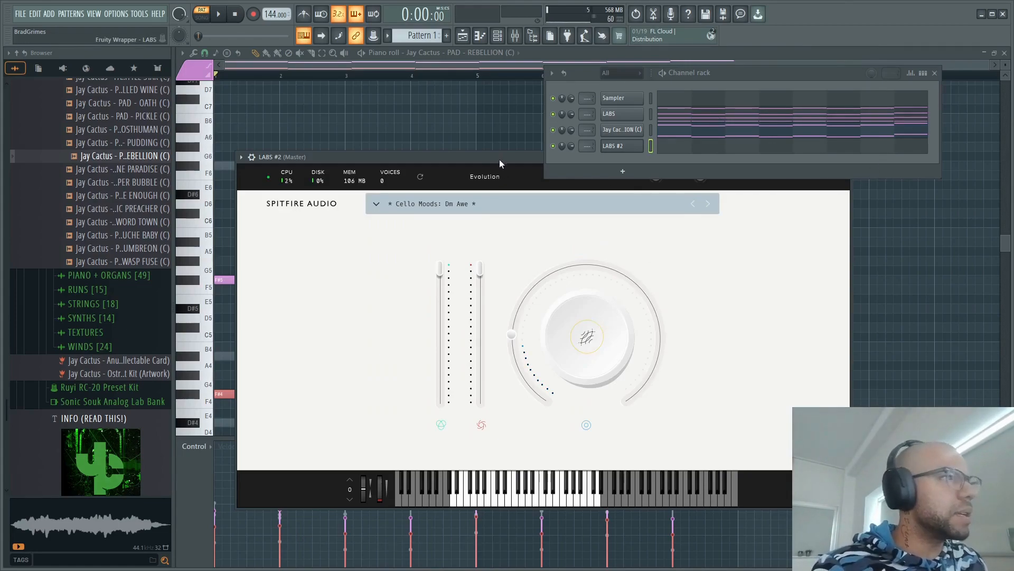
pyautogui.moveTo(499, 160); pyautogui.dragTo(411, 216)
pyautogui.click(760, 215)
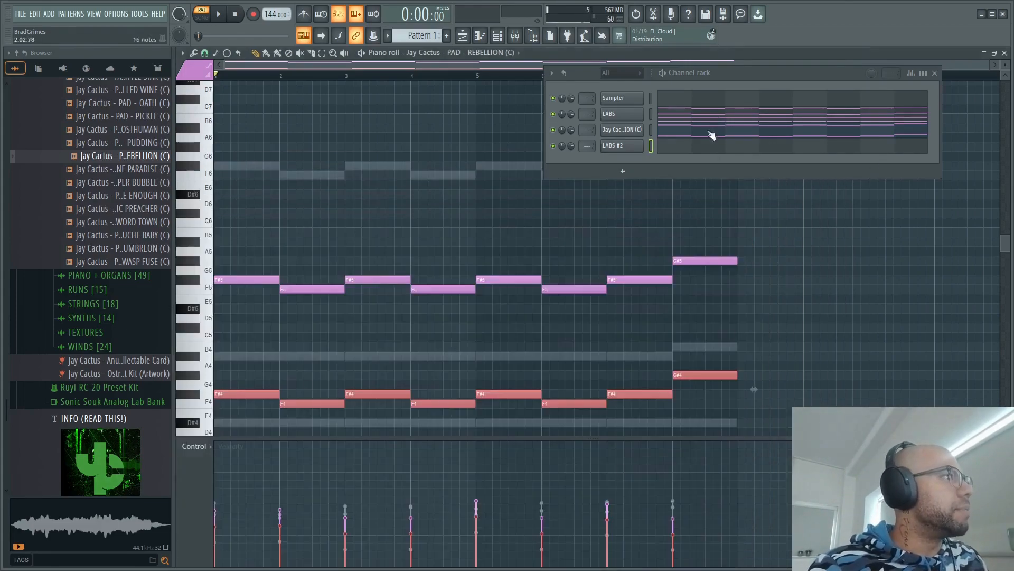
# - Copy the notes of the LABS channel into the LABS #2 channel and play the pattern
pyautogui.rightClick(629, 114)
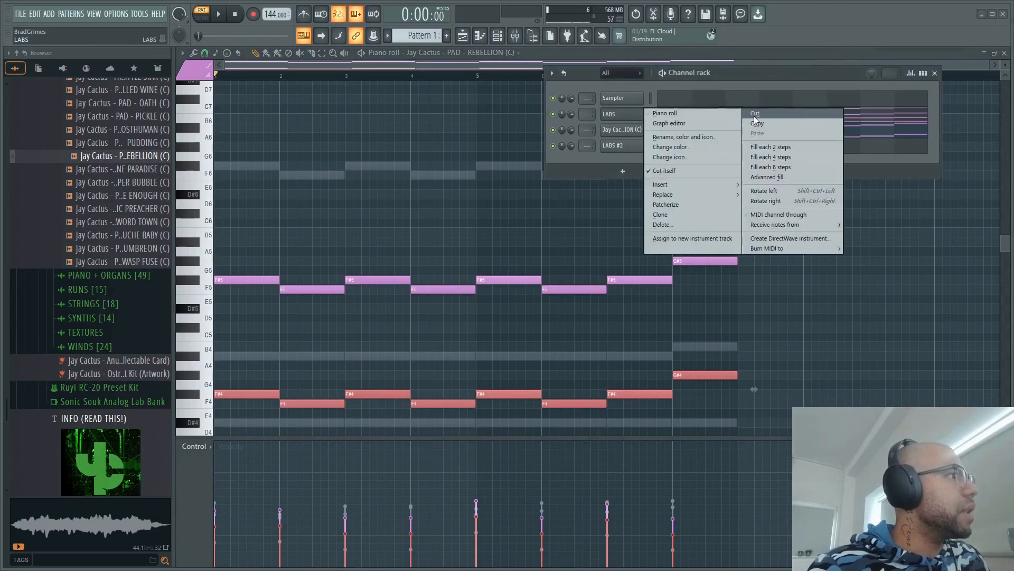
pyautogui.click(765, 120)
pyautogui.rightClick(624, 145)
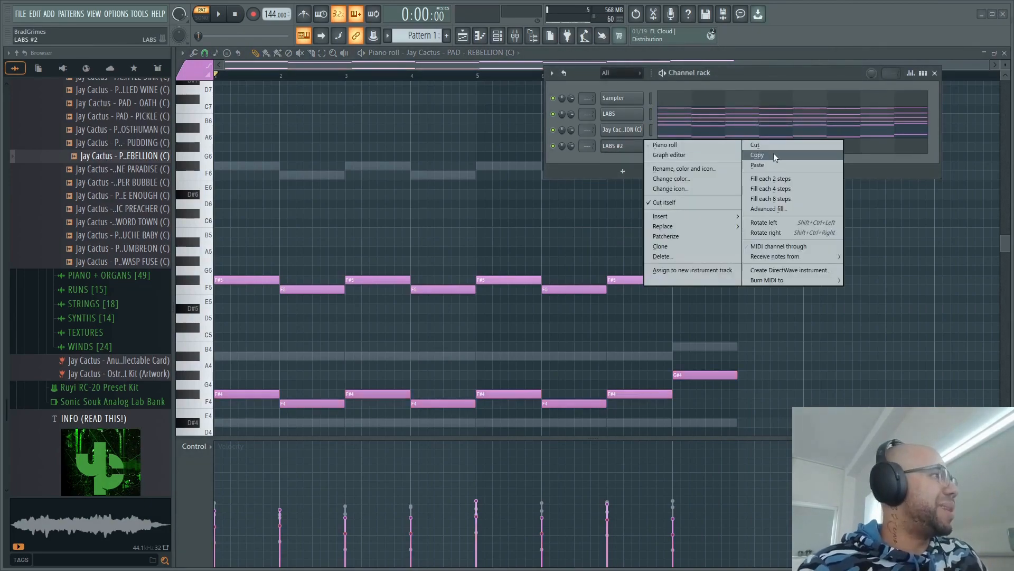
pyautogui.click(769, 165)
pyautogui.press('space')
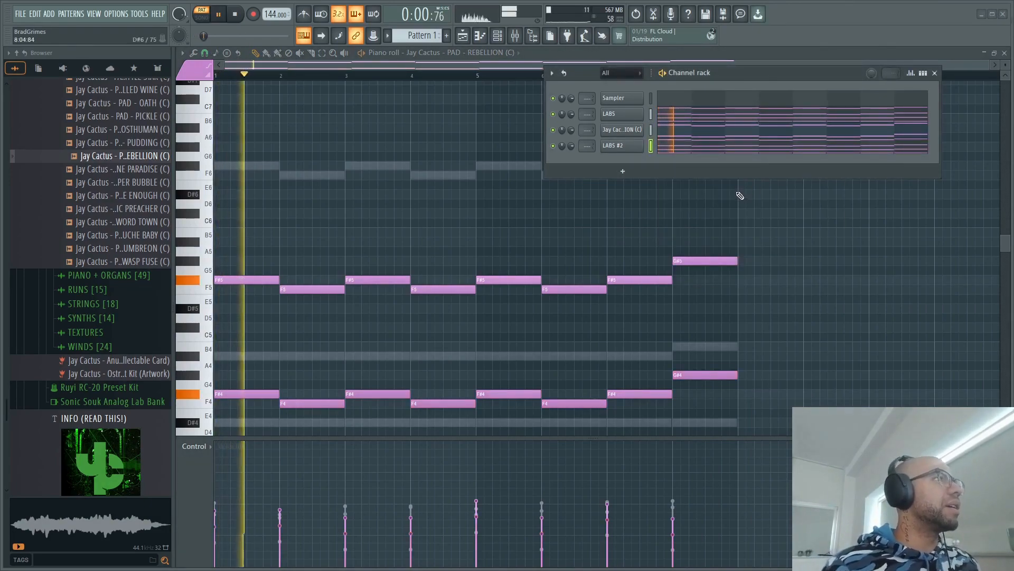
# - Select all notes in the LABS #2 piano roll, lower their velocities and play the pattern
pyautogui.click(736, 152)
pyautogui.scroll(-5, 740, 317)
pyautogui.moveTo(819, 363); pyautogui.dragTo(198, 177)
pyautogui.press('space')
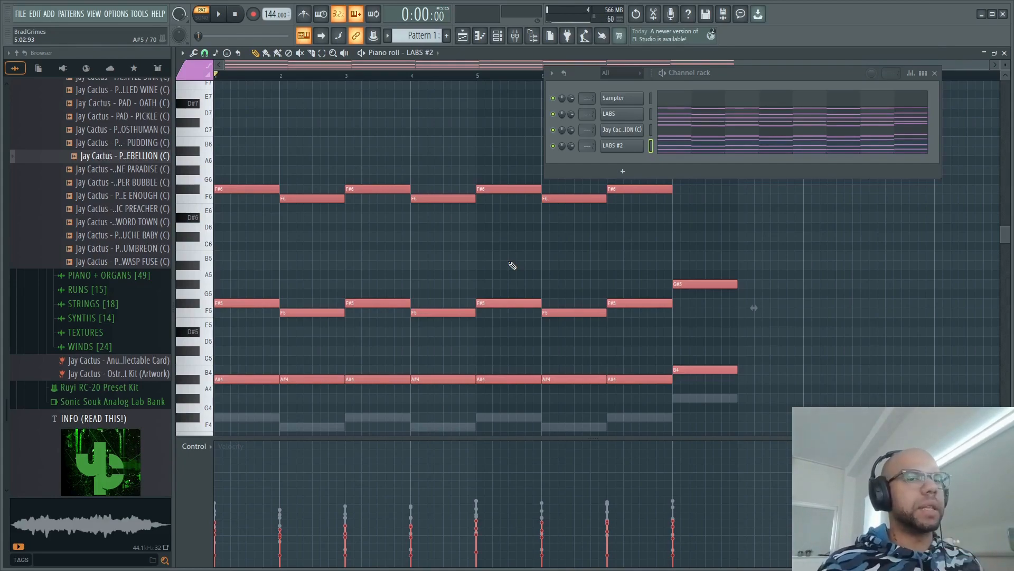
pyautogui.scroll(-3, 776, 290)
pyautogui.scroll(3, 766, 283)
pyautogui.scroll(-1, 766, 283)
pyautogui.press('space')
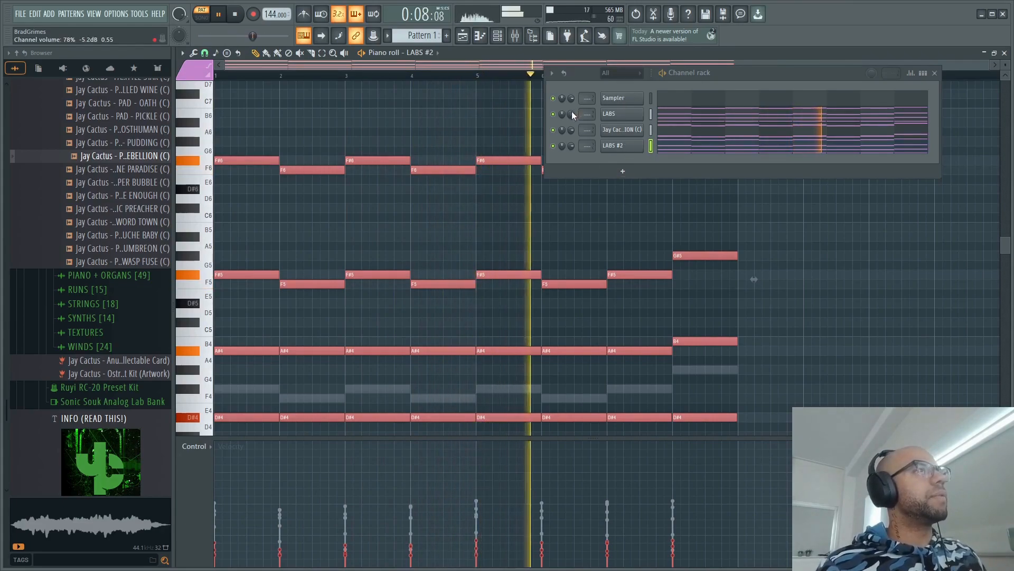
# - Rebalance the first LABS channel's volume against the other layers while the pattern plays
pyautogui.press('space')
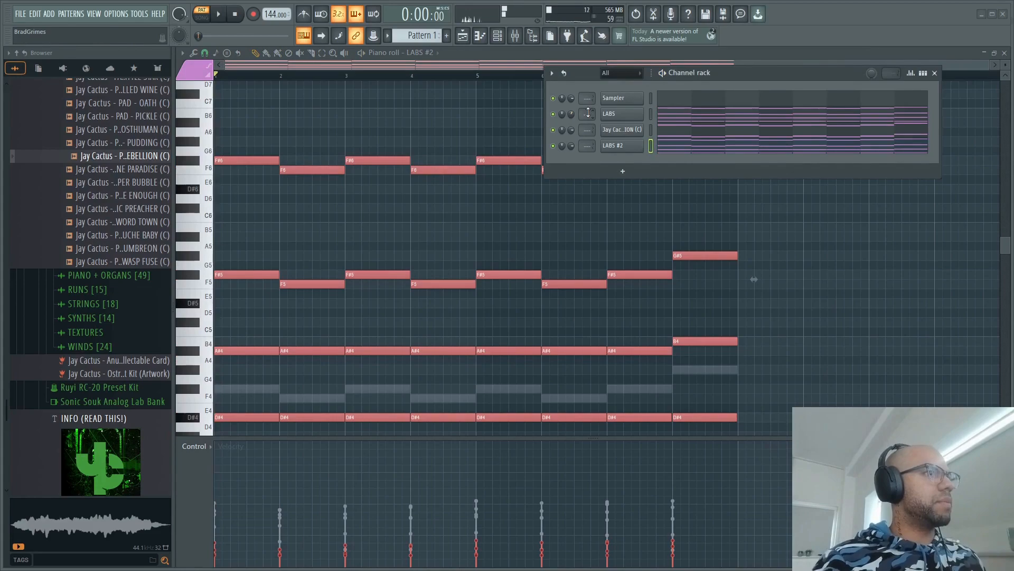
pyautogui.press('space')
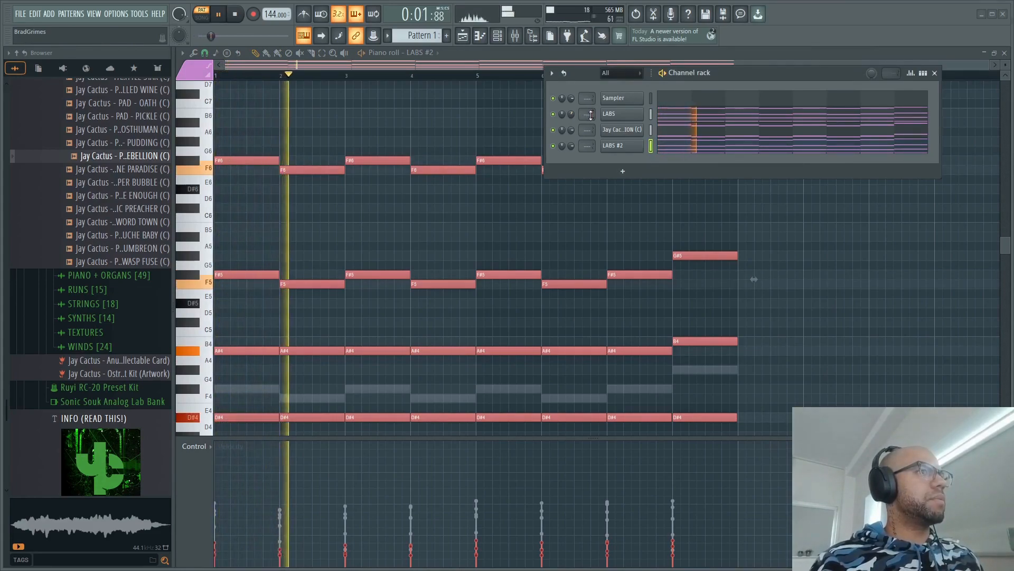
pyautogui.moveTo(572, 115); pyautogui.dragTo(571, 137)
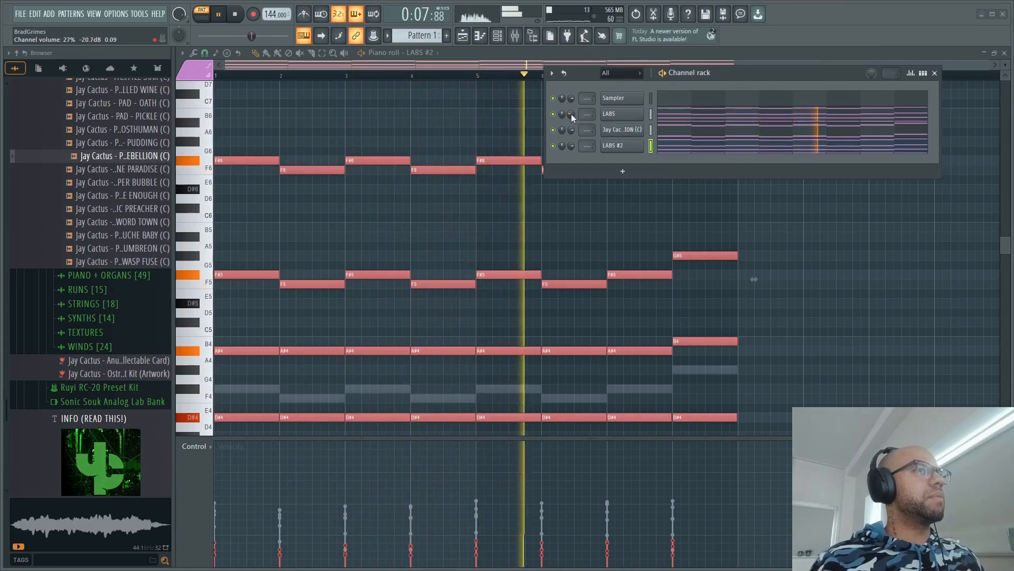
pyautogui.moveTo(571, 114); pyautogui.dragTo(571, 92)
pyautogui.press('space')
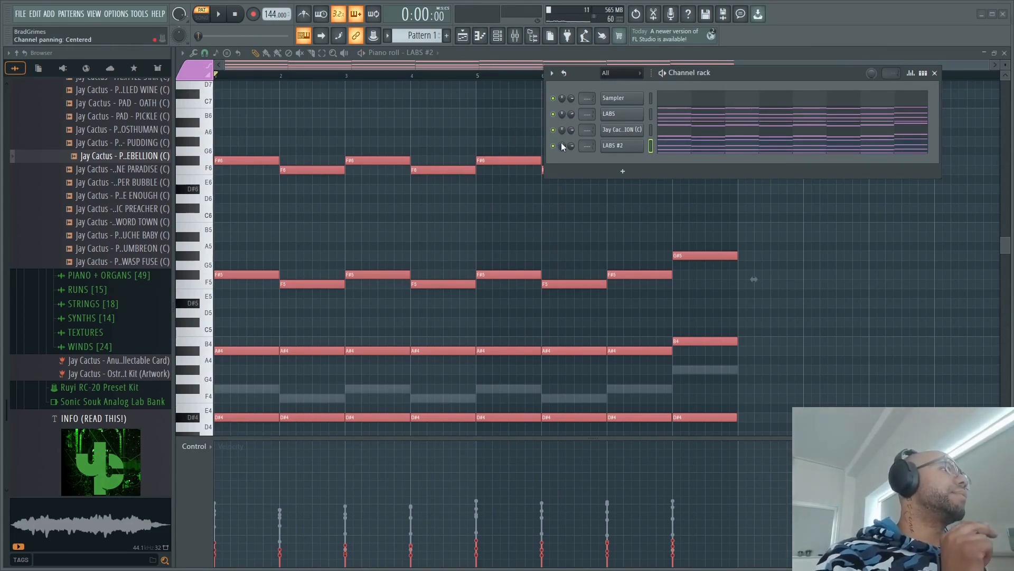
# - Set the LABS #2 channel volume to 46% while the pattern plays
pyautogui.press('space')
pyautogui.moveTo(571, 146)
pyautogui.mouseDown()
pyautogui.moveTo(571, 168)
pyautogui.moveTo(569, 147)
pyautogui.mouseUp()
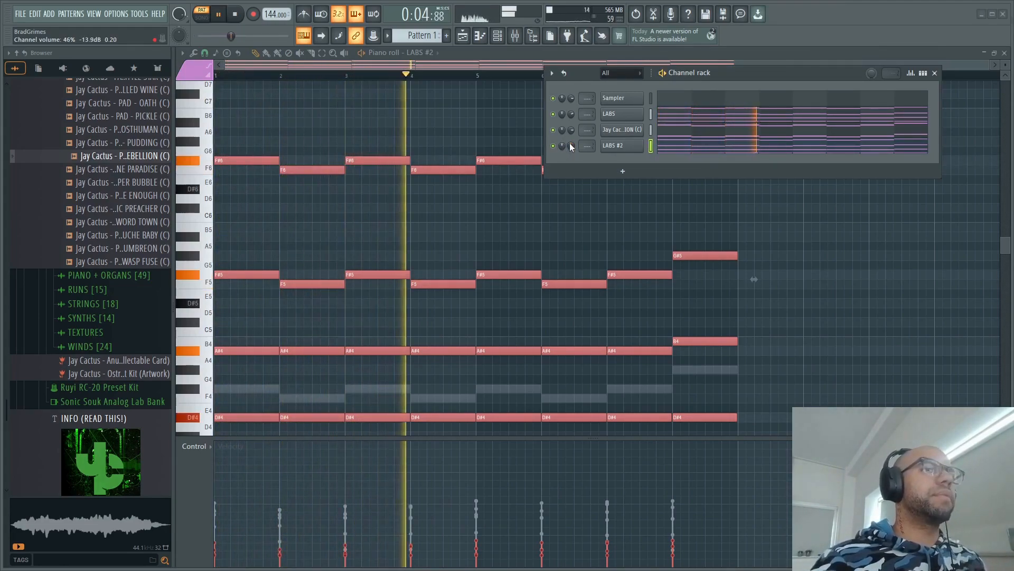
pyautogui.press('space')
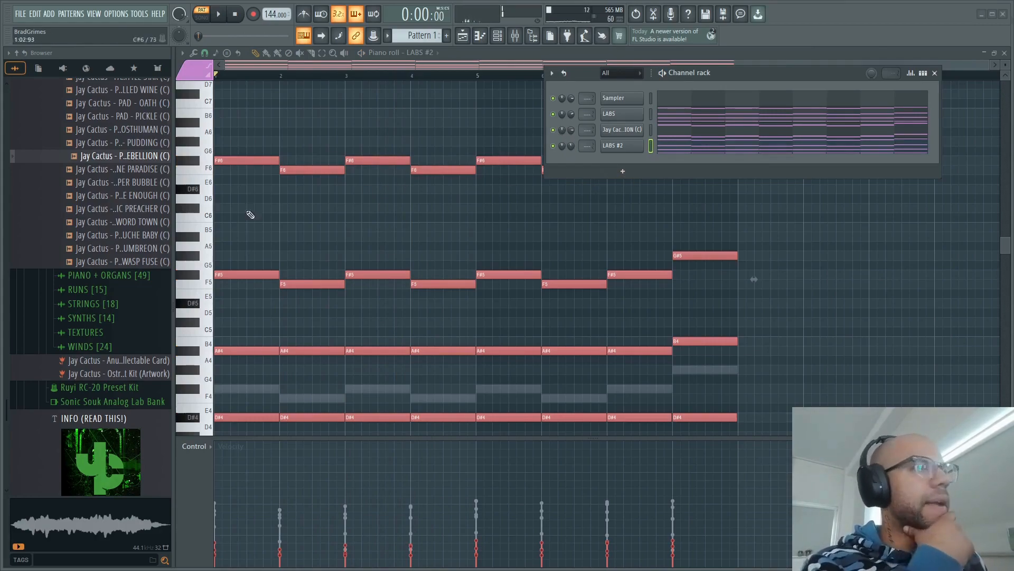
# - Audition several one-shots from the Jay Cactus STRINGS folder
pyautogui.click(616, 174)
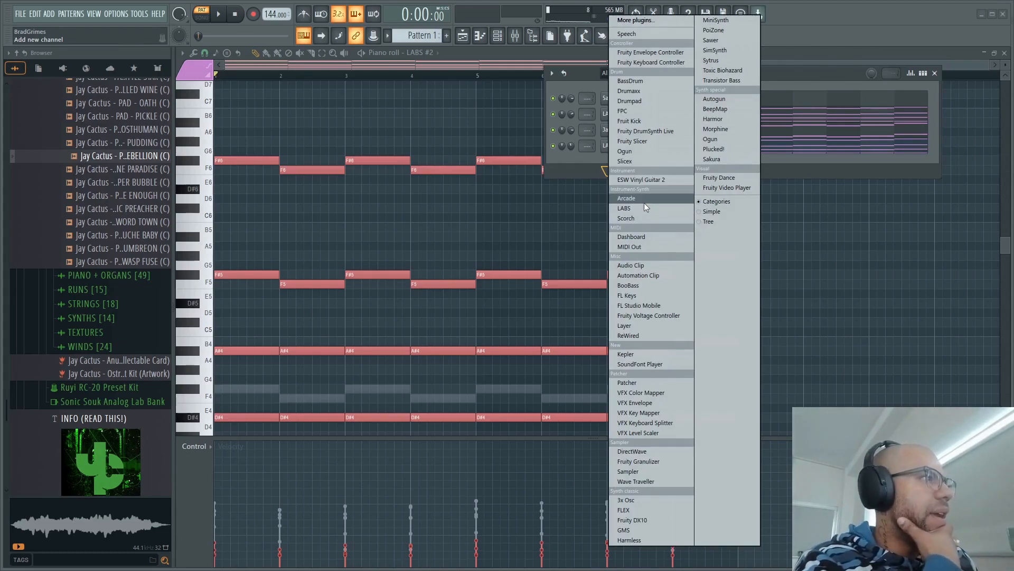
pyautogui.click(108, 303)
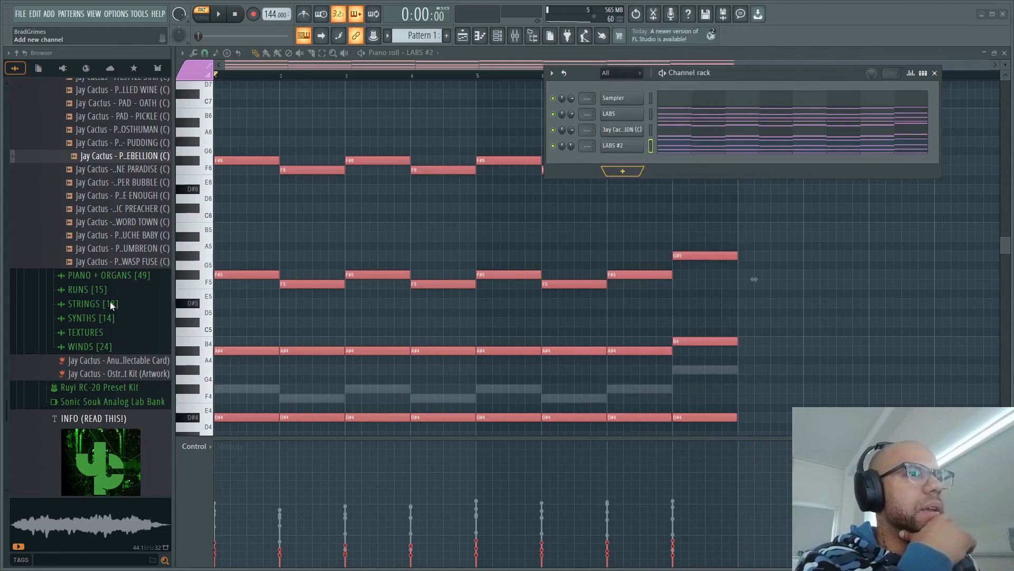
pyautogui.click(108, 303)
pyautogui.click(84, 422)
pyautogui.click(77, 387)
pyautogui.click(82, 371)
pyautogui.click(84, 410)
pyautogui.click(92, 436)
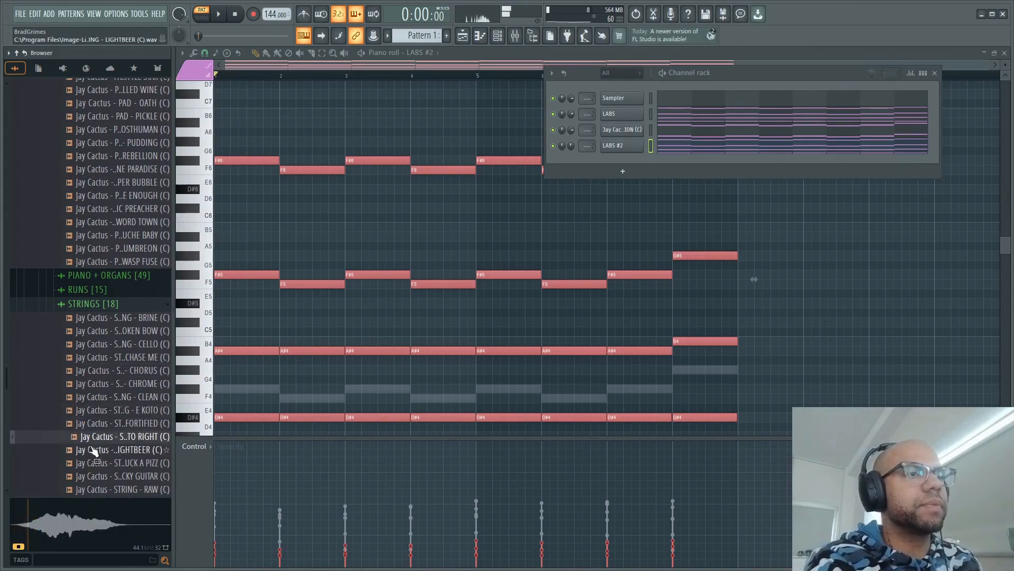
# - Load the STRING - LEFT TO RIGHT one-shot into a new channel and open its empty piano roll
pyautogui.rightClick(117, 436)
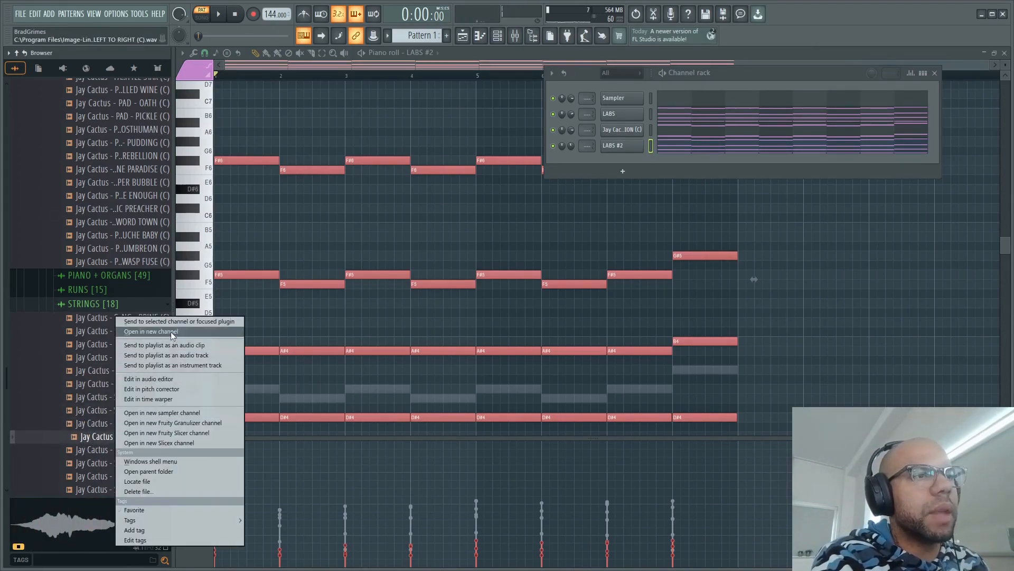
pyautogui.click(168, 332)
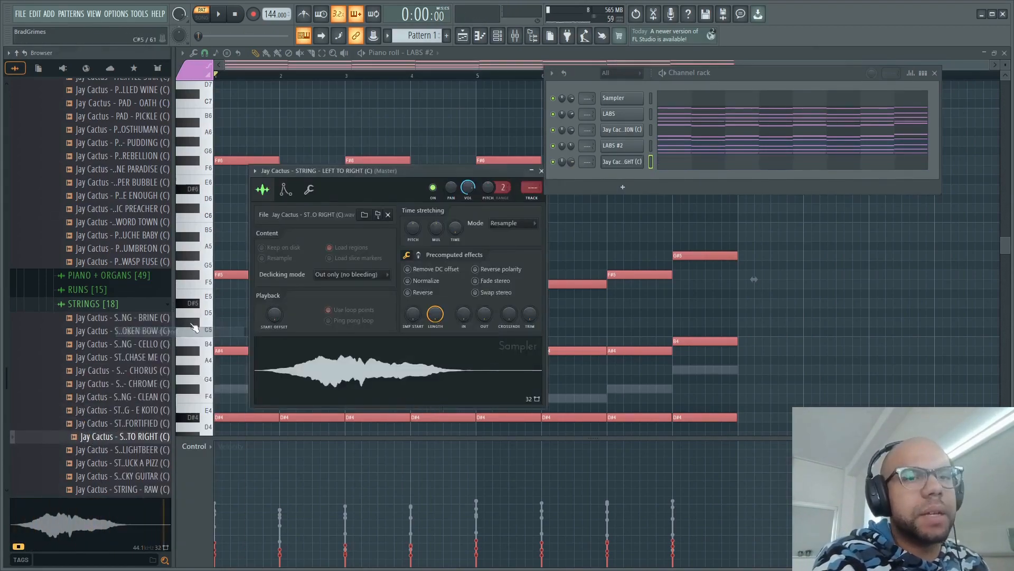
pyautogui.click(541, 171)
pyautogui.click(678, 163)
pyautogui.click(679, 163)
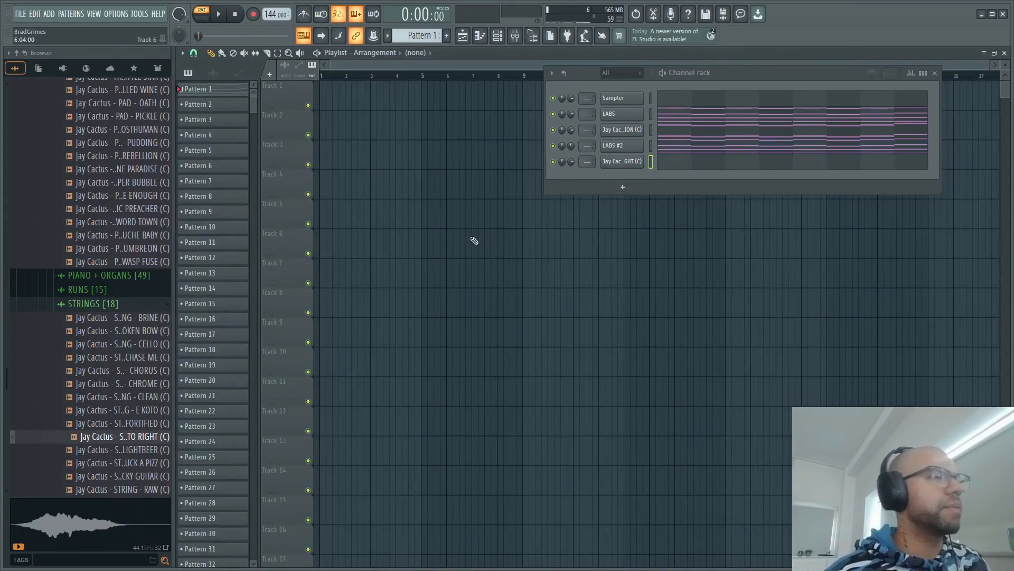
pyautogui.click(749, 167)
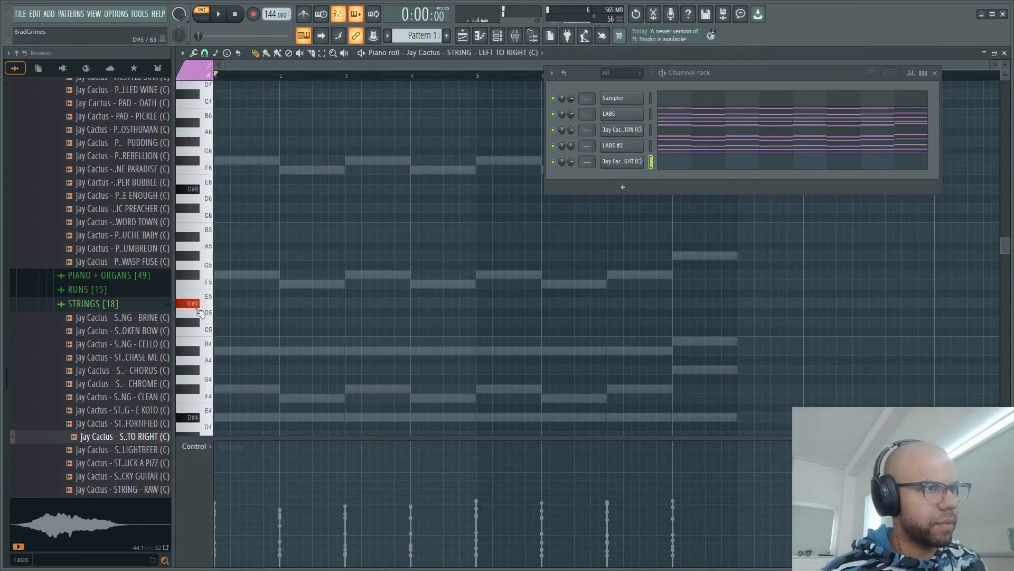
pyautogui.scroll(2, 294, 290)
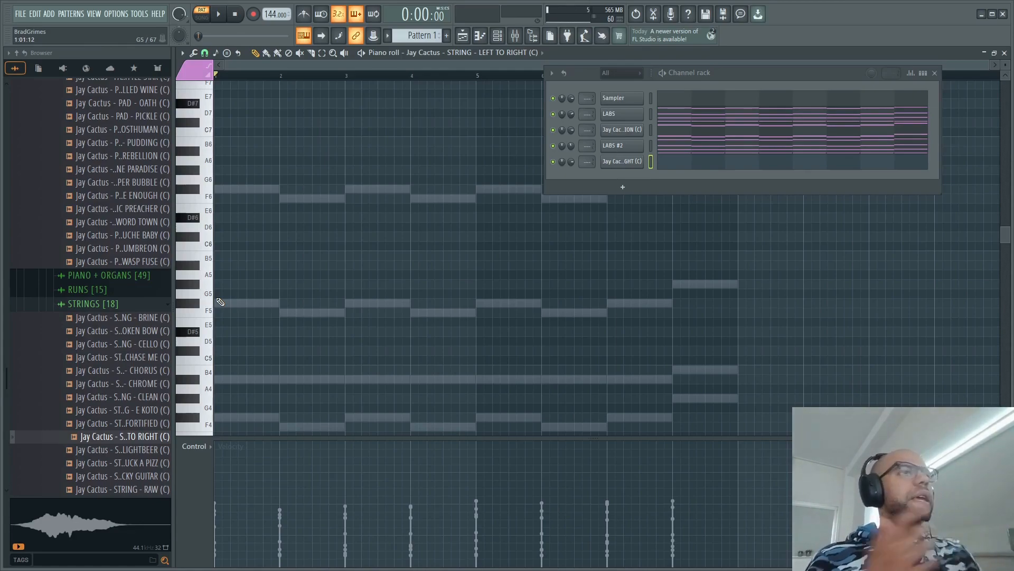
pyautogui.click(325, 208)
pyautogui.click(412, 255)
pyautogui.click(518, 236)
pyautogui.click(520, 226)
pyautogui.click(615, 274)
pyautogui.click(651, 293)
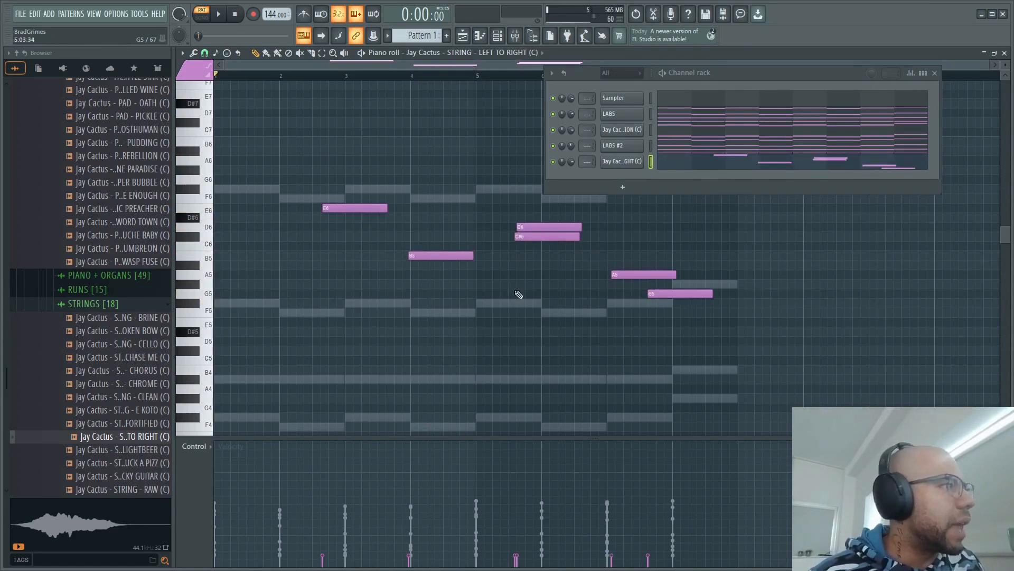
pyautogui.click(416, 274)
pyautogui.click(354, 265)
pyautogui.click(308, 236)
pyautogui.moveTo(282, 184); pyautogui.dragTo(915, 345)
pyautogui.press('Delete')
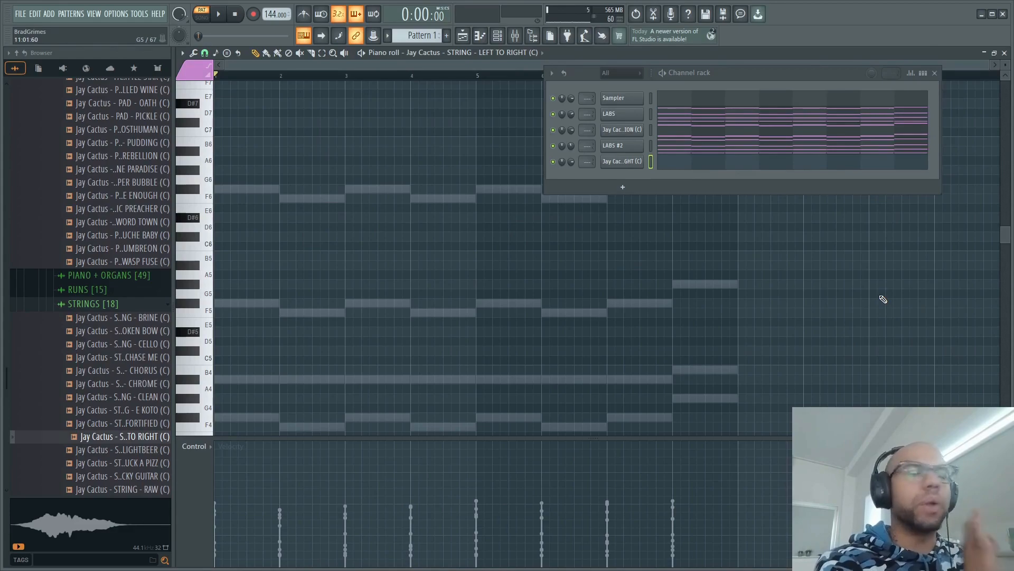
# - Add F#5 in bar 1 and F5 in bar 2 for the string, each half a bar long starting on beat two
pyautogui.click(226, 305)
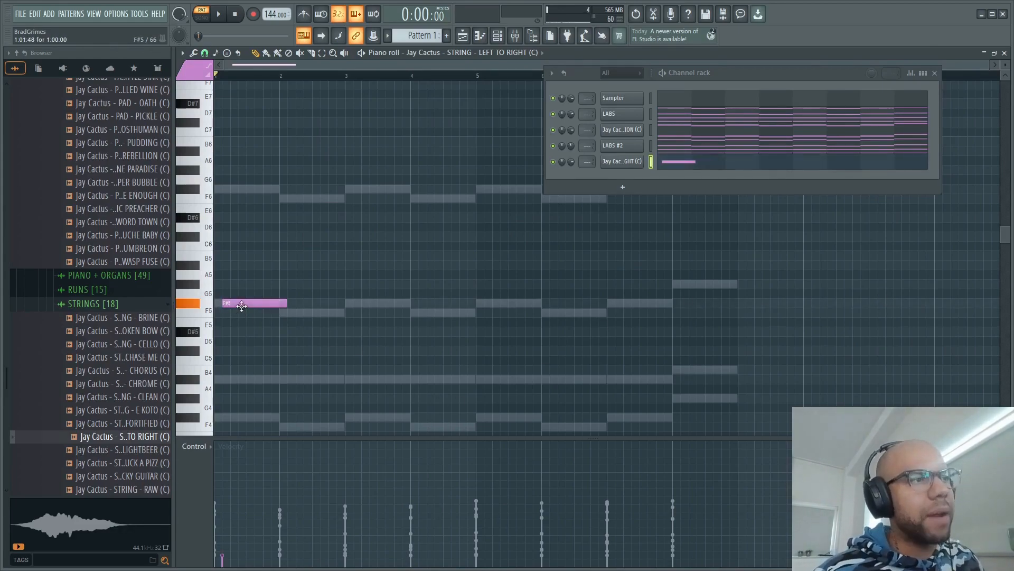
pyautogui.click(282, 313)
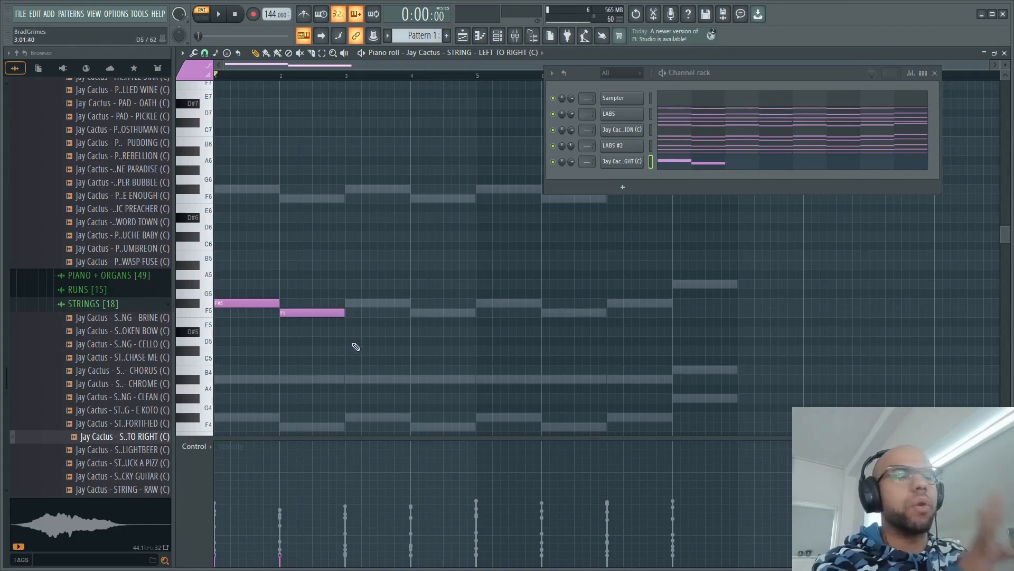
pyautogui.hotkey('ctrl', 'a')
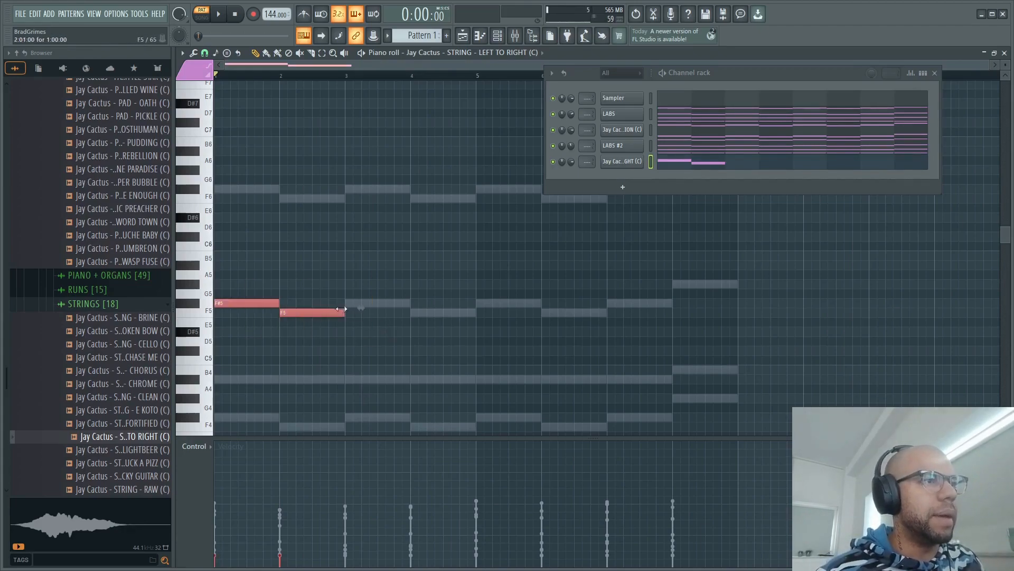
pyautogui.moveTo(342, 311); pyautogui.dragTo(312, 311)
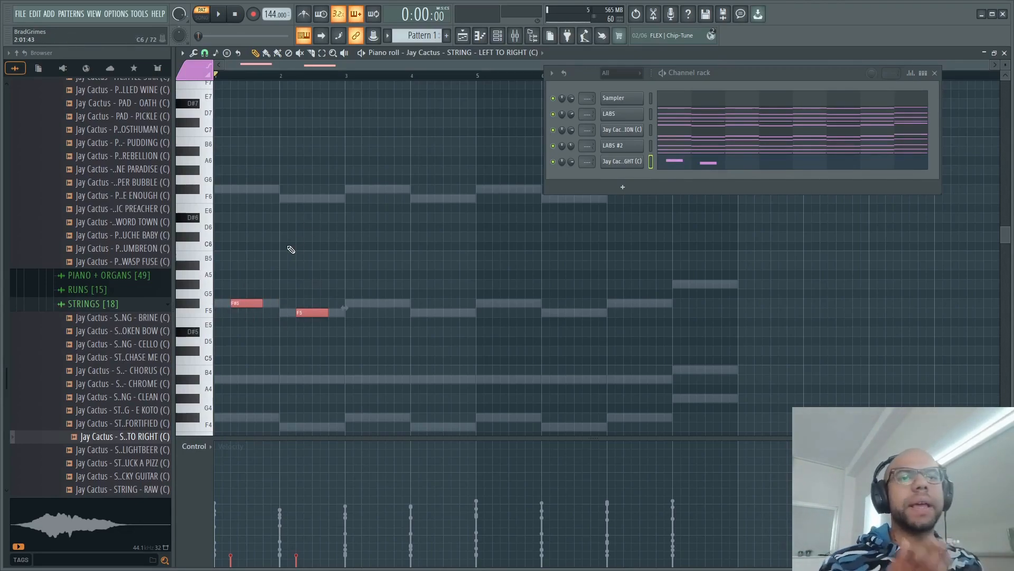
# - Raise the velocity of the two string notes and play them with the other layers
pyautogui.press('space')
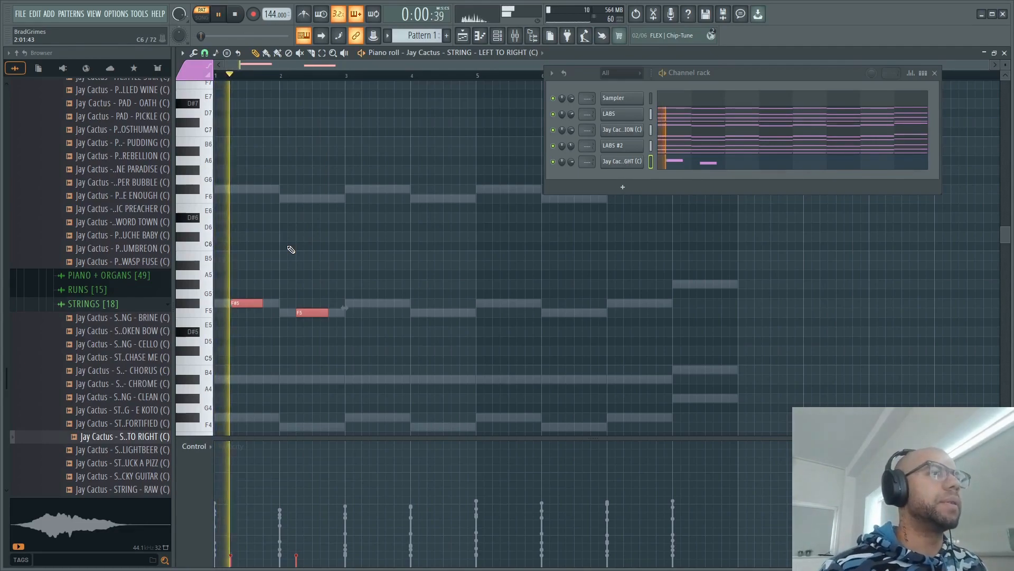
pyautogui.press('space')
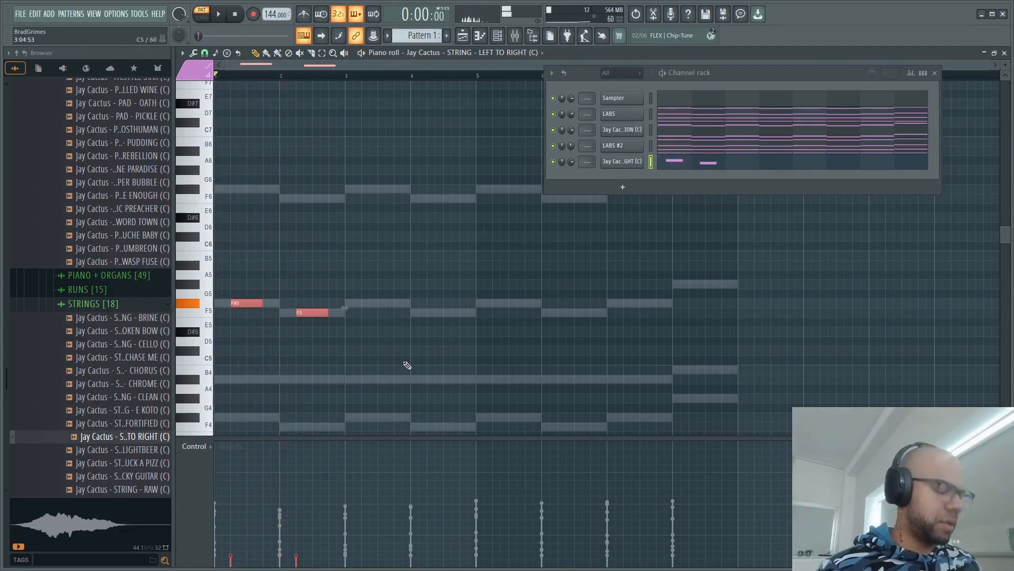
pyautogui.press('space')
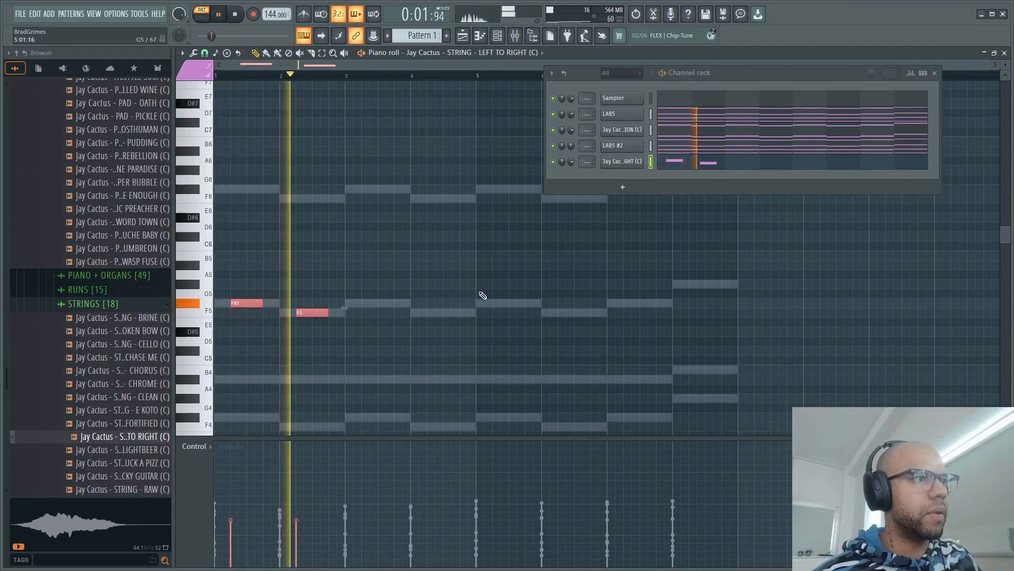
pyautogui.press('space')
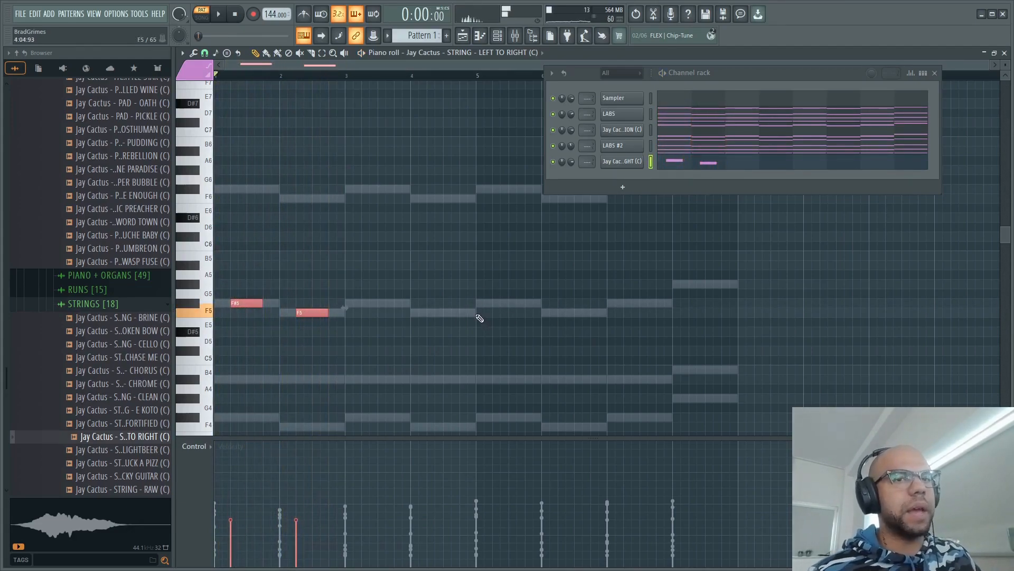
# - Move the string's F5 to beat three of bar 2 and repeat the two-bar phrase through bar 8
pyautogui.rightClick(309, 288)
pyautogui.moveTo(314, 311); pyautogui.dragTo(330, 312)
pyautogui.hotkey('ctrl', 'a')
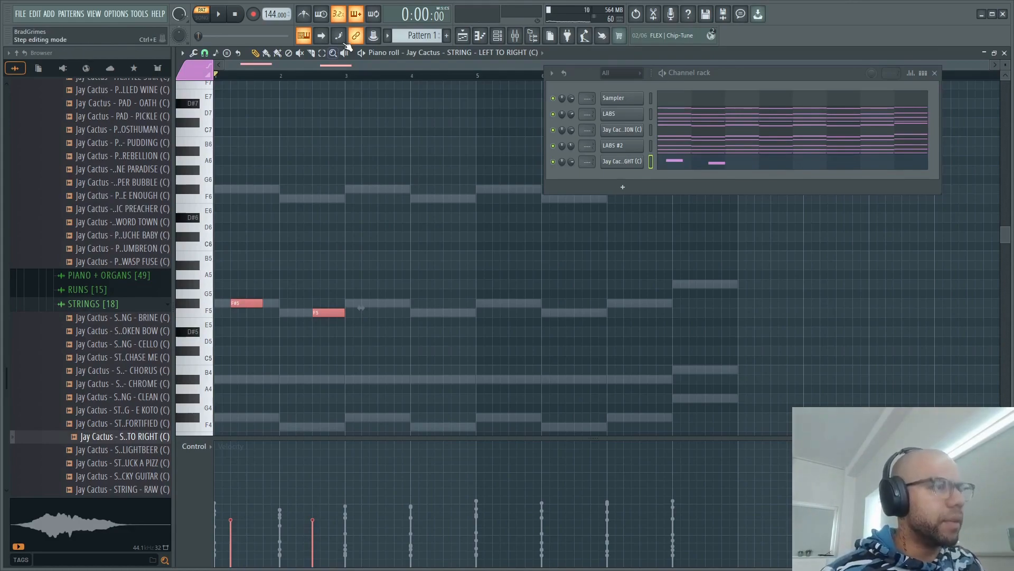
pyautogui.hotkey('ctrl', 'b')
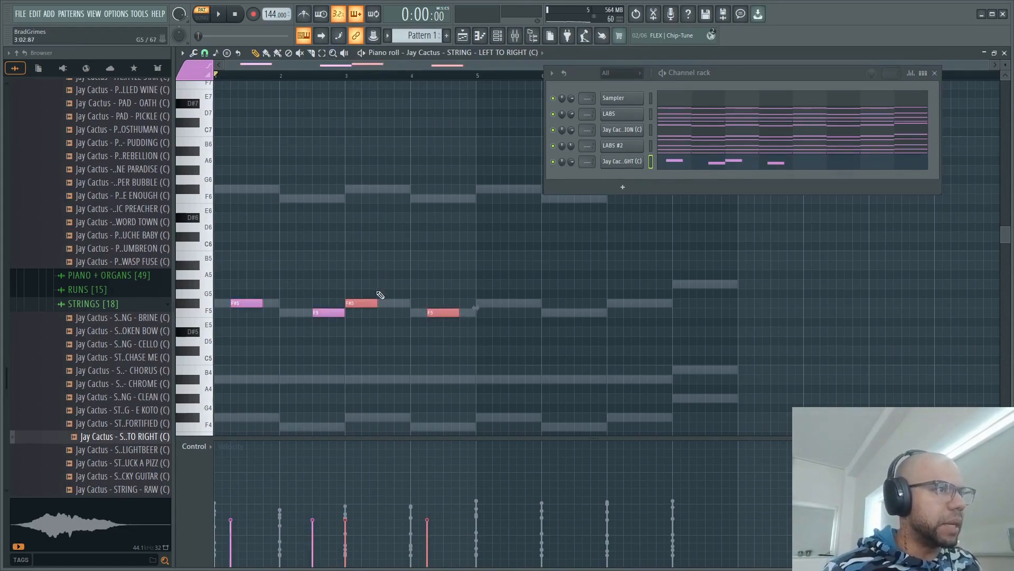
pyautogui.moveTo(368, 303); pyautogui.dragTo(383, 306)
pyautogui.moveTo(492, 346); pyautogui.dragTo(507, 306)
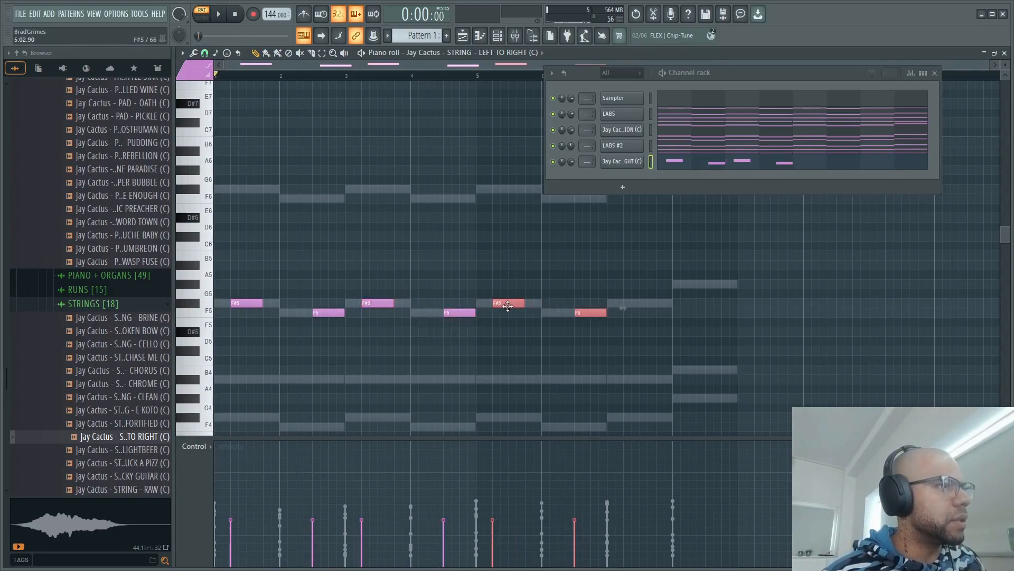
pyautogui.moveTo(583, 312); pyautogui.dragTo(715, 310)
# - Raise the last string note in bar 8 by three semitones to G#5
pyautogui.moveTo(707, 276); pyautogui.dragTo(766, 336)
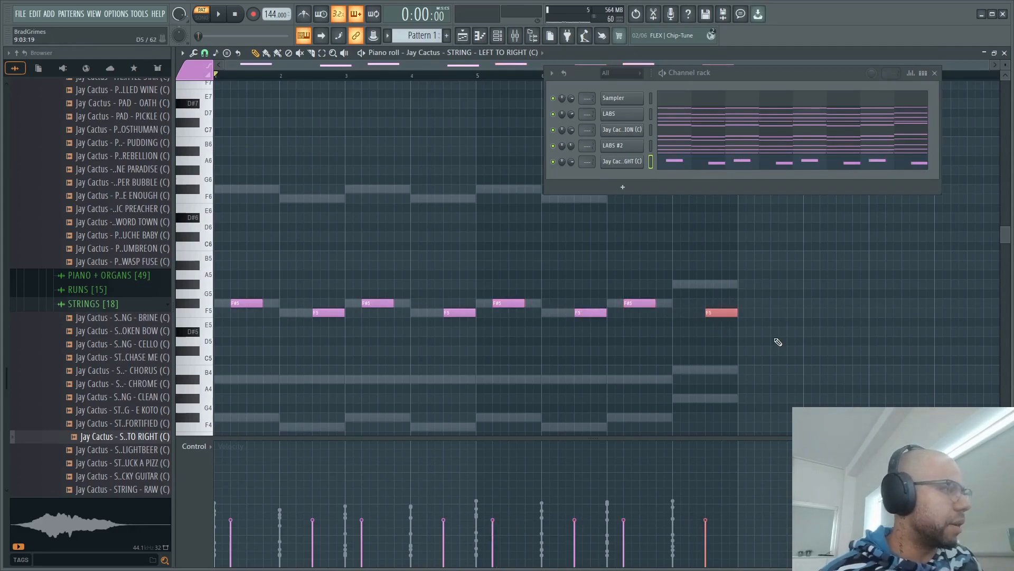
pyautogui.hotkey('shift', 'Up')
pyautogui.hotkey('shift', 'Up')
pyautogui.hotkey('shift', 'Up')
pyautogui.hotkey('shift', 'Up')
pyautogui.hotkey('shift', 'Down')
# - Lower the velocity of all string notes and play the pattern
pyautogui.moveTo(851, 411); pyautogui.dragTo(225, 273)
pyautogui.scroll(-2, 906, 277)
pyautogui.press('space')
pyautogui.press('space')
# - Copy the whole string melody one octave lower and play both octaves together
pyautogui.keyDown('ctrl'); pyautogui.moveTo(848, 326); pyautogui.dragTo(215, 84); pyautogui.keyUp('ctrl')
pyautogui.moveTo(238, 303)
pyautogui.keyDown('shift'); pyautogui.mouseDown()
pyautogui.moveTo(286, 318)
pyautogui.moveTo(172, 294)
pyautogui.moveTo(243, 312)
pyautogui.mouseUp(); pyautogui.keyUp('shift')
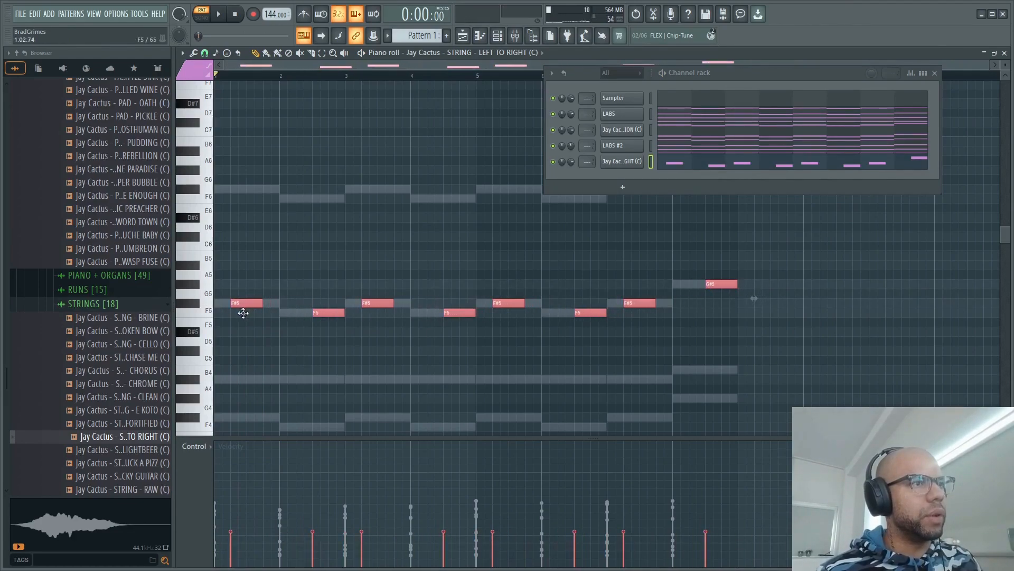
pyautogui.hotkey('ctrl', 'Down')
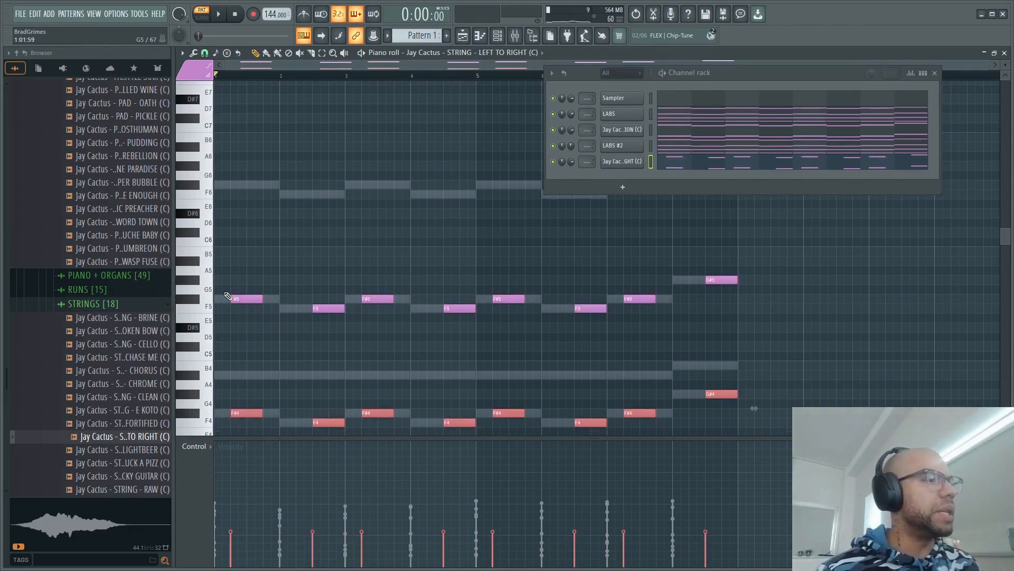
pyautogui.press('space')
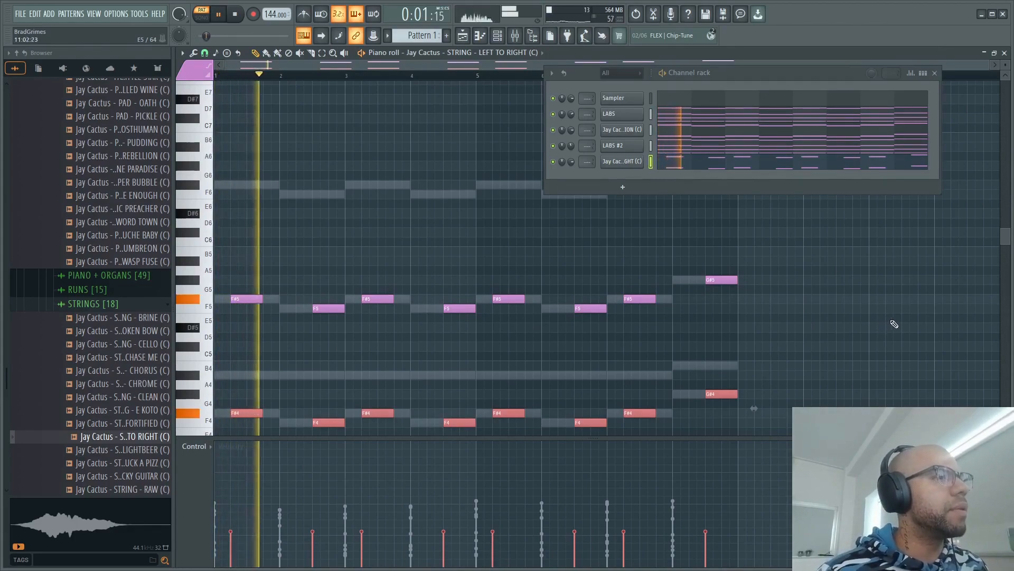
# - Lower the velocity of the upper-octave string notes and play the string channel soloed
pyautogui.keyDown('ctrl'); pyautogui.moveTo(845, 333); pyautogui.dragTo(233, 238); pyautogui.keyUp('ctrl')
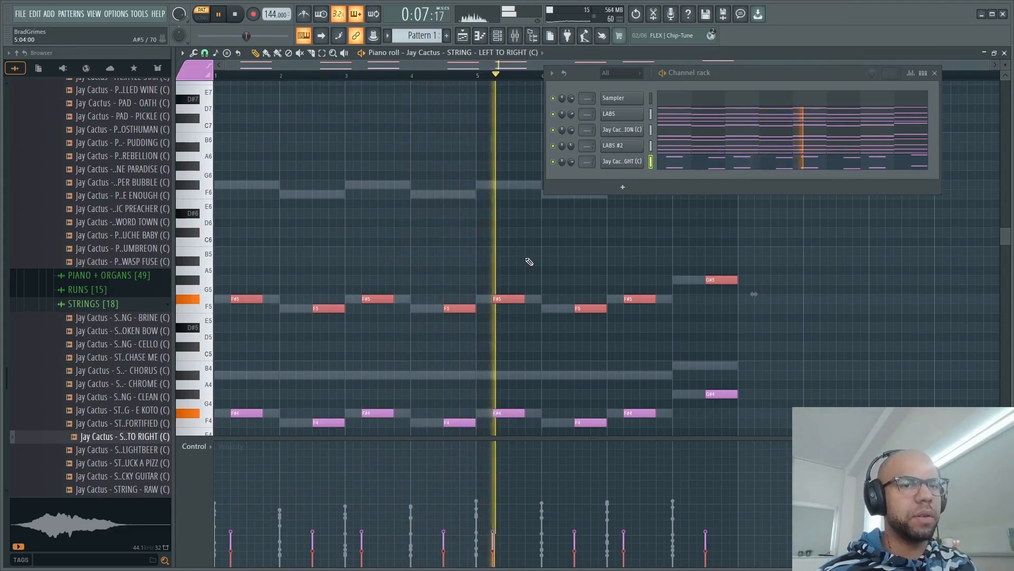
pyautogui.press('space')
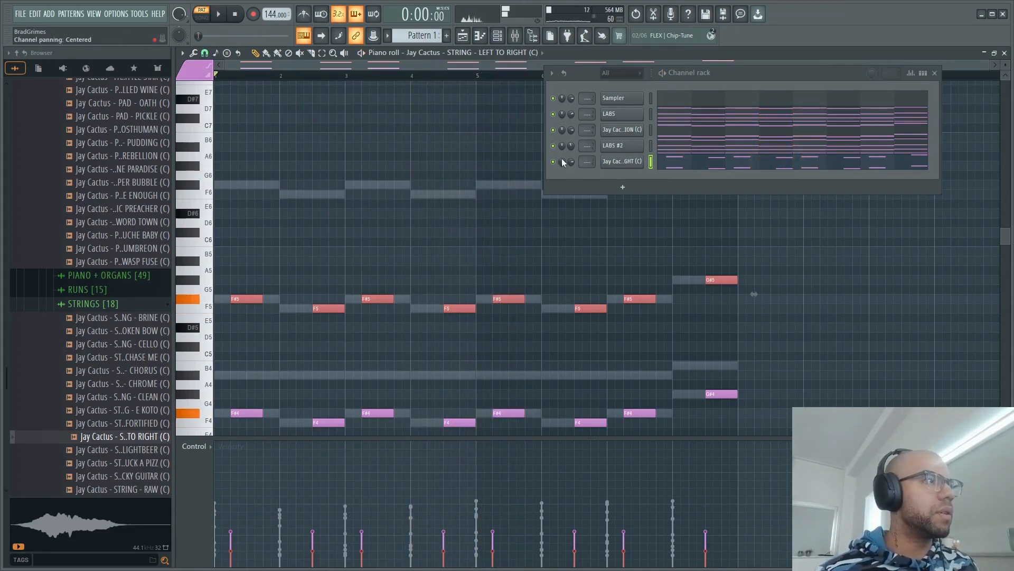
pyautogui.press('space')
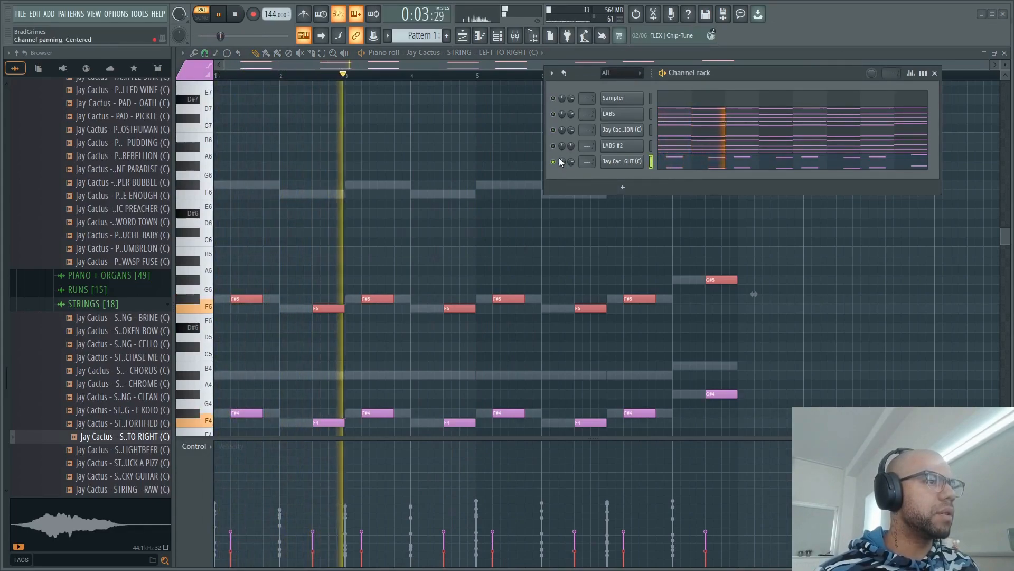
pyautogui.press('space')
# - Move the bar 2 string notes F5 and F4 to beat two and delete all string notes from bar 3 onward
pyautogui.moveTo(286, 255); pyautogui.dragTo(326, 438)
pyautogui.moveTo(319, 399); pyautogui.dragTo(304, 401)
pyautogui.moveTo(379, 210); pyautogui.dragTo(770, 450)
pyautogui.press('Delete')
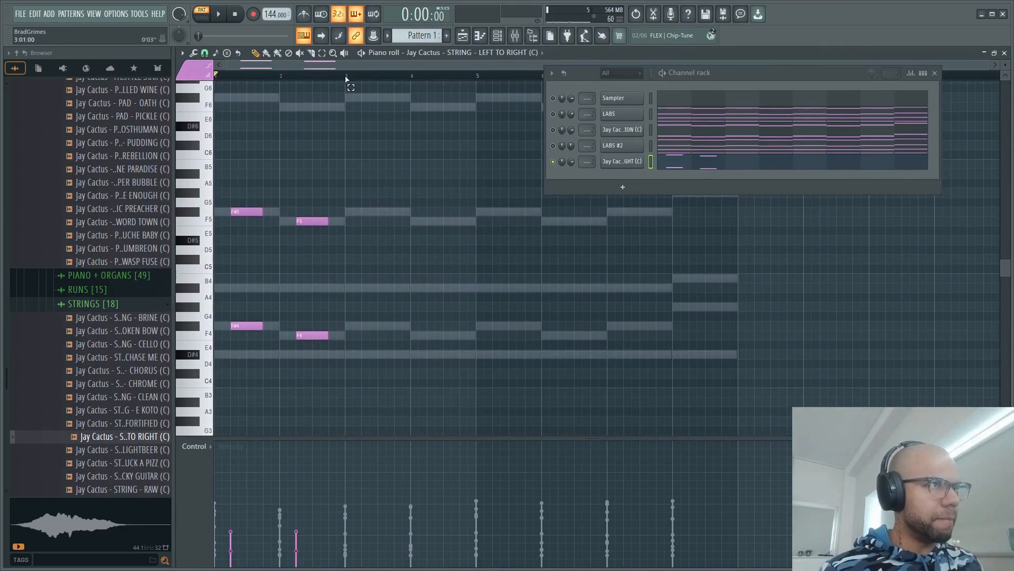
# - Duplicate the first two bars of the string melody until they fill all eight bars
pyautogui.moveTo(346, 79); pyautogui.dragTo(215, 77)
pyautogui.hotkey('ctrl', 'b')
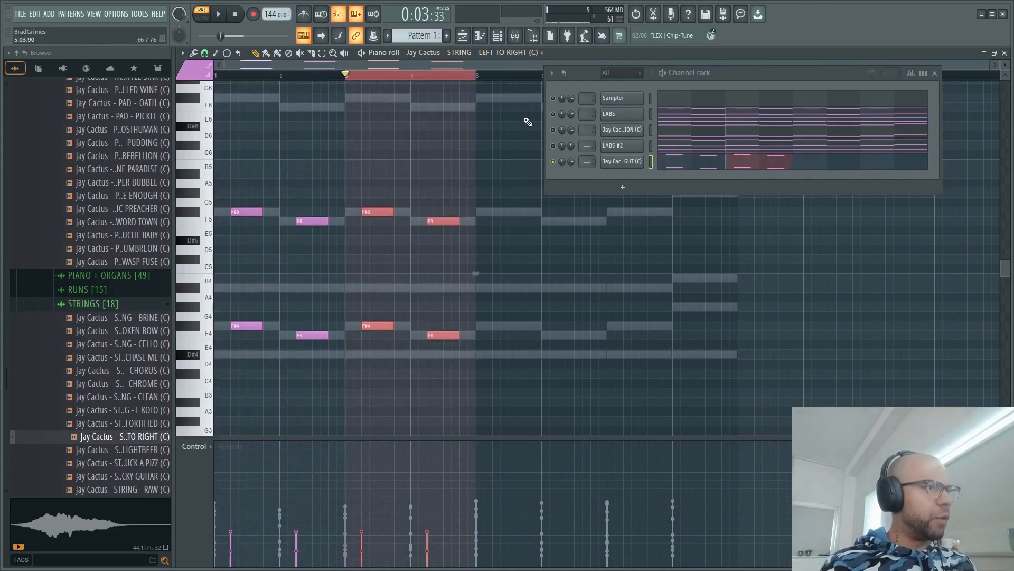
pyautogui.hotkey('ctrl', 'b')
pyautogui.hotkey('ctrl', 'b')
pyautogui.click(617, 162)
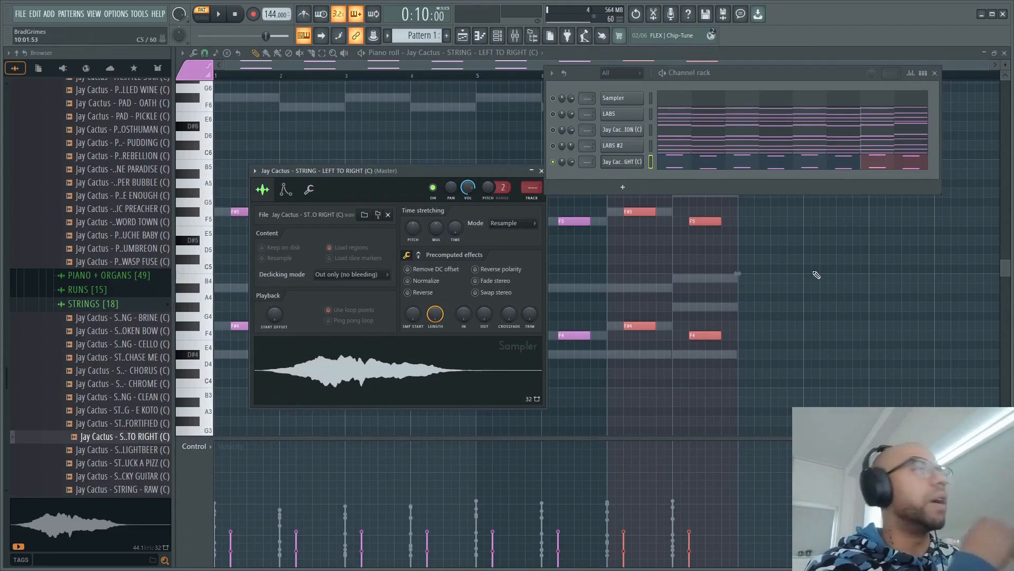
pyautogui.click(811, 161)
pyautogui.click(789, 169)
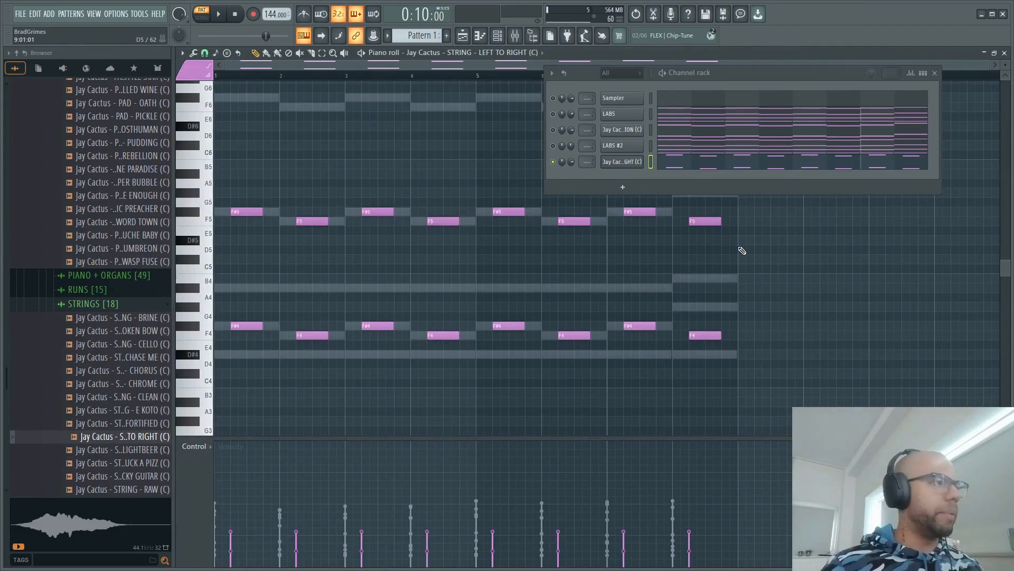
# - Raise both string notes in bar 8 by three semitones to G#5 and G#4
pyautogui.moveTo(799, 359)
pyautogui.mouseDown()
pyautogui.moveTo(700, 225)
pyautogui.moveTo(731, 246)
pyautogui.mouseUp()
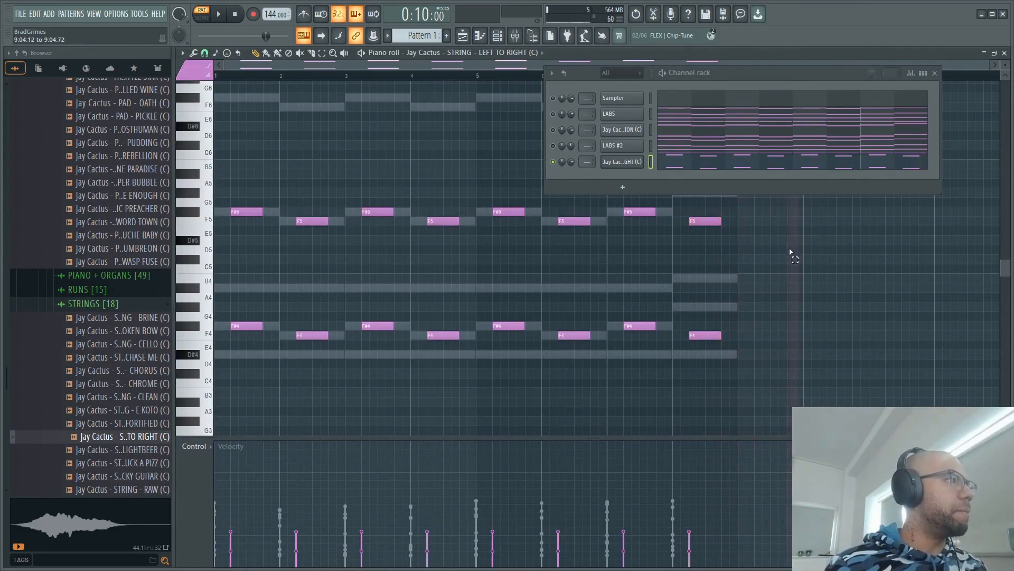
pyautogui.click(935, 73)
pyautogui.moveTo(679, 188); pyautogui.dragTo(782, 345)
pyautogui.hotkey('shift', 'Up')
pyautogui.hotkey('shift', 'Up')
pyautogui.hotkey('shift', 'Up')
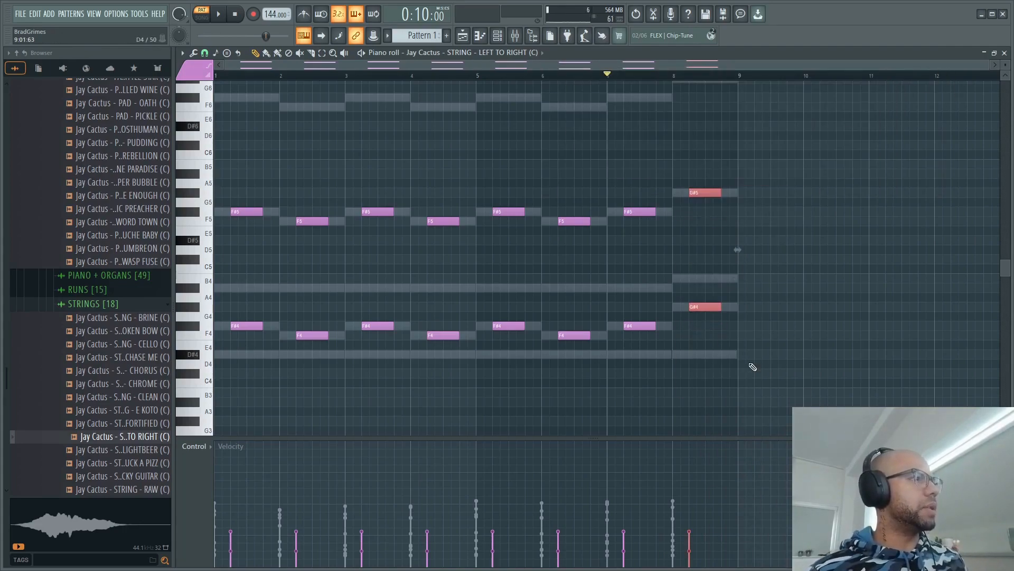
# - Play the pattern, unmute the other channels and show the mixer alongside the channel rack
pyautogui.press('space')
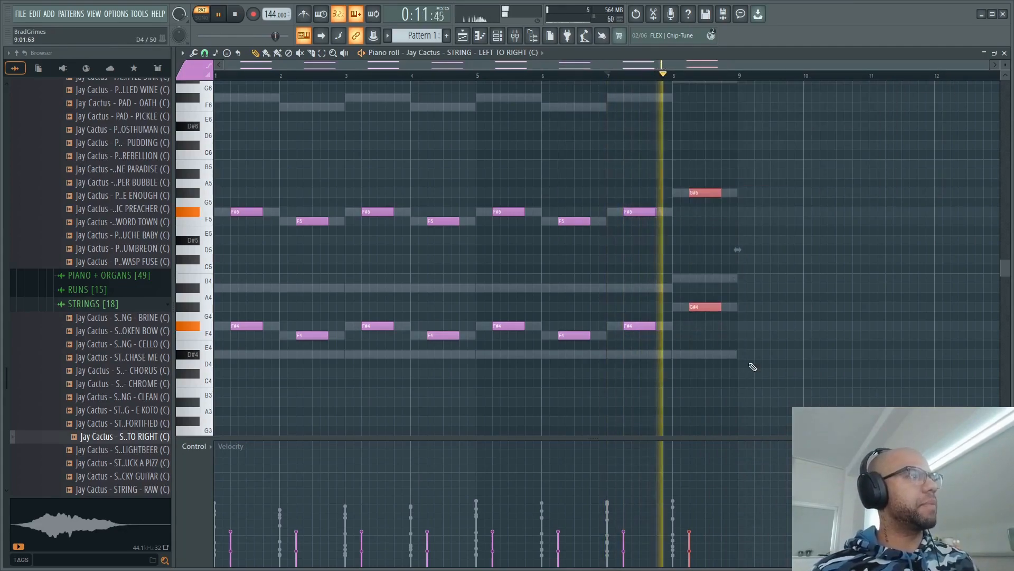
pyautogui.click(515, 35)
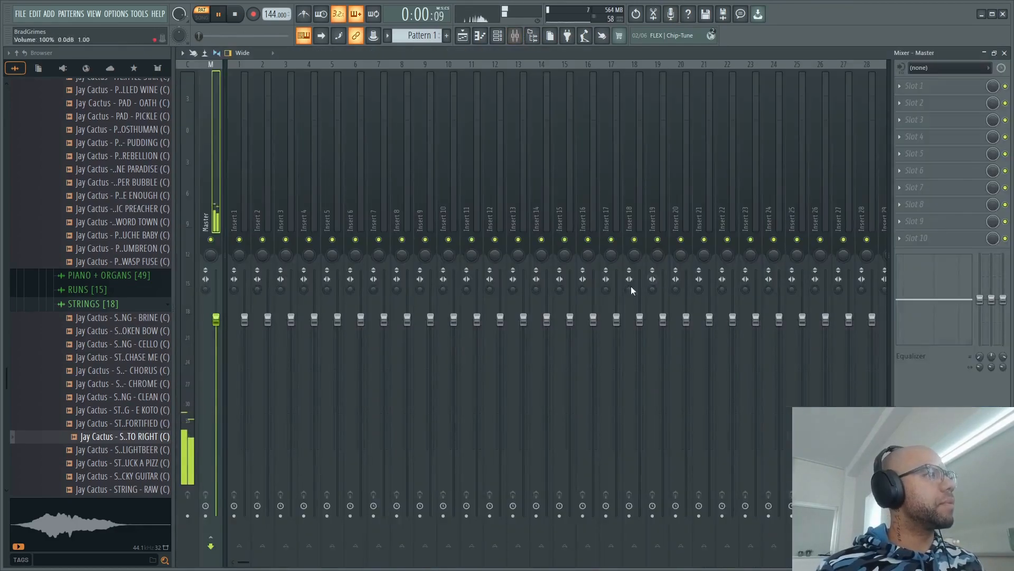
pyautogui.click(527, 39)
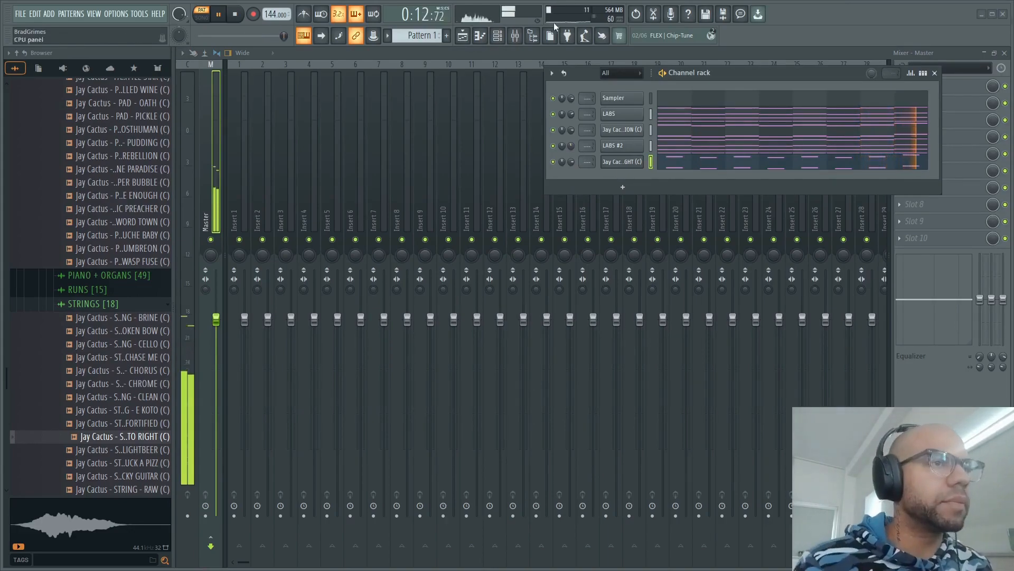
# - Browse the folders of the Ostracon One-Shot Kit and examine the BASS one-shots
pyautogui.scroll(-2, 114, 155)
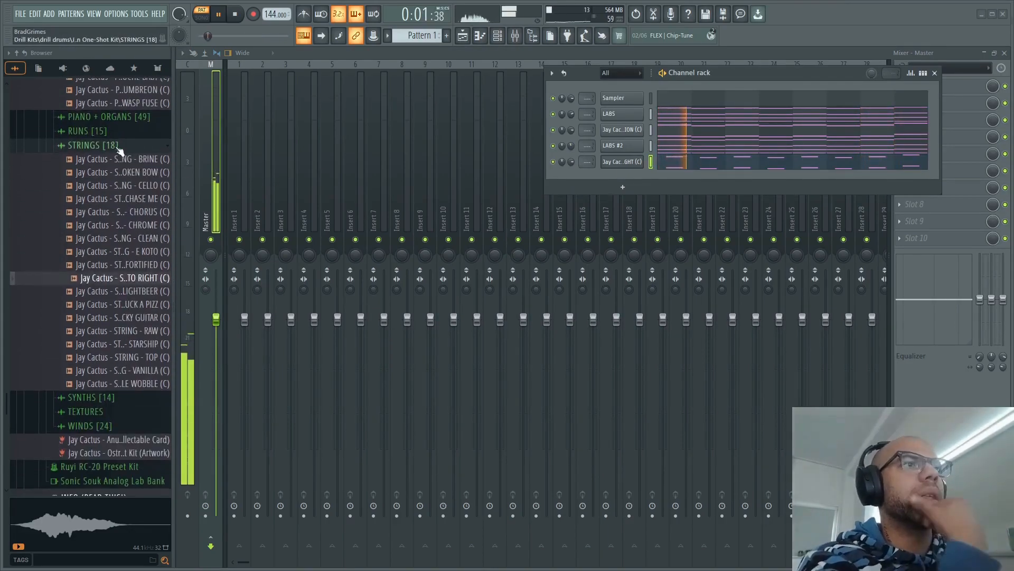
pyautogui.scroll(-3, 168, 333)
pyautogui.scroll(4, 158, 323)
pyautogui.press('space')
pyautogui.scroll(7, 84, 239)
pyautogui.scroll(10, 114, 239)
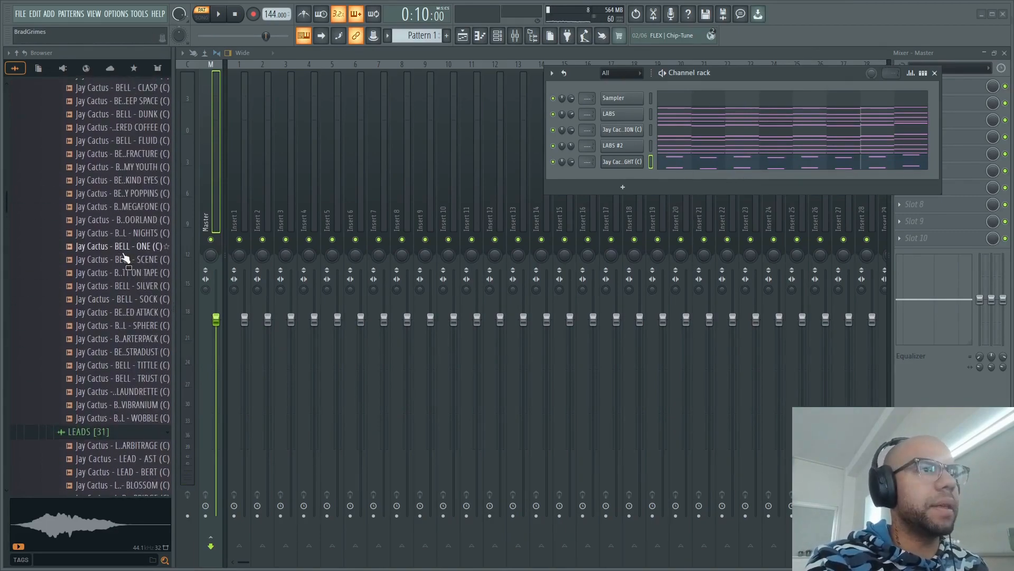
pyautogui.scroll(-15, 130, 252)
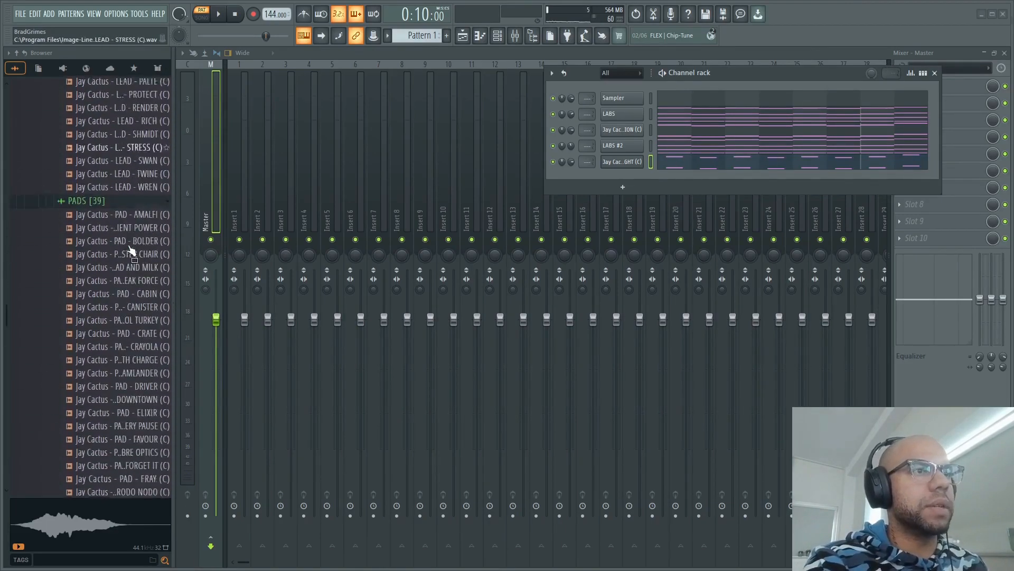
pyautogui.scroll(-12, 132, 248)
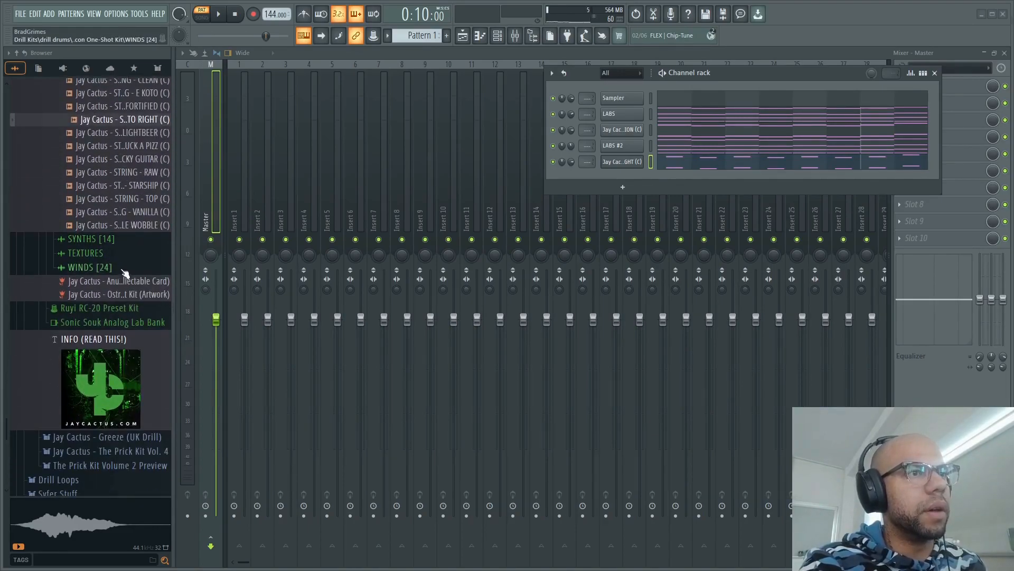
pyautogui.scroll(6, 124, 272)
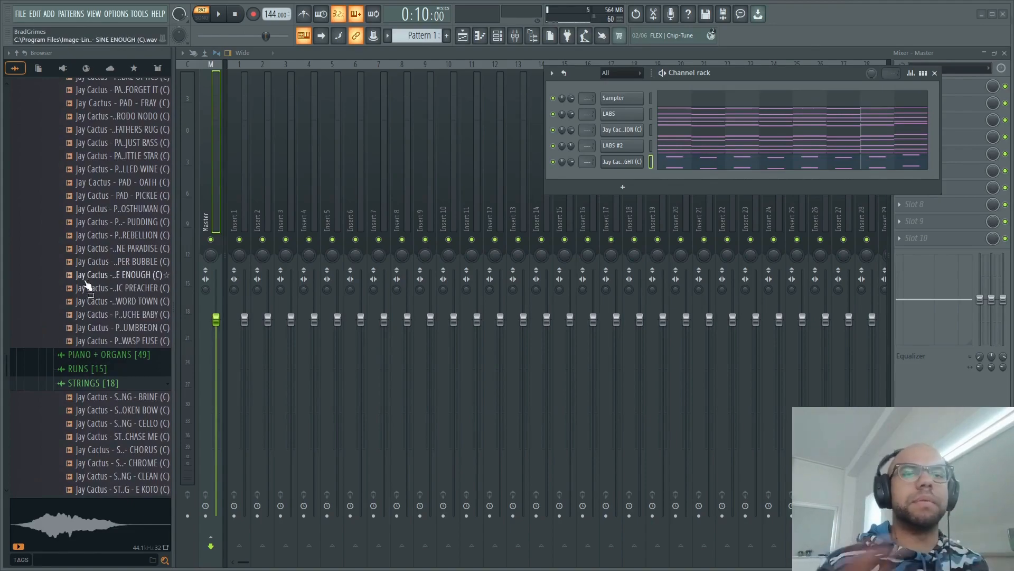
pyautogui.scroll(12, 85, 285)
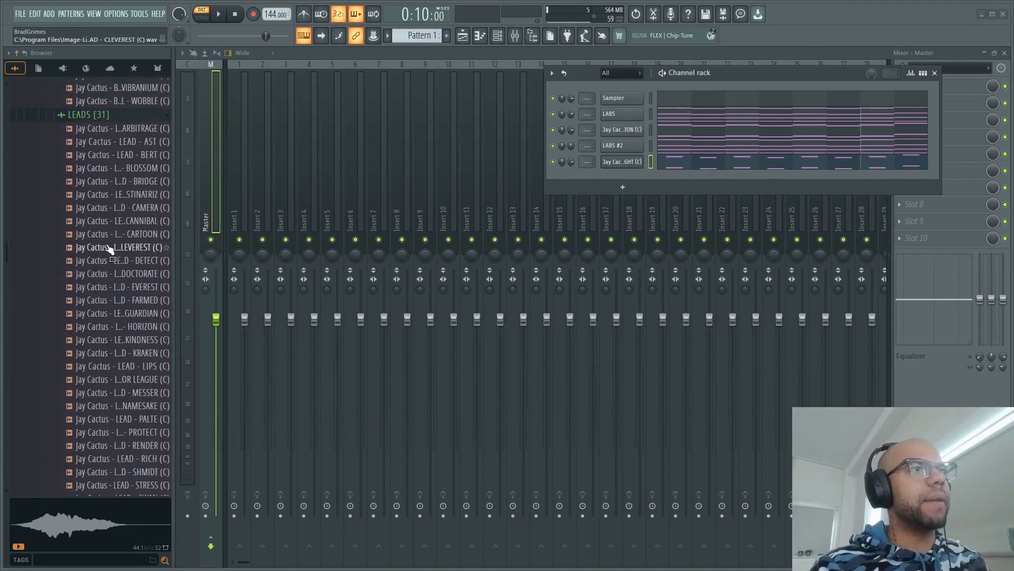
pyautogui.scroll(10, 115, 247)
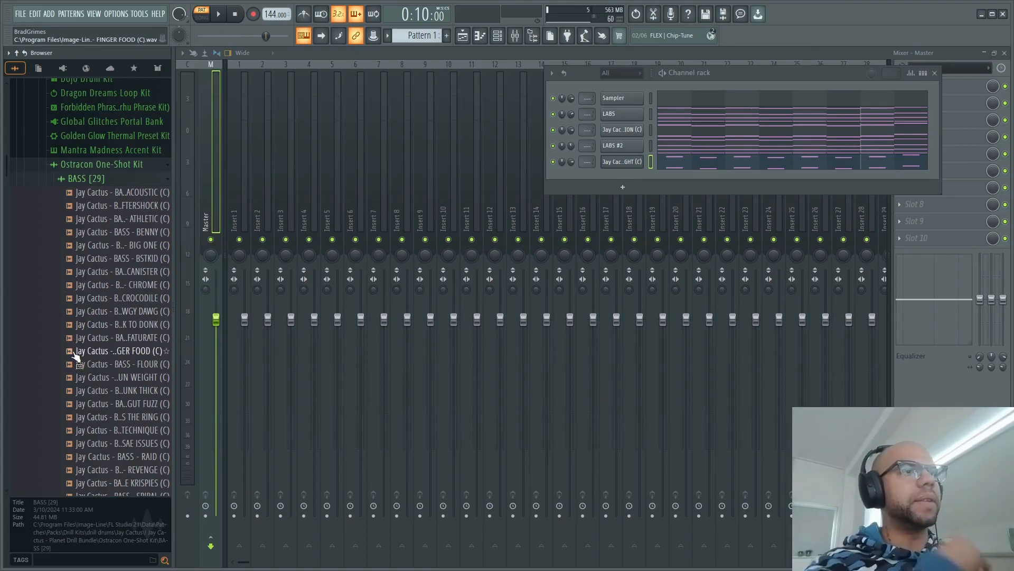
# - Audition the FLOUR, KISS THE RING, GUT FUZZ and FUNK THICK bass one-shots and compare them with the pattern
pyautogui.click(142, 363)
pyautogui.click(139, 417)
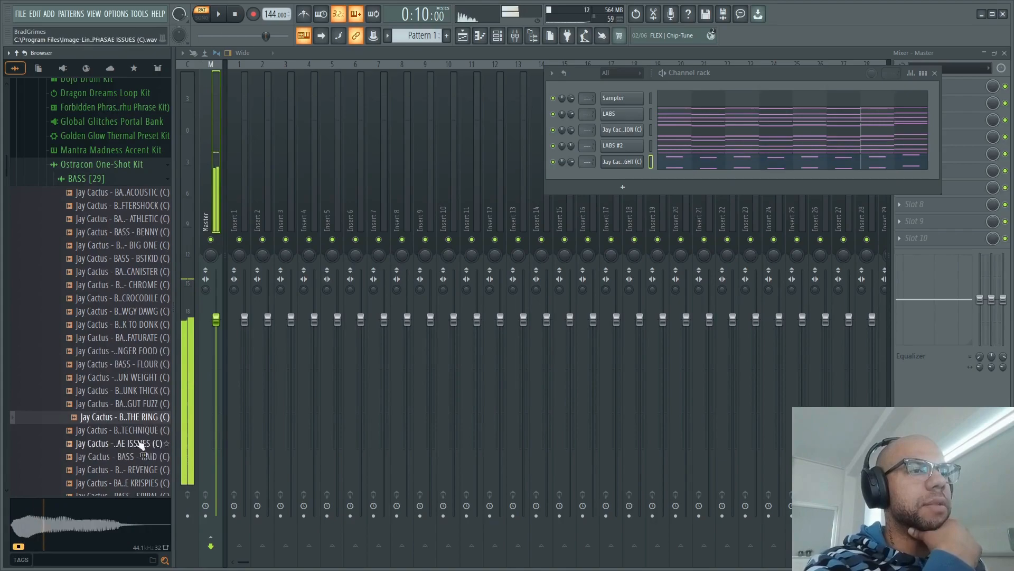
pyautogui.press('space')
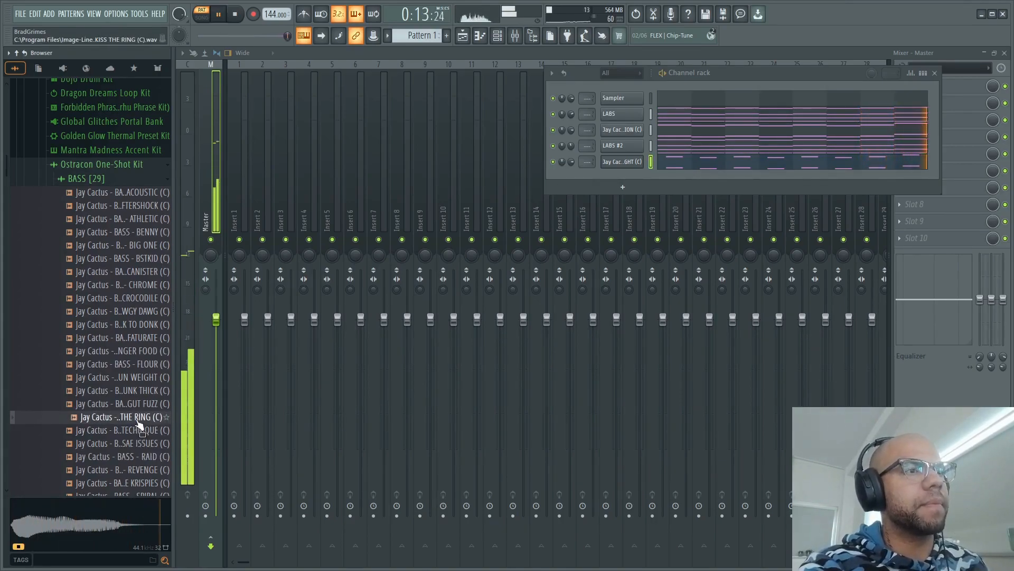
pyautogui.click(139, 421)
pyautogui.press('space')
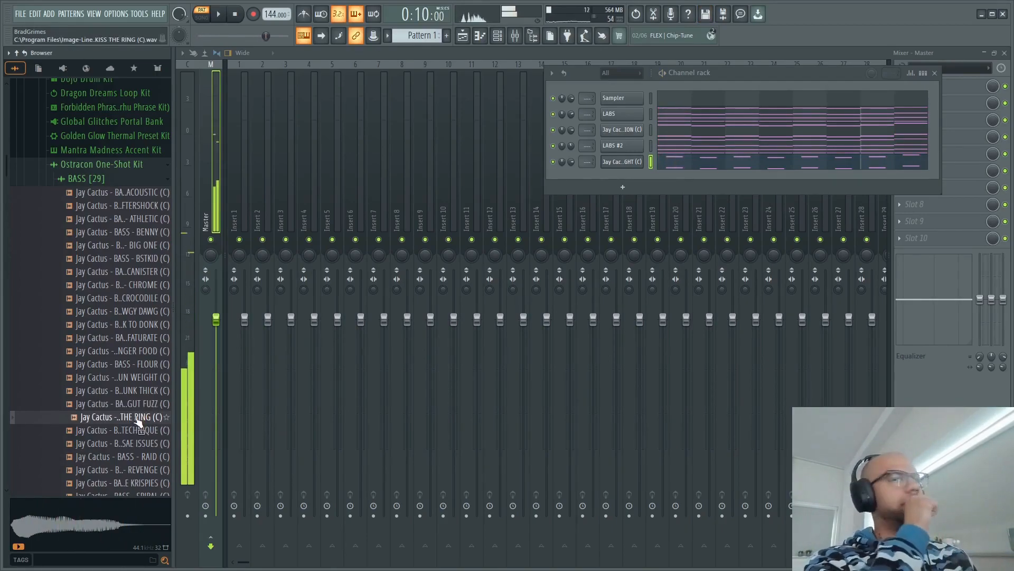
pyautogui.click(136, 405)
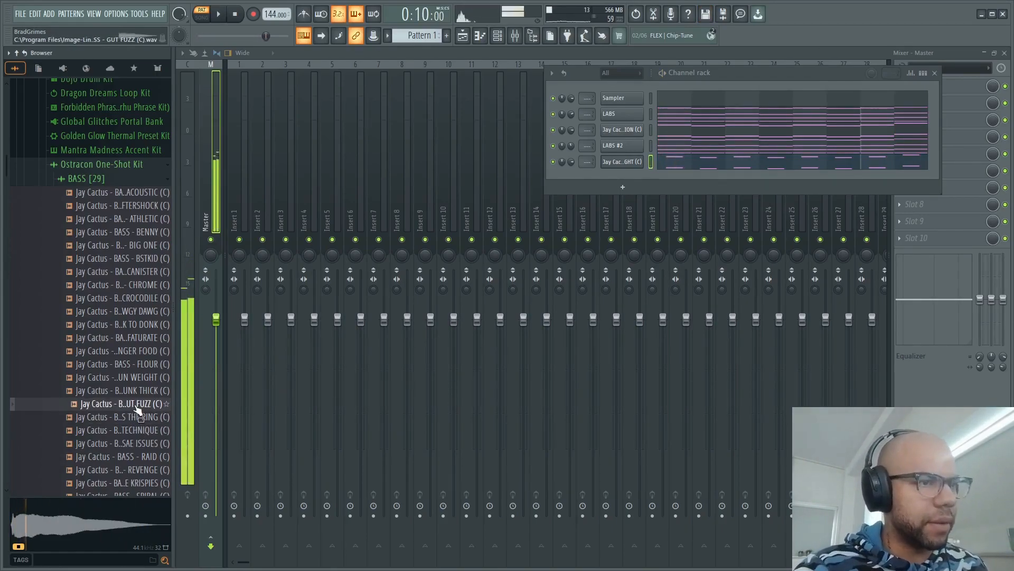
pyautogui.click(140, 416)
pyautogui.click(149, 394)
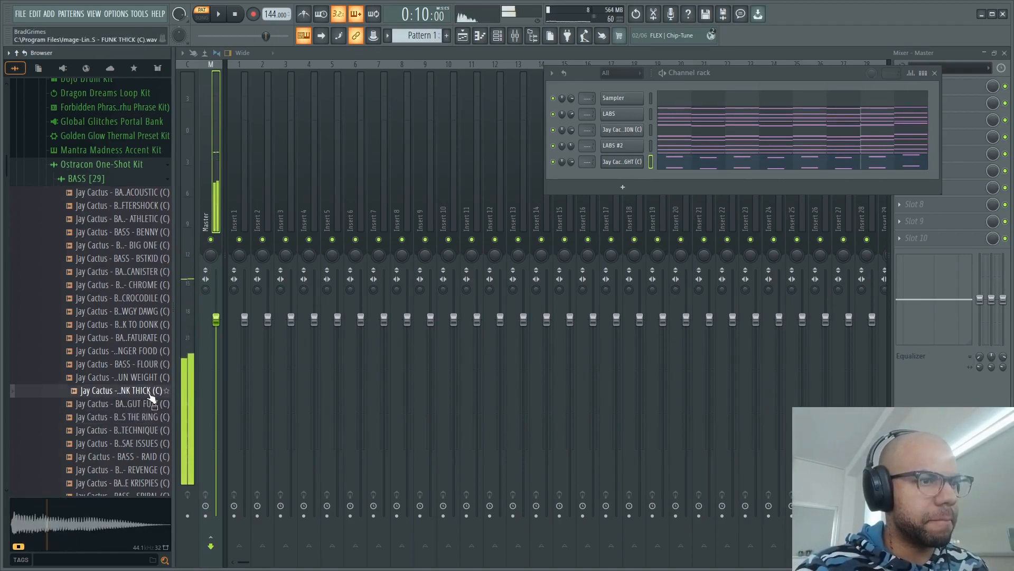
pyautogui.click(149, 404)
pyautogui.click(142, 417)
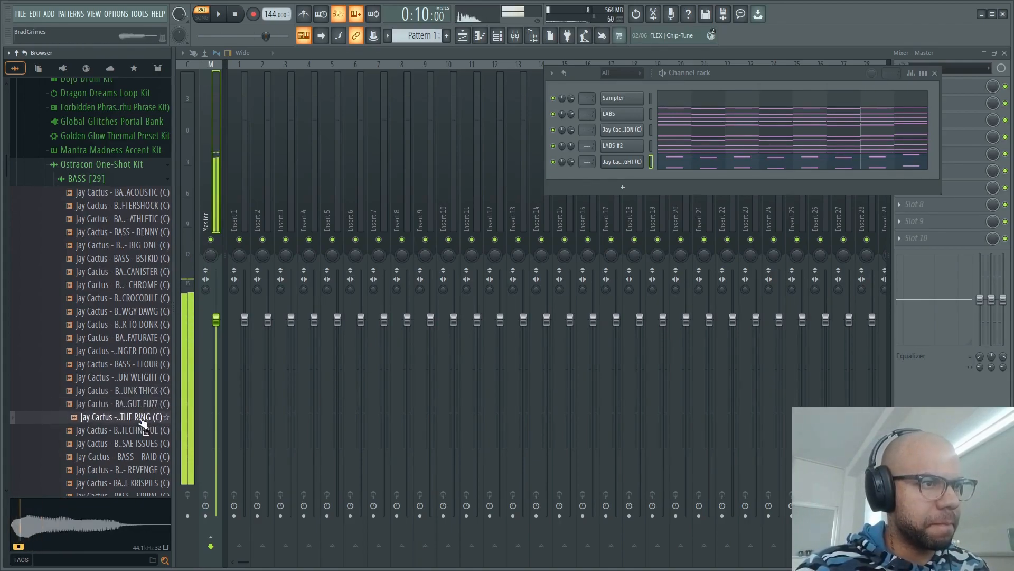
pyautogui.press('space')
pyautogui.press('space')
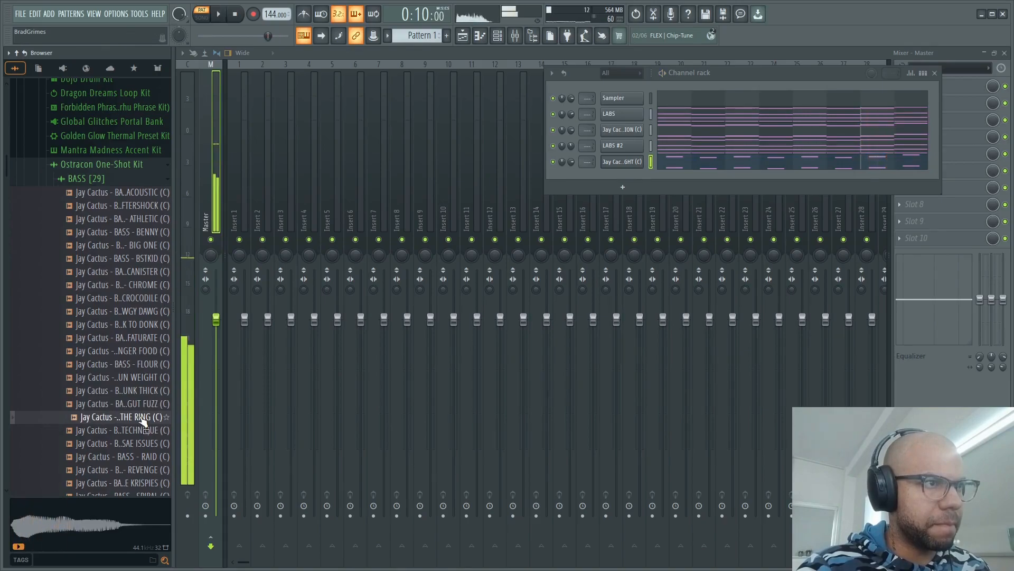
# - Load BASS - KISS THE RING into a new channel and place a half-bar D#4 note in bar 1 of its piano roll
pyautogui.moveTo(138, 419); pyautogui.dragTo(631, 175)
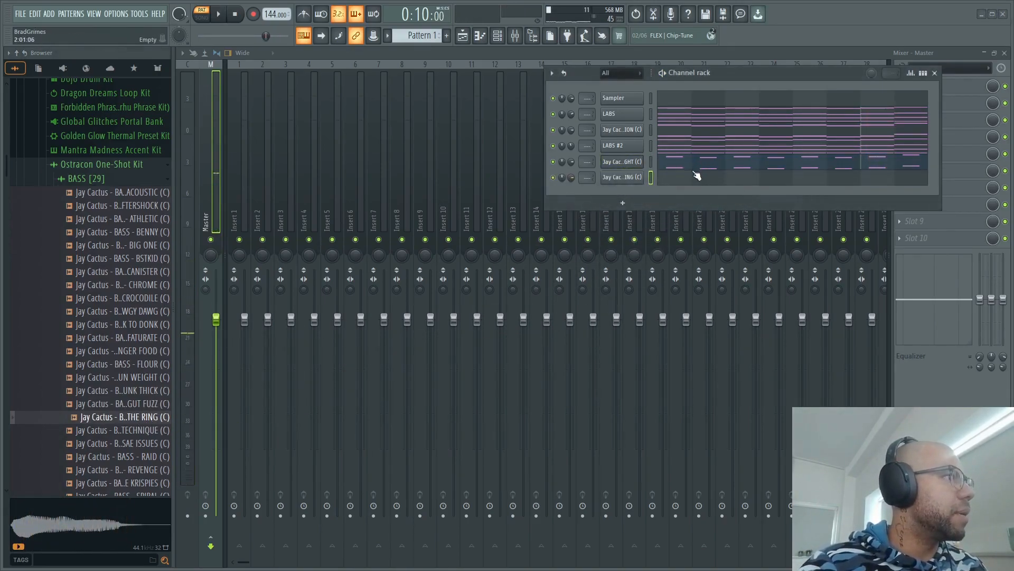
pyautogui.click(696, 174)
pyautogui.click(250, 353)
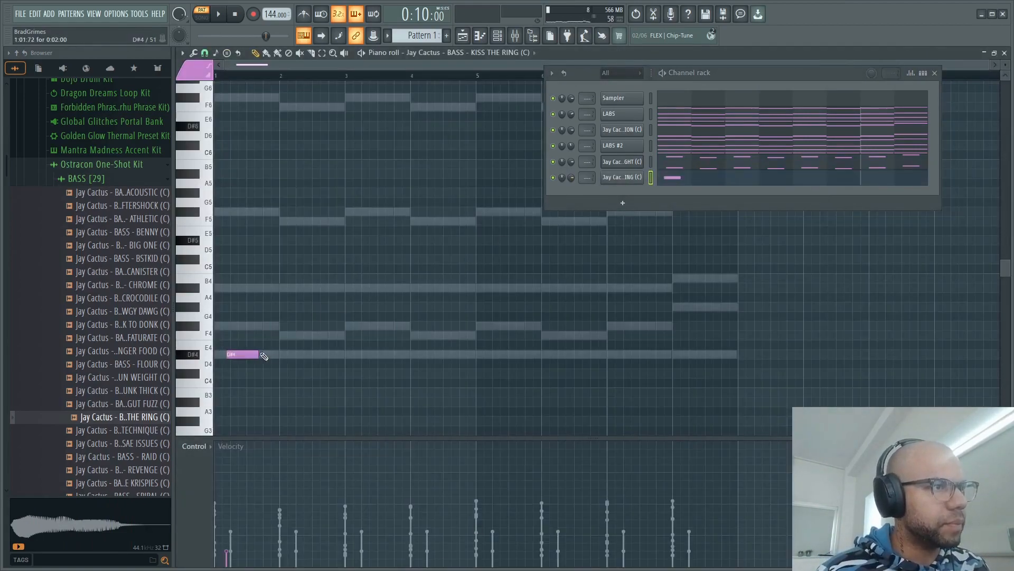
# - Stretch the D#4 bass note to two bars and repeat it to fill all eight bars, playing the result
pyautogui.moveTo(242, 353); pyautogui.dragTo(280, 351)
pyautogui.hotkey('ctrl', 'b')
pyautogui.hotkey('ctrl', 'b')
pyautogui.hotkey('ctrl', 'b')
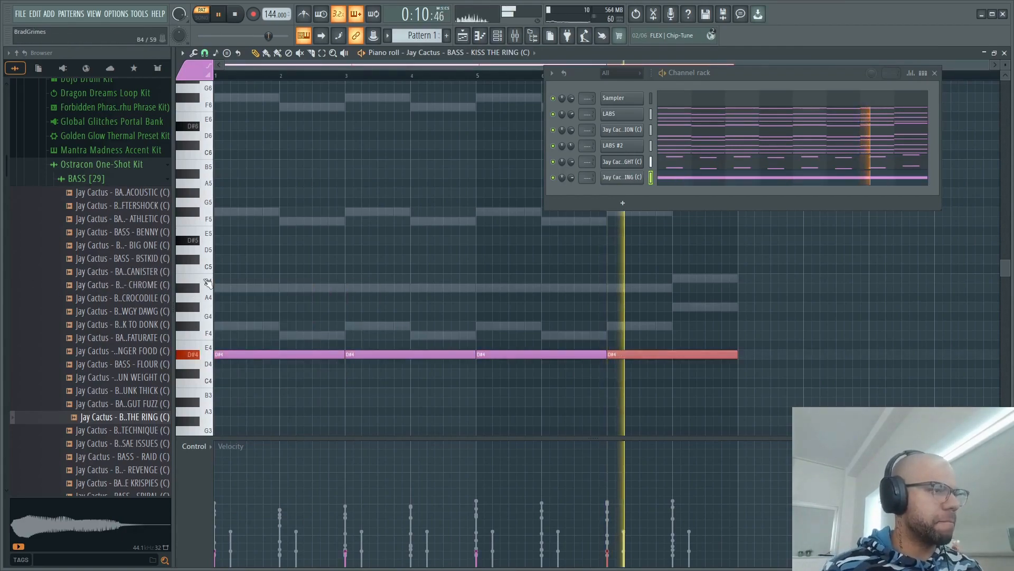
pyautogui.hotkey('ctrl', 'a')
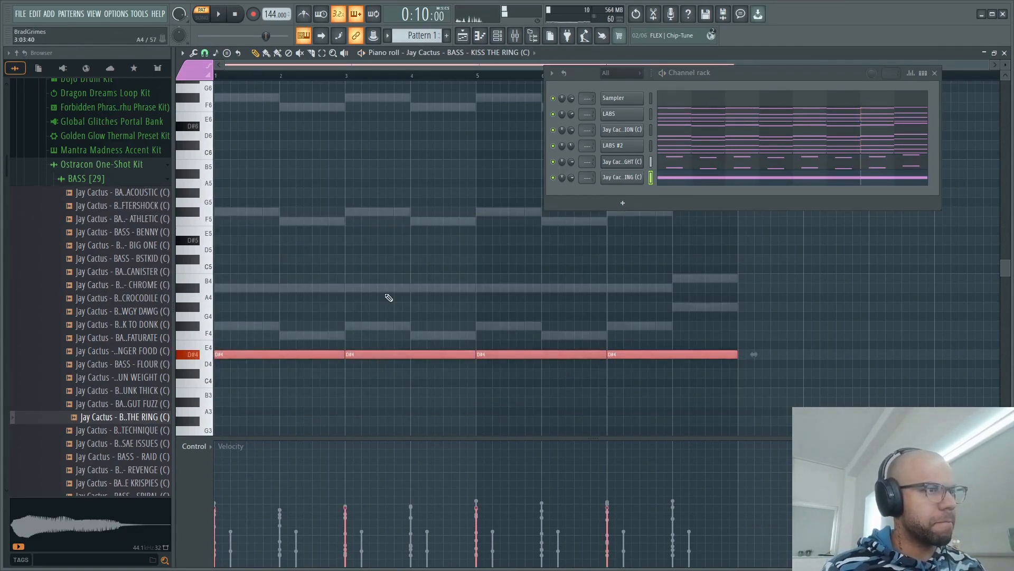
pyautogui.press('space')
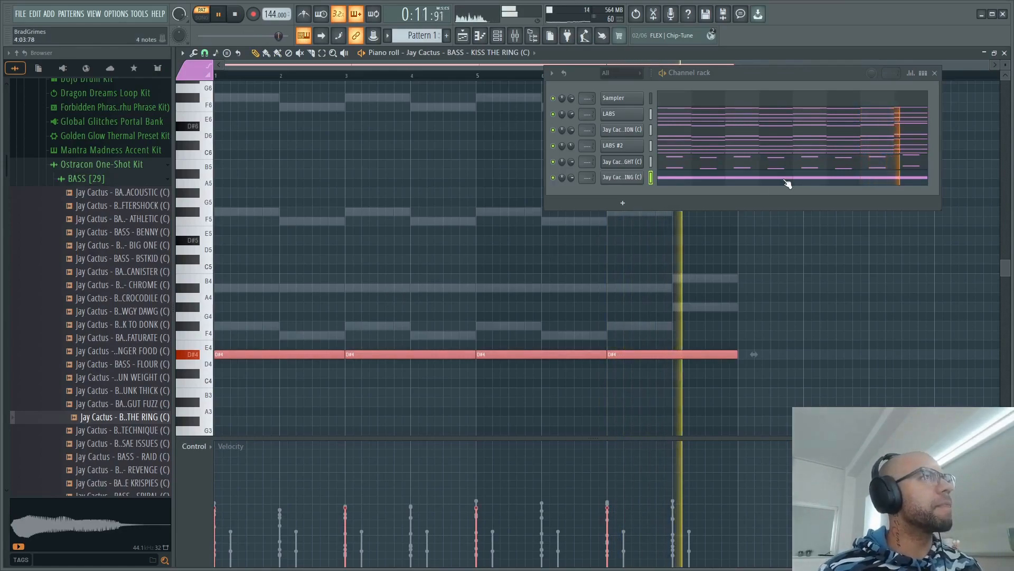
pyautogui.press('space')
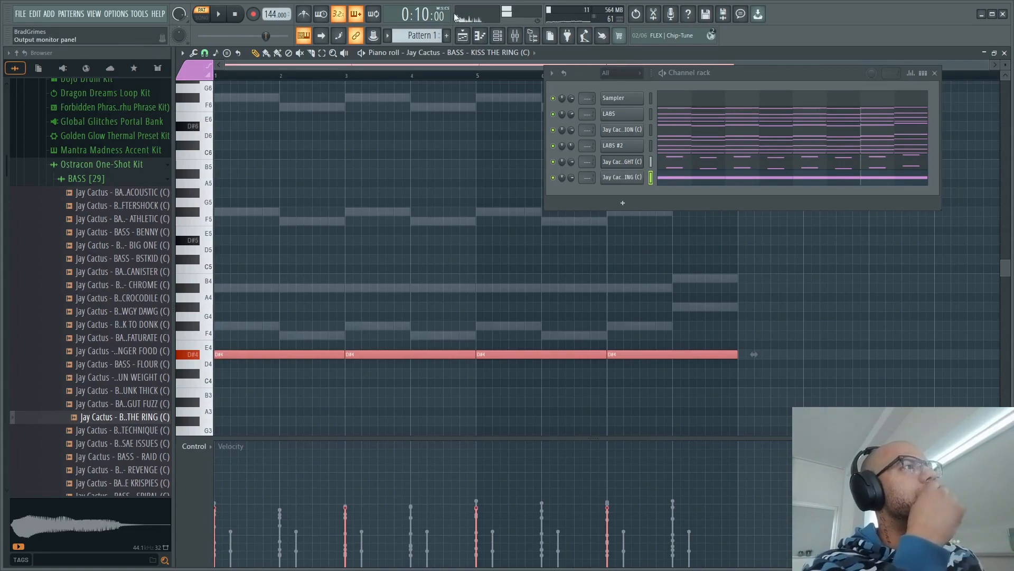
# - Enable the volume envelope of the KISS THE RING channel with a hold stage and 0% sustain, and close its settings
pyautogui.click(624, 178)
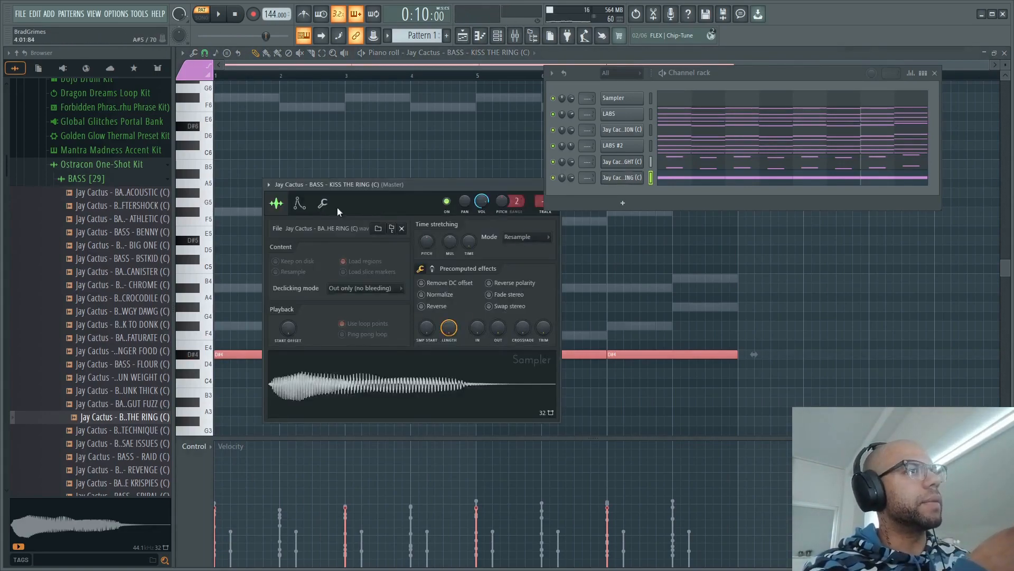
pyautogui.click(299, 203)
pyautogui.moveTo(314, 309); pyautogui.dragTo(338, 317)
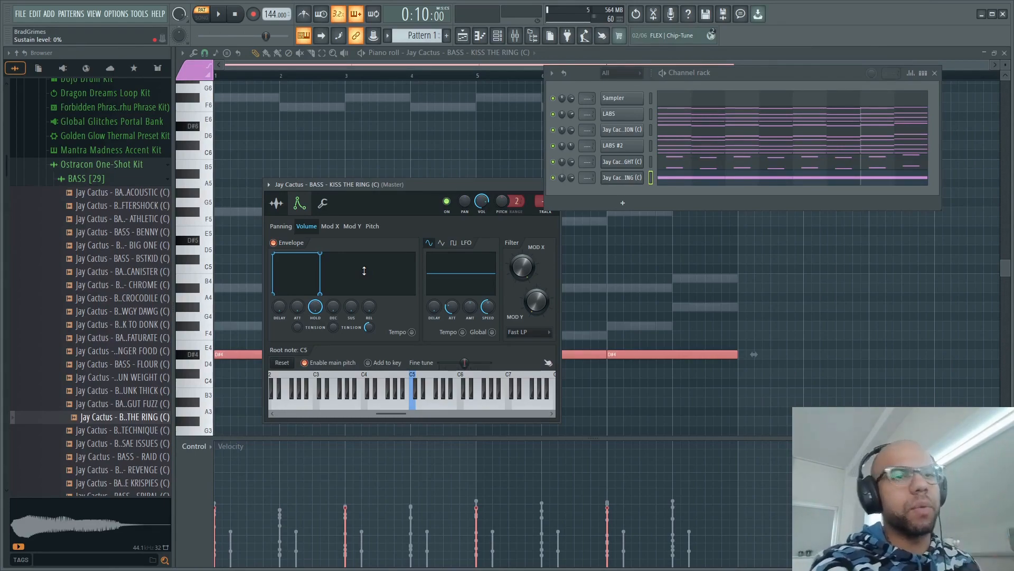
pyautogui.moveTo(405, 188); pyautogui.dragTo(315, 189)
pyautogui.click(433, 185)
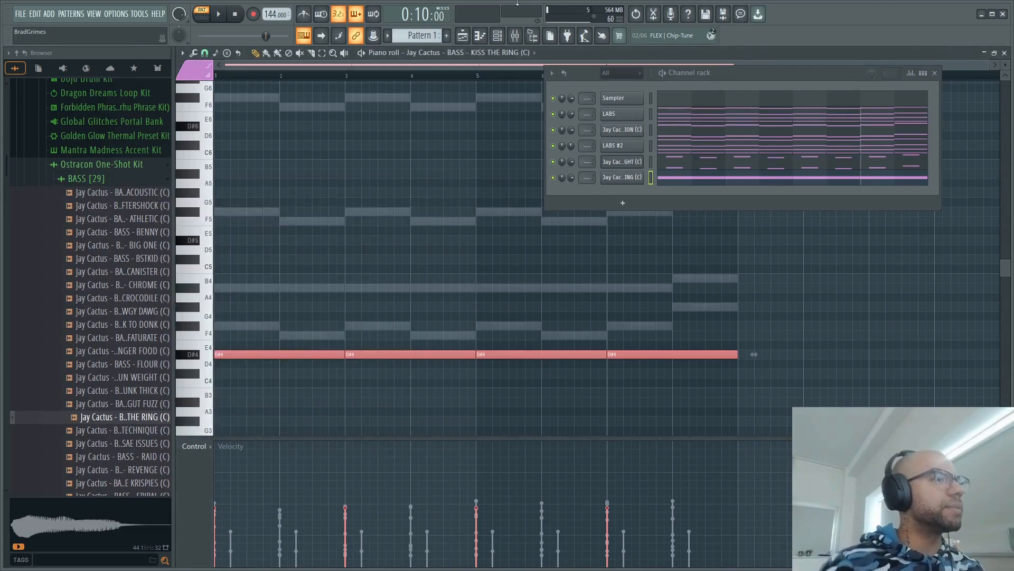
# - Play the pattern from the start to check the bass with the other layers
pyautogui.moveTo(303, 75); pyautogui.dragTo(106, 85)
pyautogui.press('space')
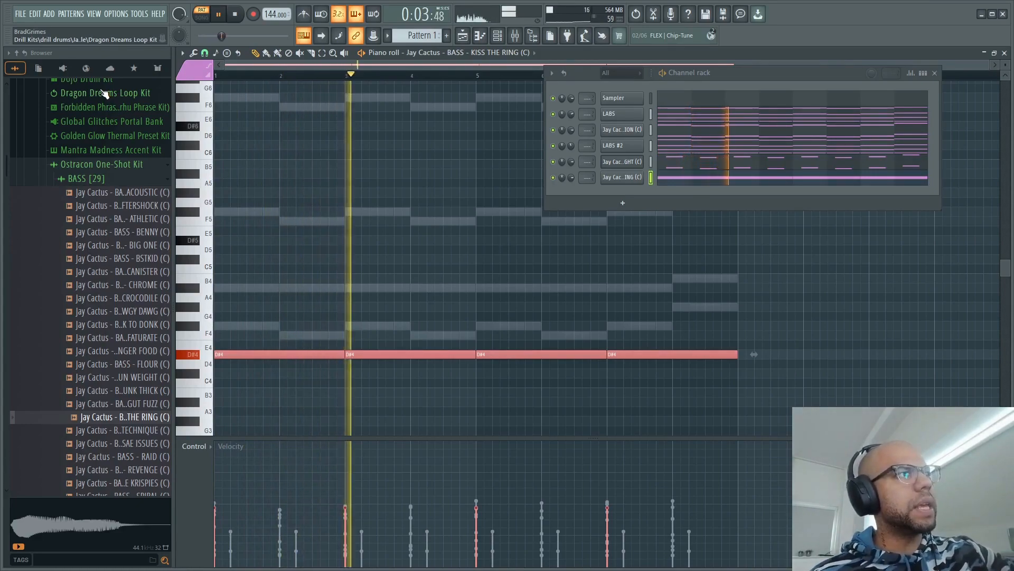
pyautogui.press('space')
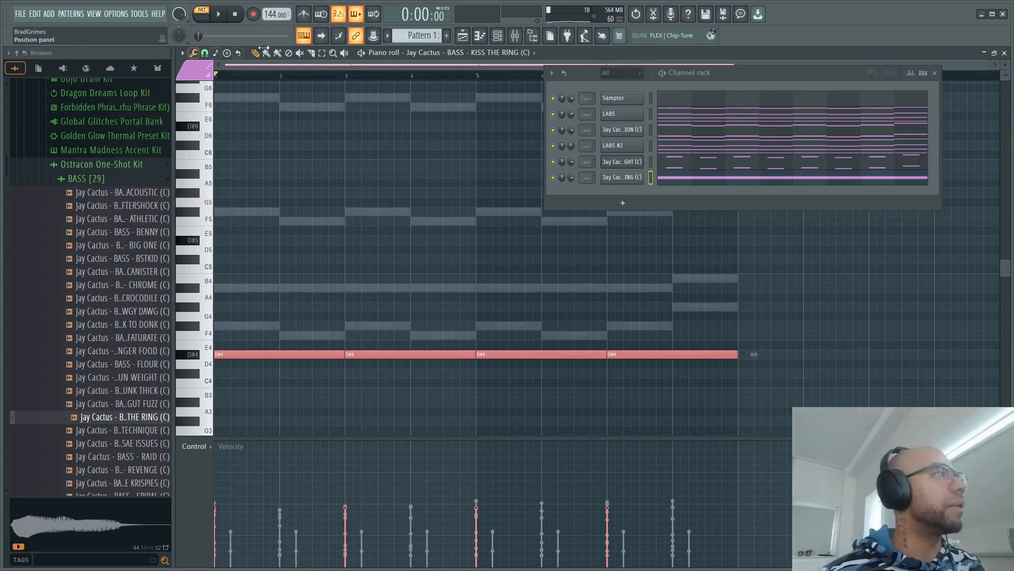
# - Add Fruity Parametric EQ 2 to the Master track's first effect slot and play the pattern to examine its frequency spectrum
pyautogui.click(515, 35)
pyautogui.click(935, 73)
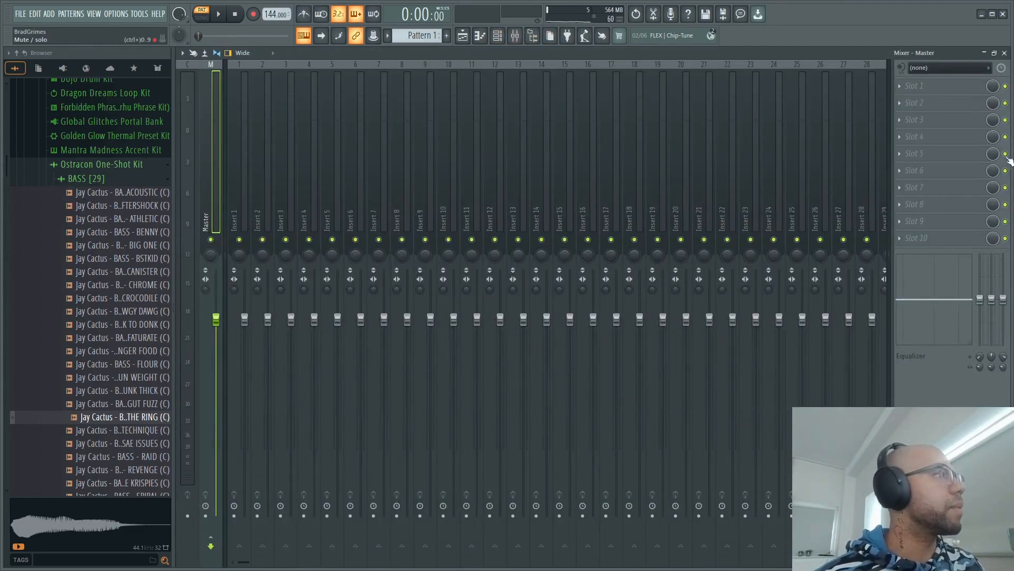
pyautogui.click(946, 86)
pyautogui.click(793, 396)
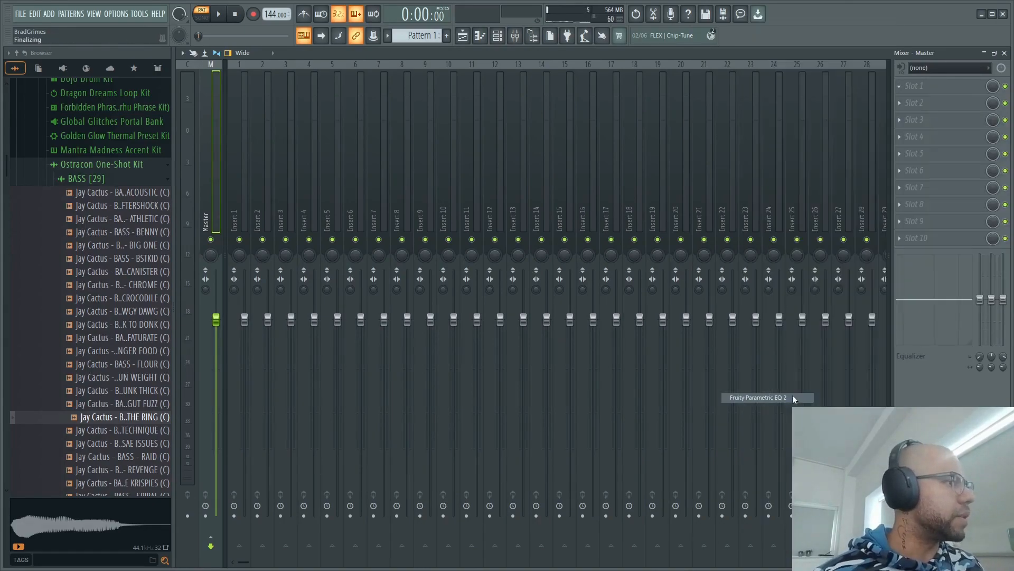
pyautogui.press('space')
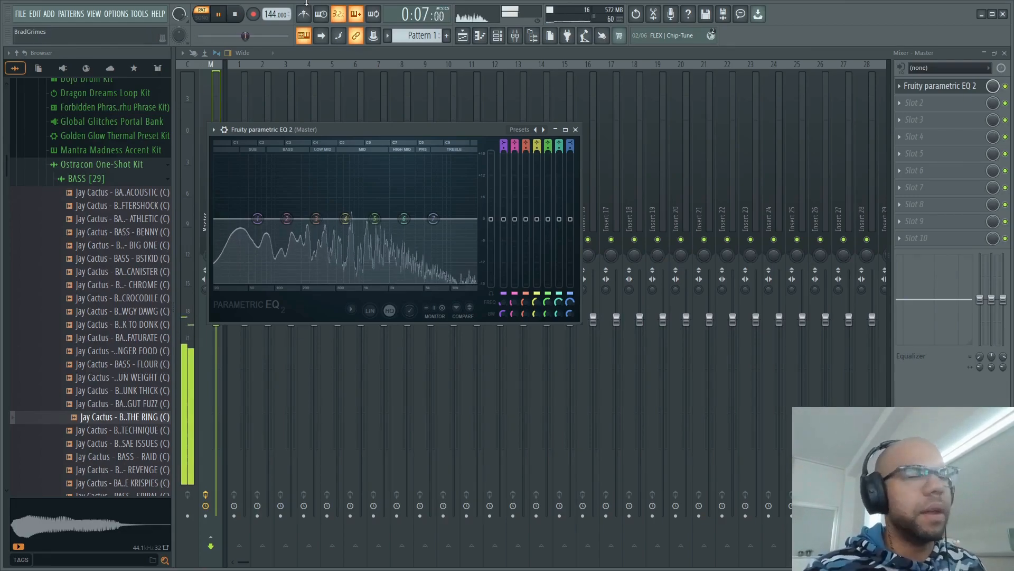
pyautogui.press('space')
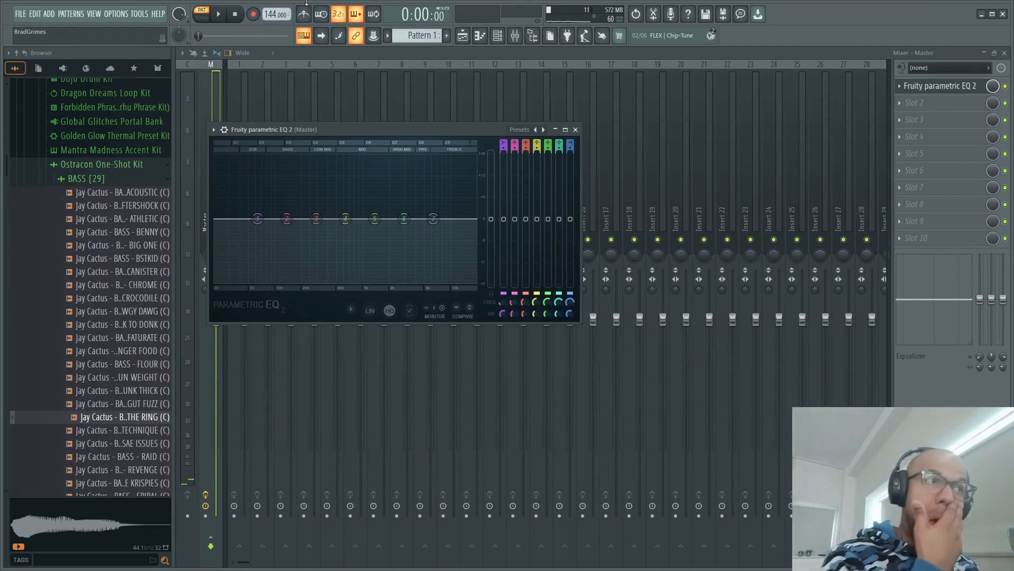
# - Split Pattern 1 by channel and place the five resulting patterns on playlist Tracks 1 to 5, starting at bar 1
pyautogui.click(498, 37)
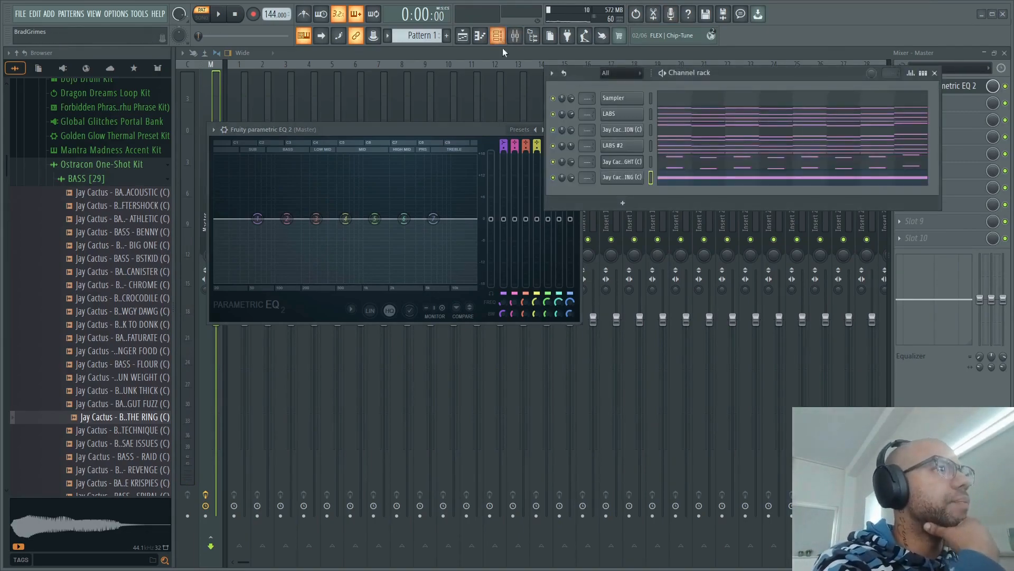
pyautogui.click(462, 35)
pyautogui.rightClick(219, 91)
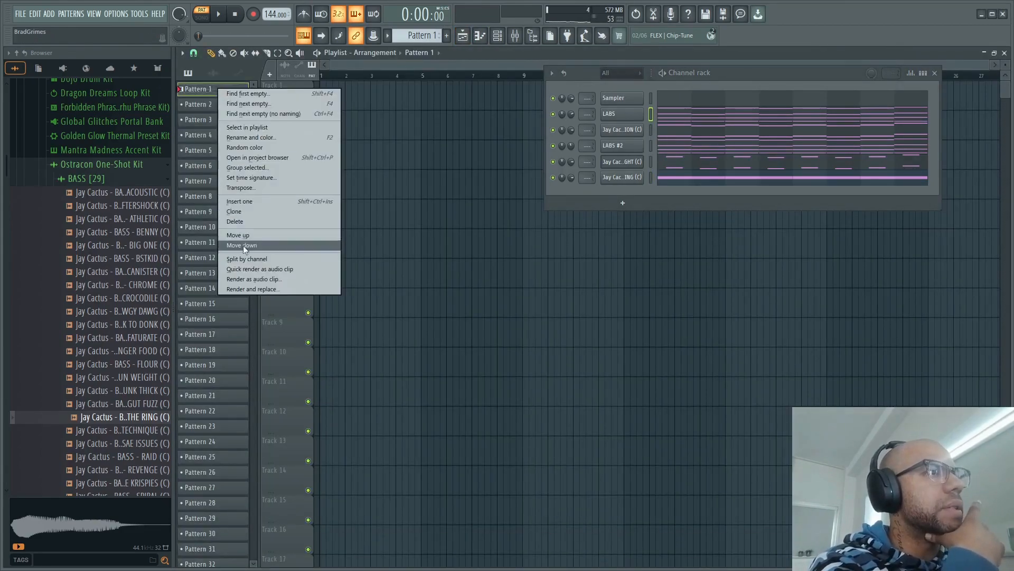
pyautogui.click(247, 259)
pyautogui.keyDown('shift'); pyautogui.click(236, 150); pyautogui.keyUp('shift')
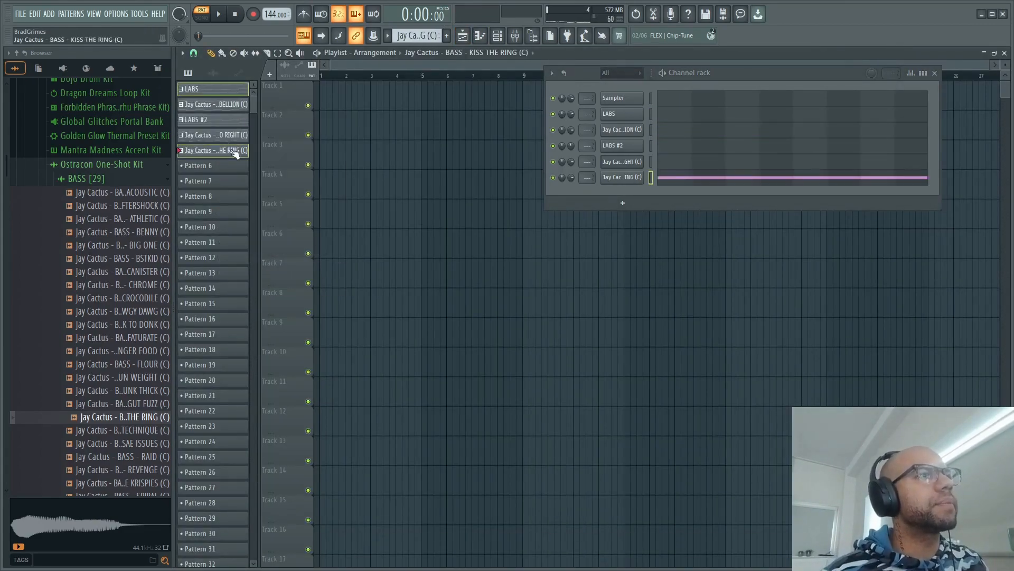
pyautogui.moveTo(233, 143); pyautogui.dragTo(322, 98)
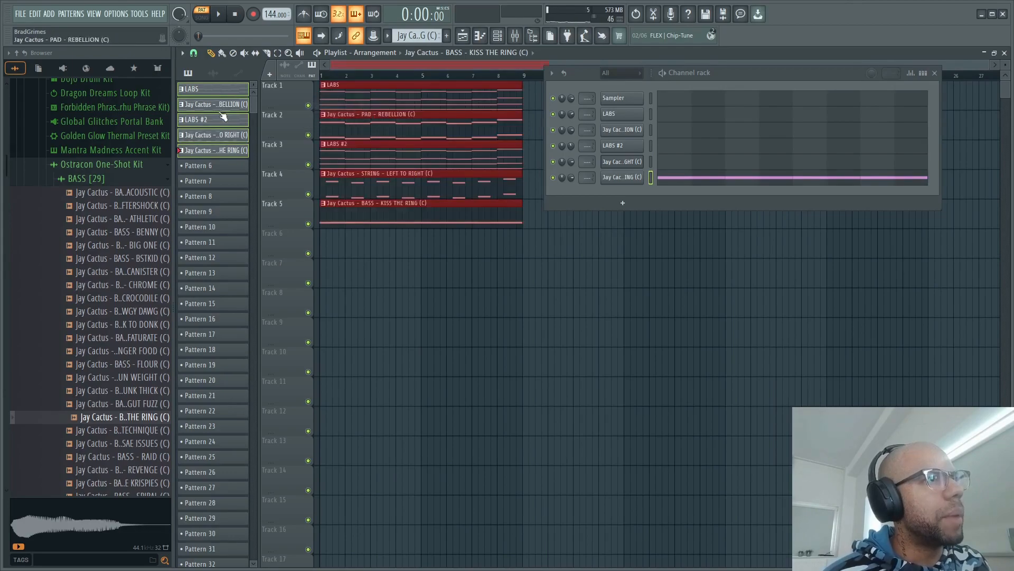
# - Render the five selected patterns and replace them with audio clips, closing the channel rack and the EQ window
pyautogui.rightClick(227, 151)
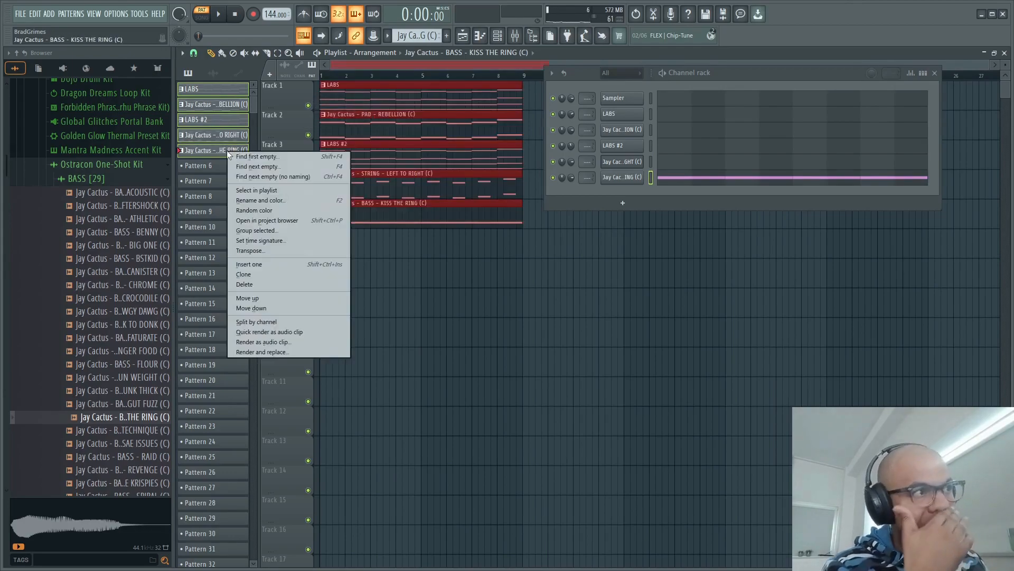
pyautogui.click(255, 352)
pyautogui.click(607, 429)
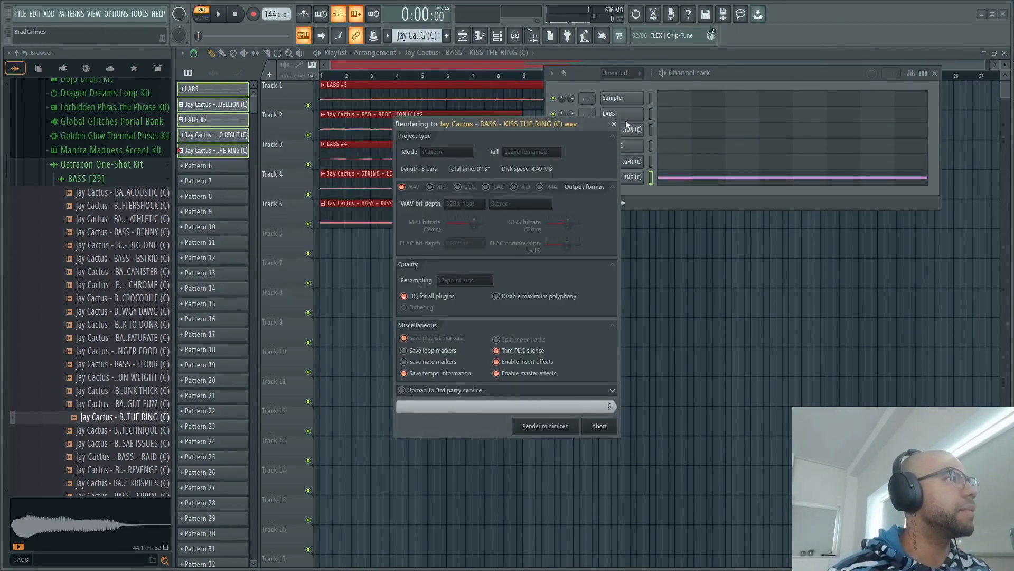
pyautogui.click(935, 73)
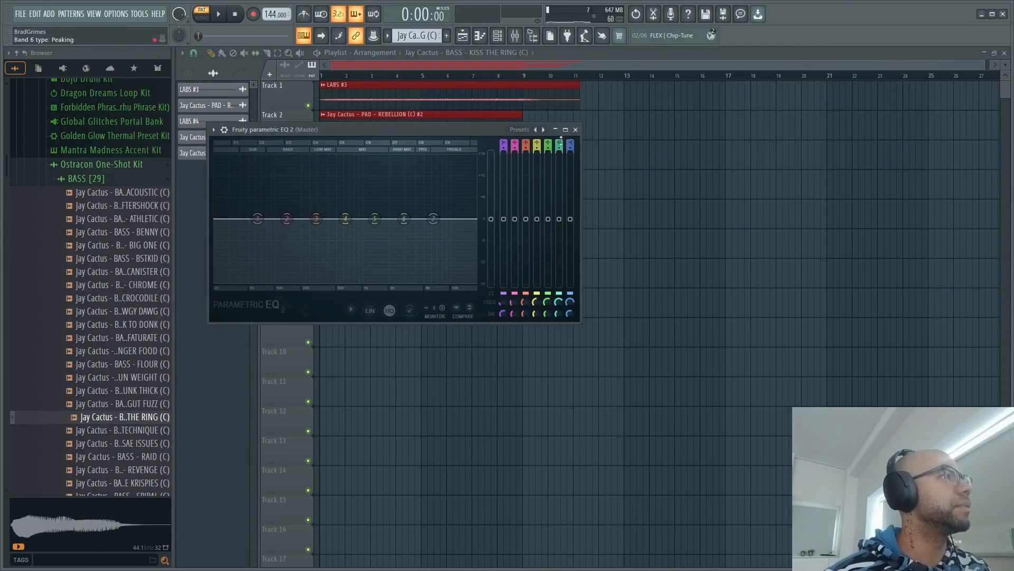
pyautogui.click(577, 130)
# - Slice the audio clips at bar 9 and delete the tails of LABS #3, LABS #4 and the LEFT TO RIGHT strings
pyautogui.click(267, 53)
pyautogui.moveTo(524, 140); pyautogui.dragTo(523, 264)
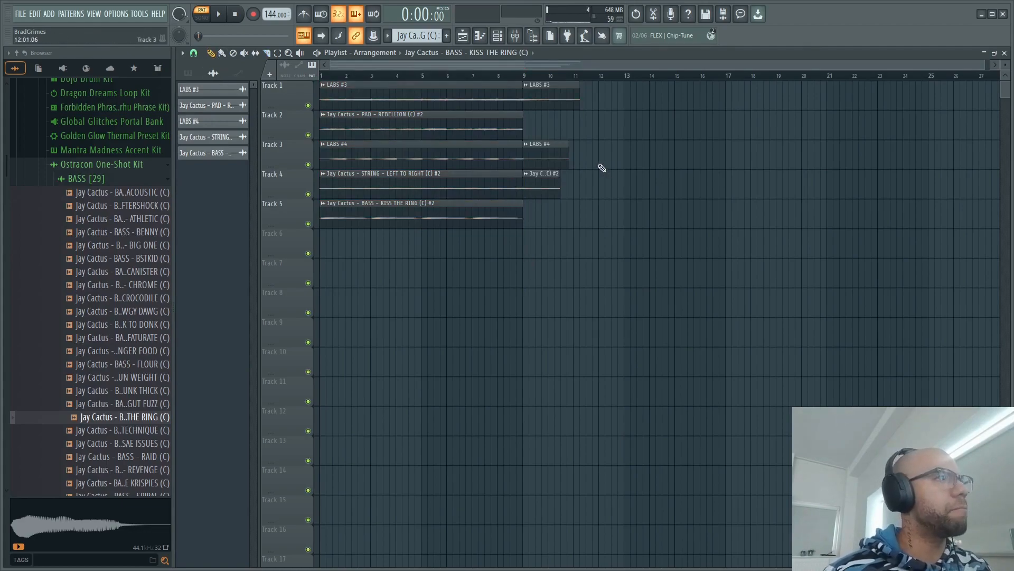
pyautogui.scroll(2, 600, 164)
pyautogui.rightClick(479, 101)
pyautogui.rightClick(477, 158)
pyautogui.rightClick(476, 185)
# - Remove the leftover sliver of the KISS THE RING bass clip that extends past bar 9
pyautogui.scroll(2, 465, 202)
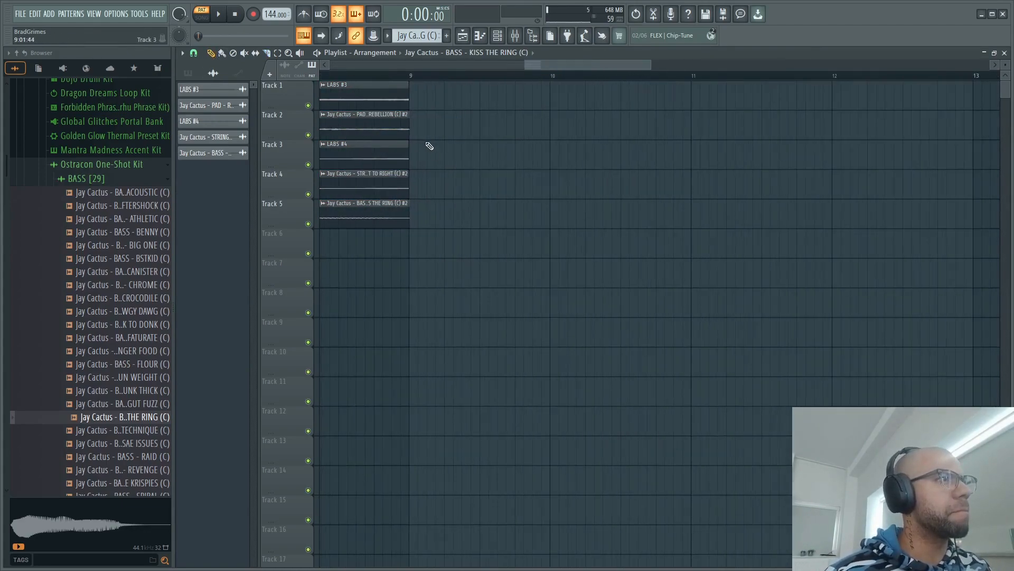
pyautogui.scroll(2, 406, 132)
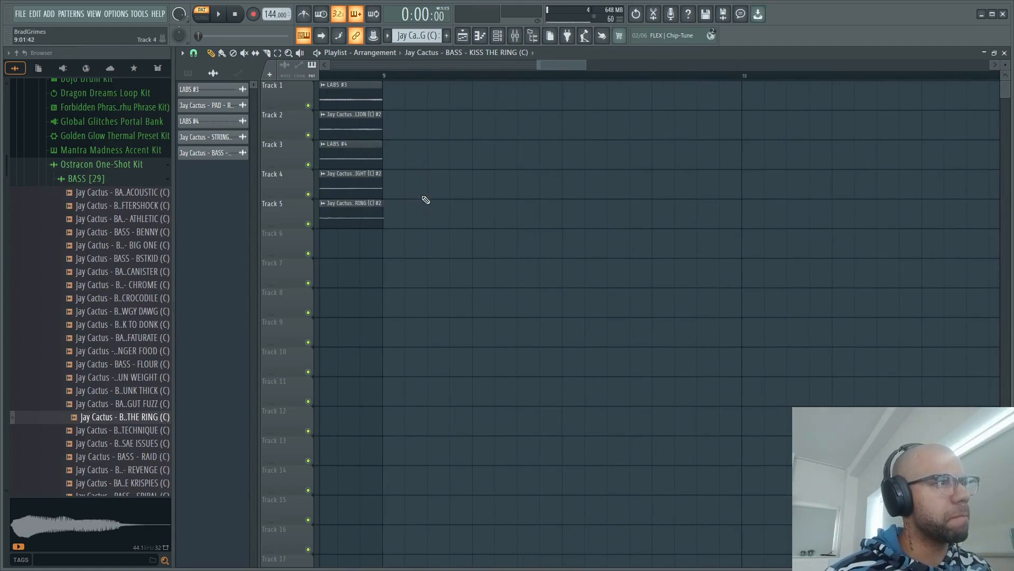
pyautogui.scroll(3, 426, 200)
pyautogui.moveTo(545, 66); pyautogui.dragTo(542, 67)
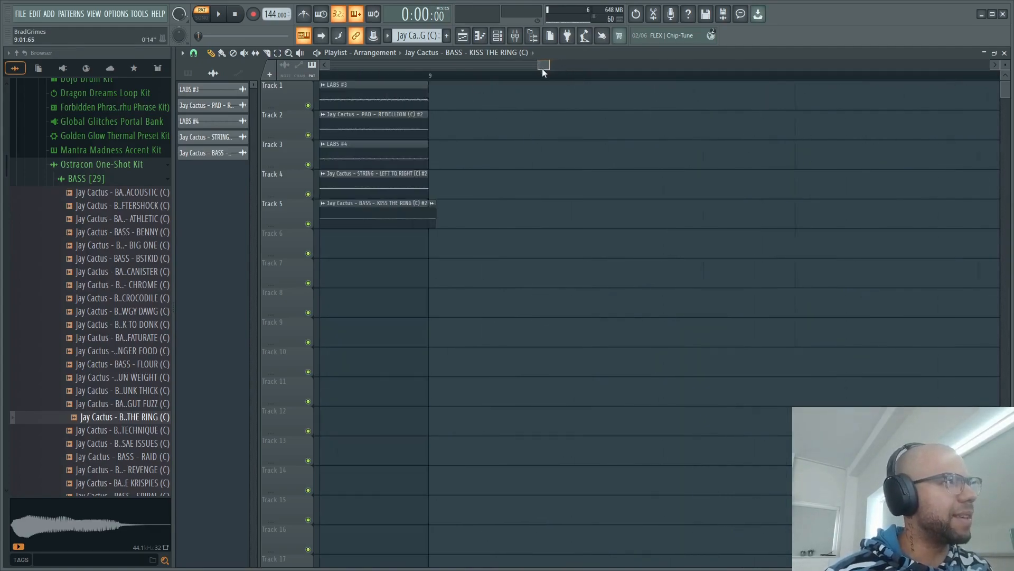
pyautogui.rightClick(542, 213)
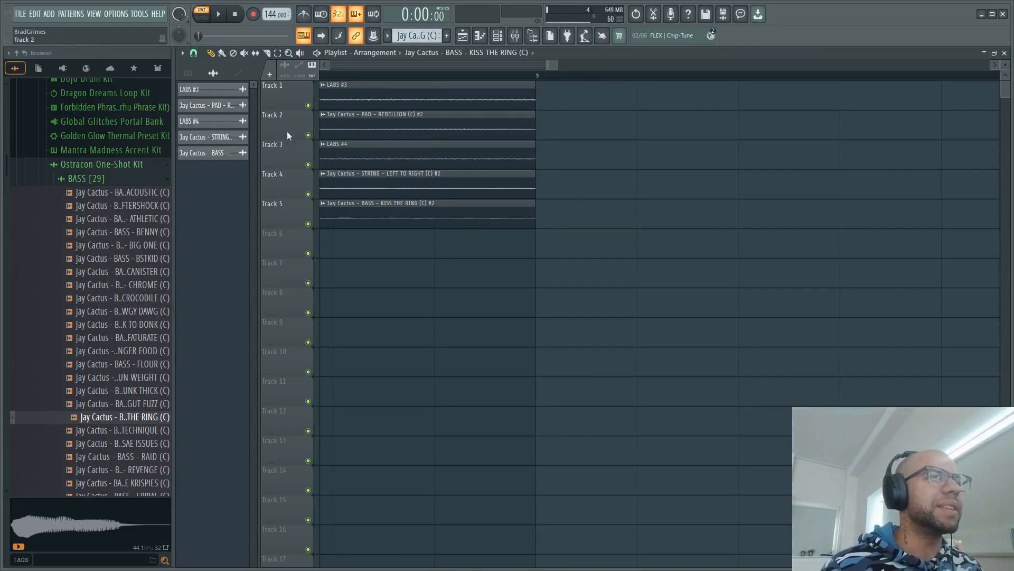
pyautogui.scroll(-1, 523, 274)
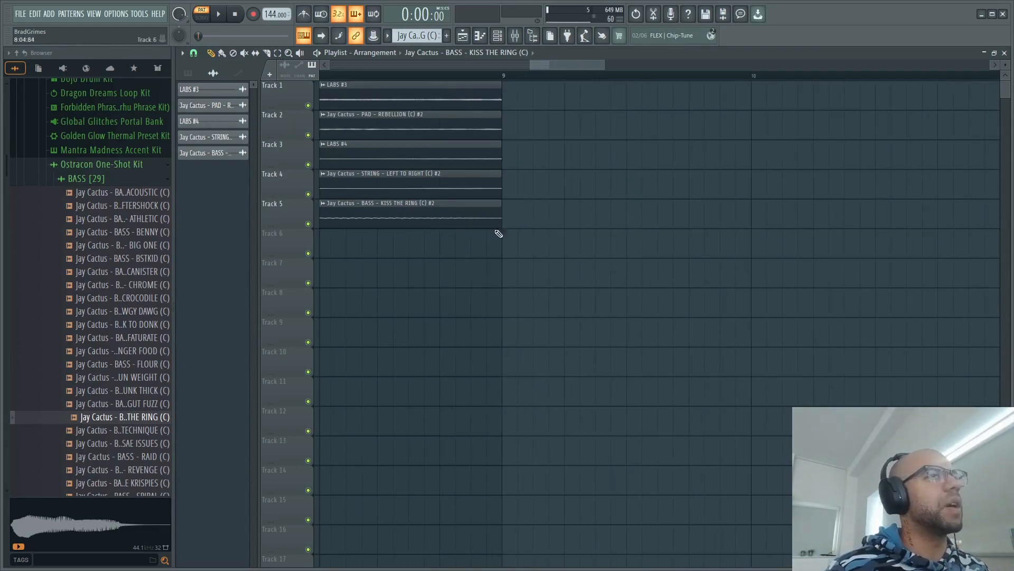
# - Select the five audio clips and route their channels to consecutive mixer tracks starting from Insert 1
pyautogui.click(214, 90)
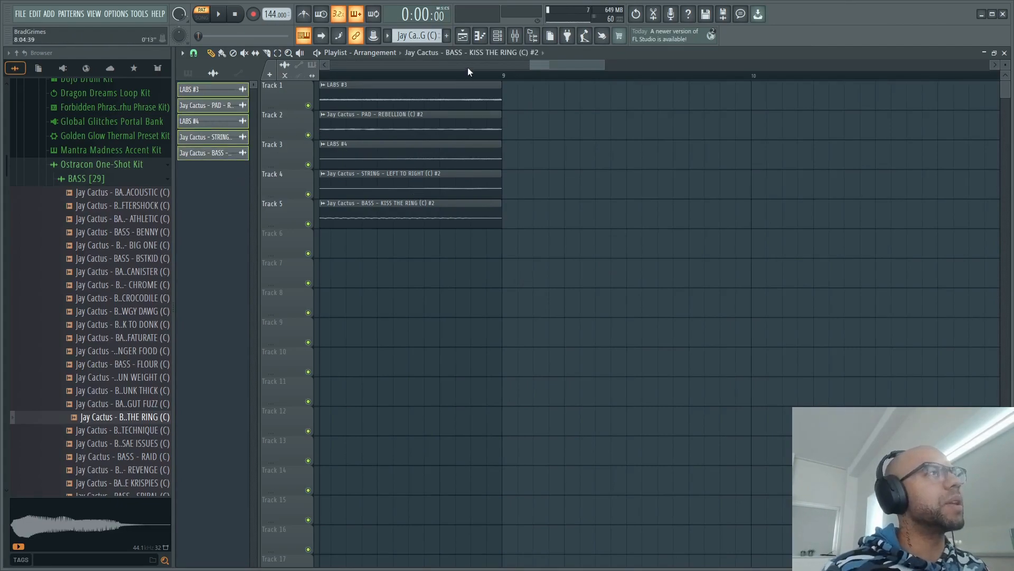
pyautogui.click(515, 36)
pyautogui.rightClick(235, 200)
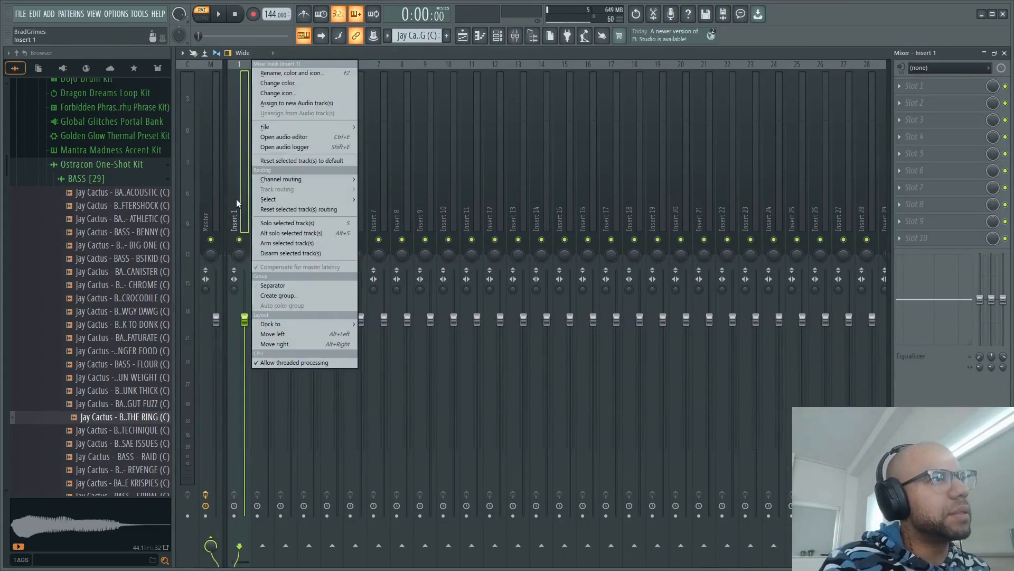
pyautogui.moveTo(309, 181)
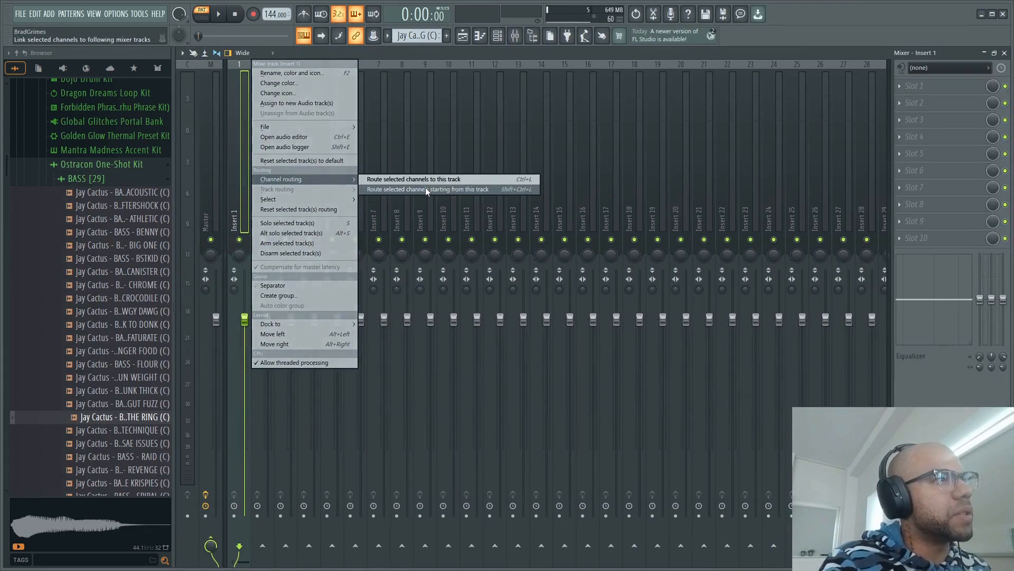
pyautogui.click(425, 188)
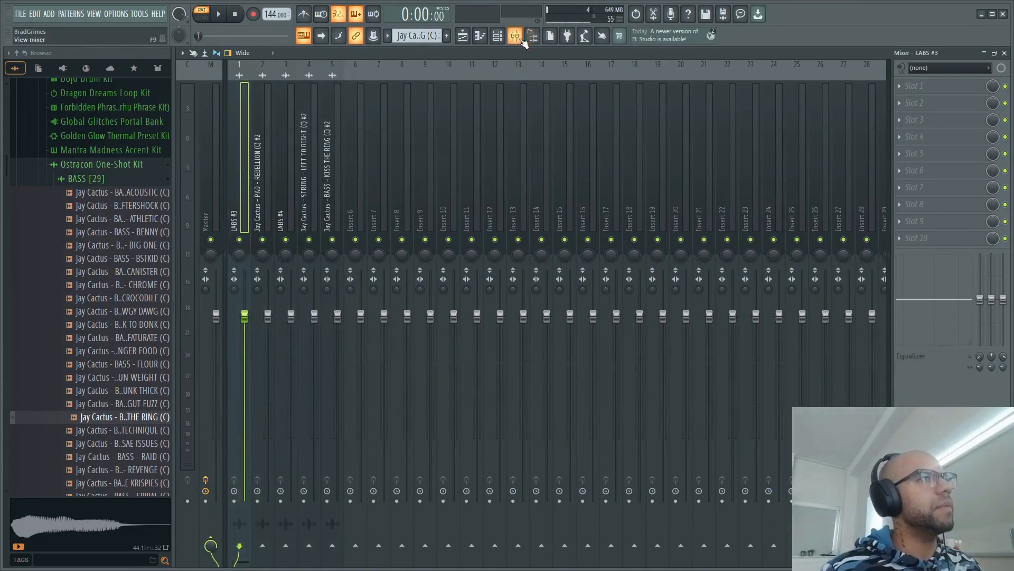
pyautogui.click(533, 36)
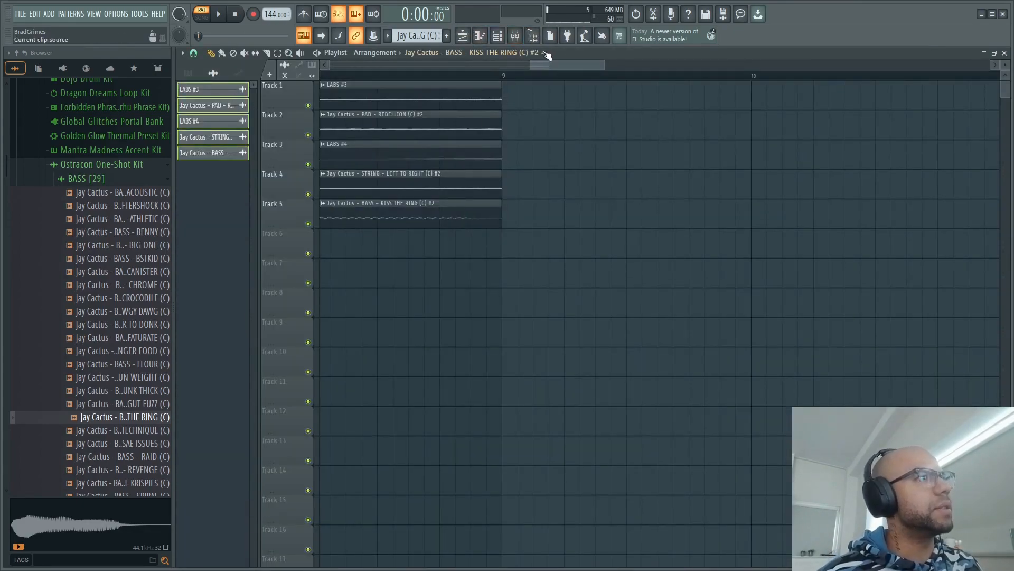
# - Select all five audio channels in the channel rack and route them again to consecutive mixer tracks starting from LABS #3
pyautogui.click(498, 35)
pyautogui.click(651, 95)
pyautogui.moveTo(652, 95); pyautogui.dragTo(656, 208)
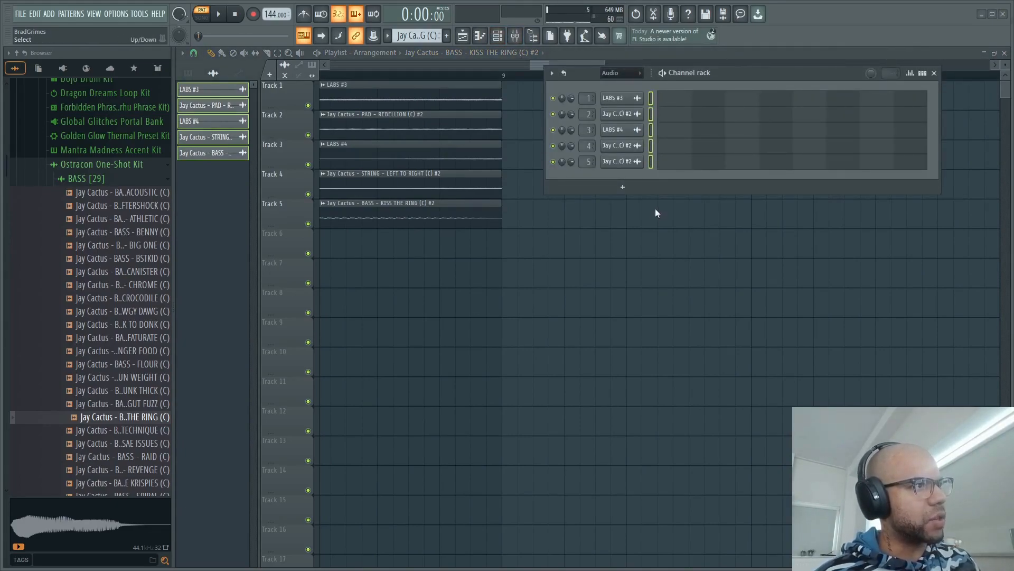
pyautogui.click(515, 36)
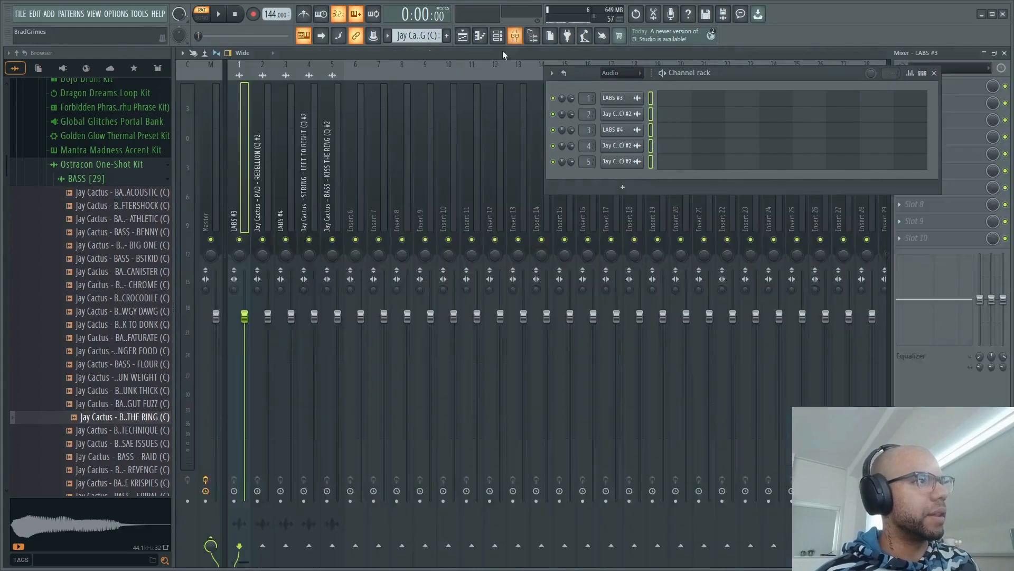
pyautogui.rightClick(239, 141)
pyautogui.moveTo(298, 179)
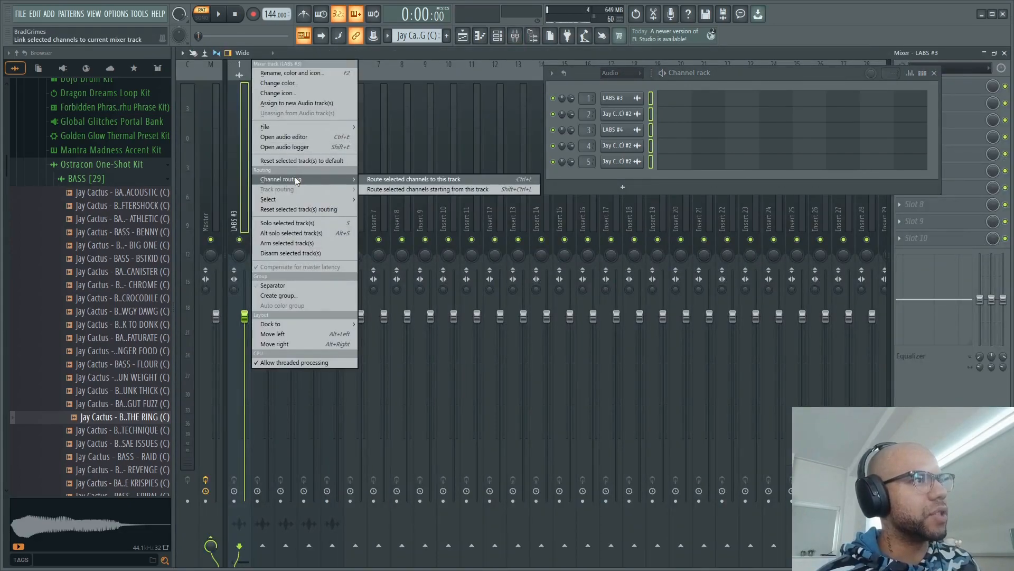
pyautogui.click(405, 188)
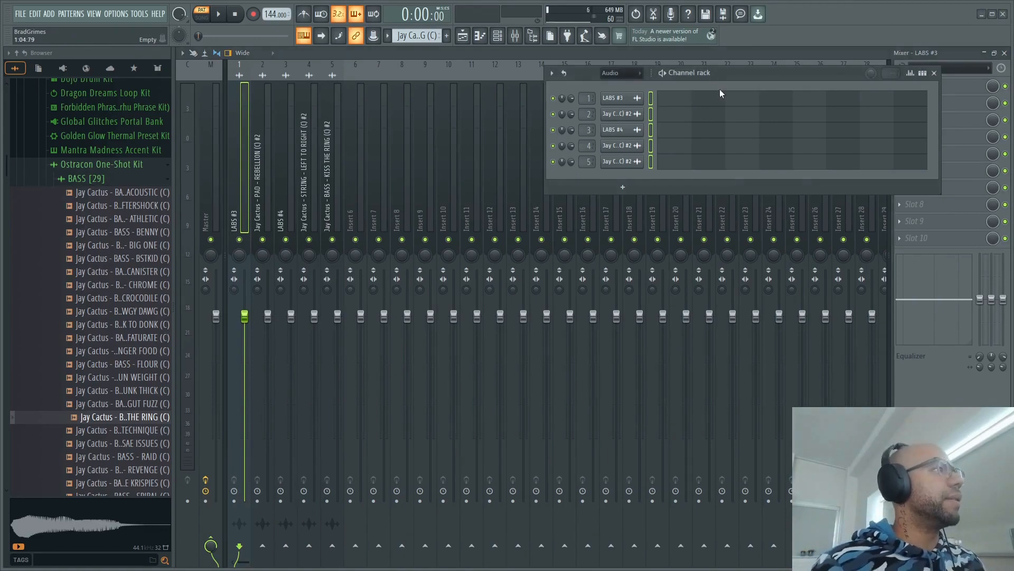
# - Solo the LABS #3 mixer track, play the arrangement in song mode and close the channel rack
pyautogui.rightClick(240, 240)
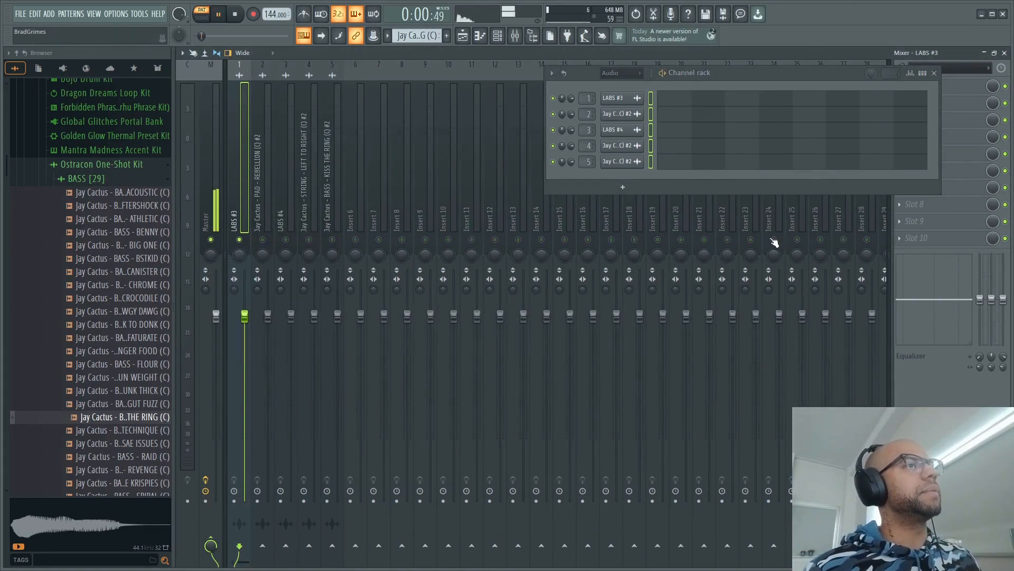
pyautogui.click(463, 37)
pyautogui.click(202, 15)
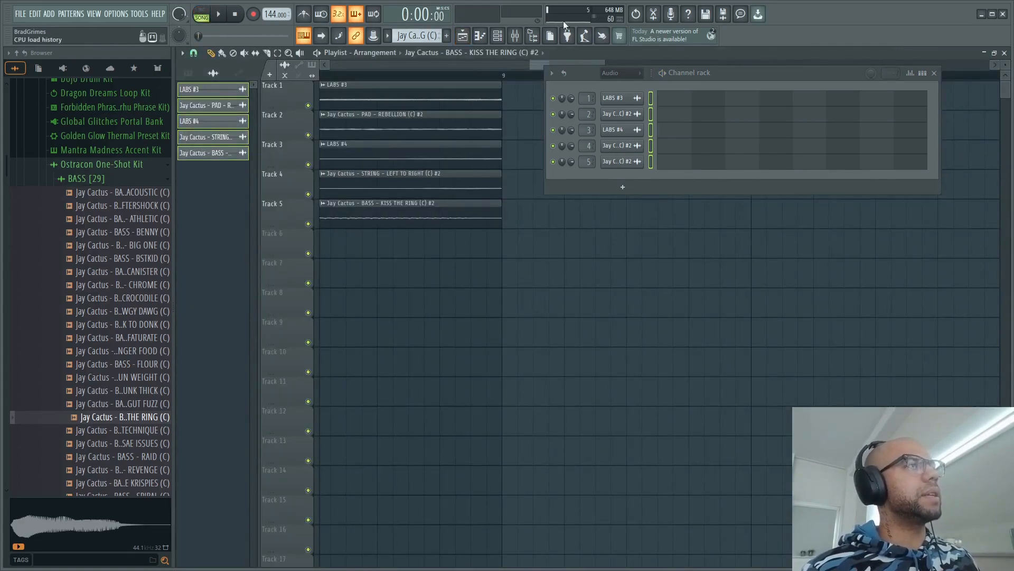
pyautogui.click(516, 37)
pyautogui.press('space')
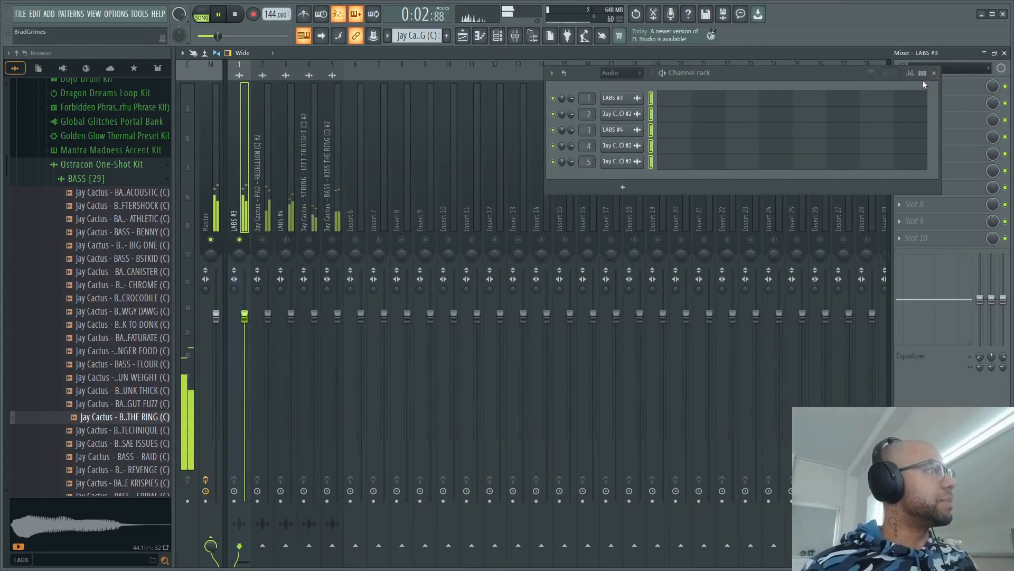
pyautogui.click(934, 73)
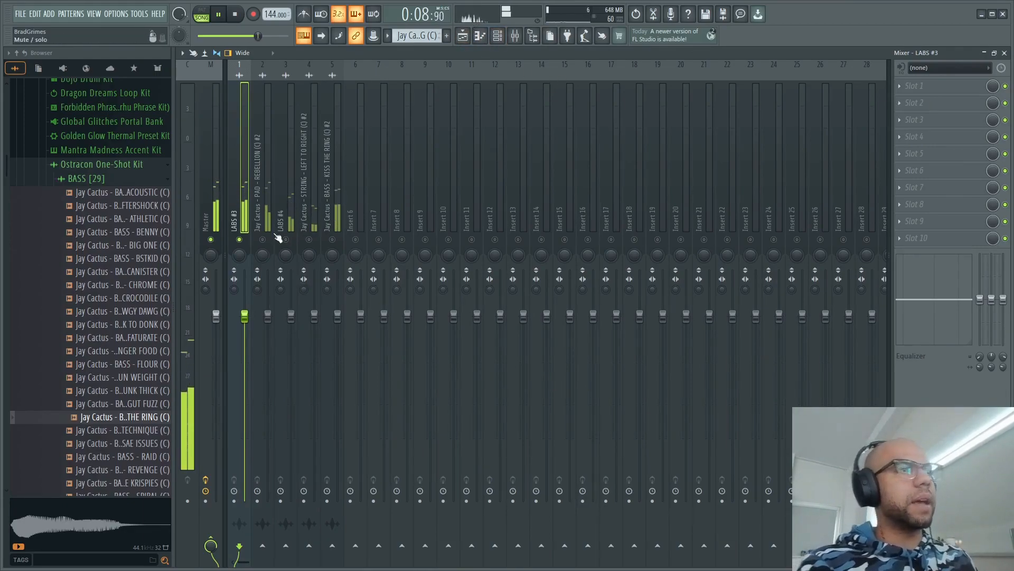
# - Widen the stereo separation of the LABS #3 and PAD - REBELLION mixer tracks, soloing the pad during playback
pyautogui.press('space')
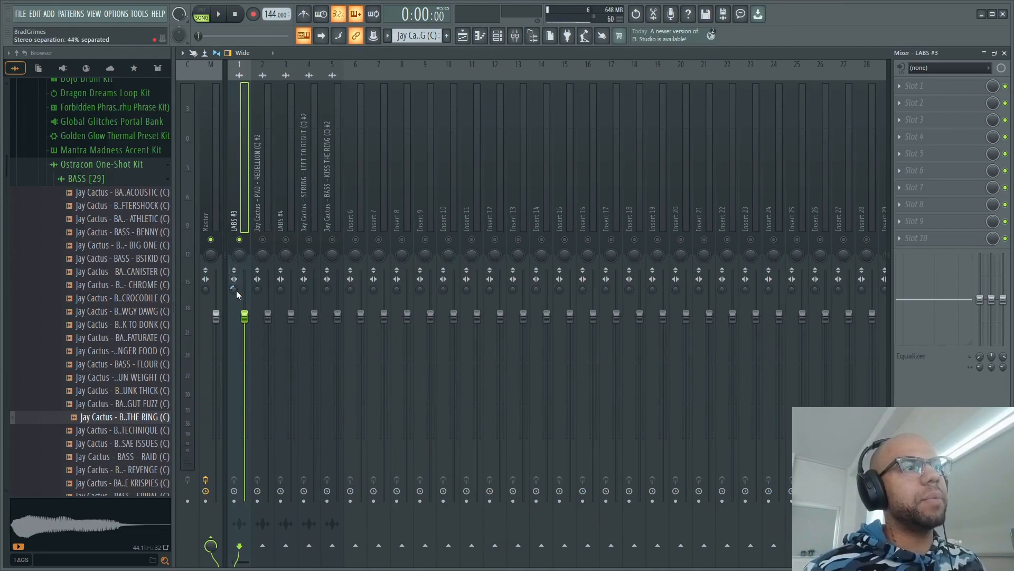
pyautogui.moveTo(244, 316); pyautogui.dragTo(244, 336)
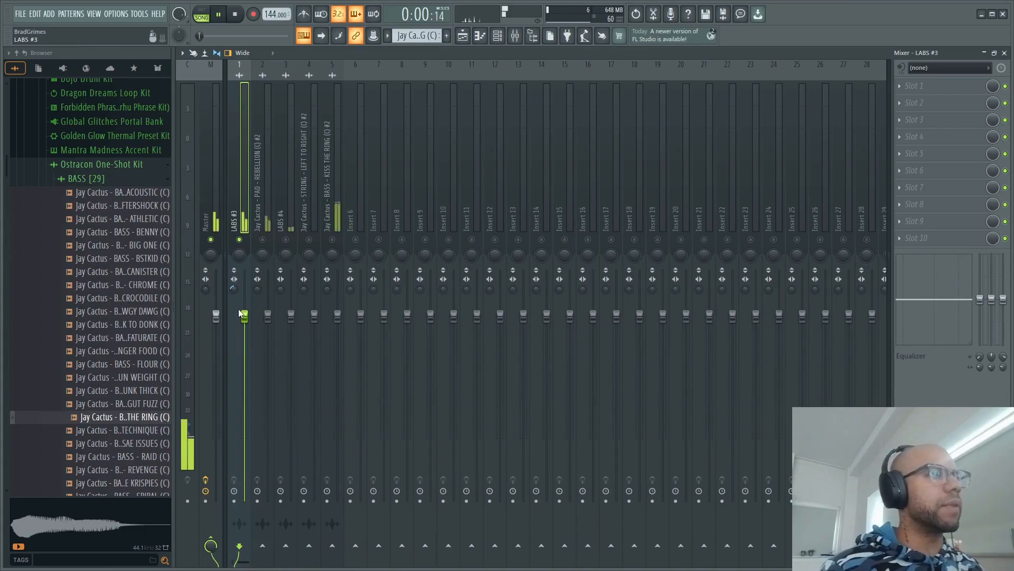
pyautogui.click(262, 240)
pyautogui.click(239, 240)
pyautogui.press('space')
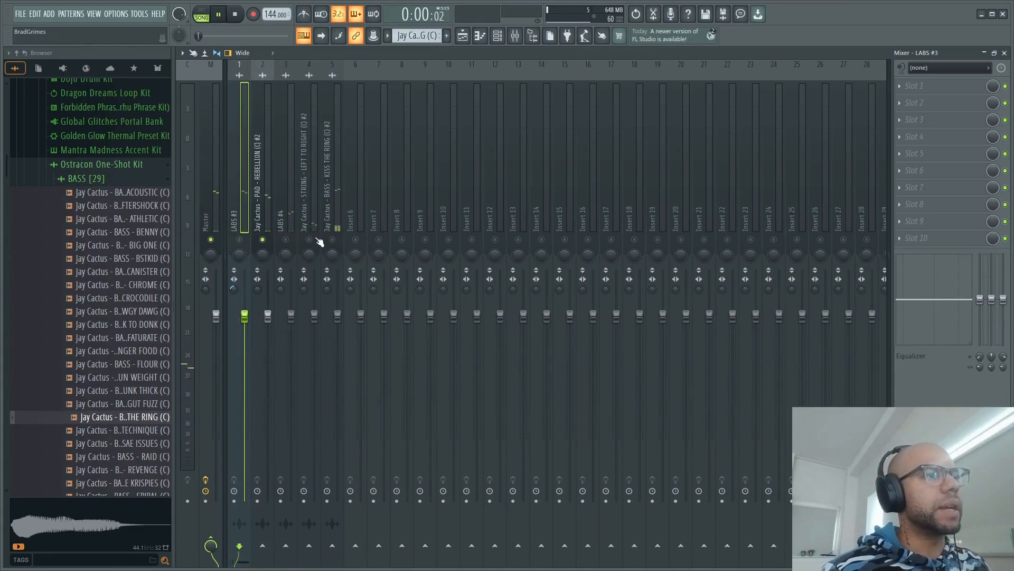
pyautogui.moveTo(259, 290); pyautogui.dragTo(258, 276)
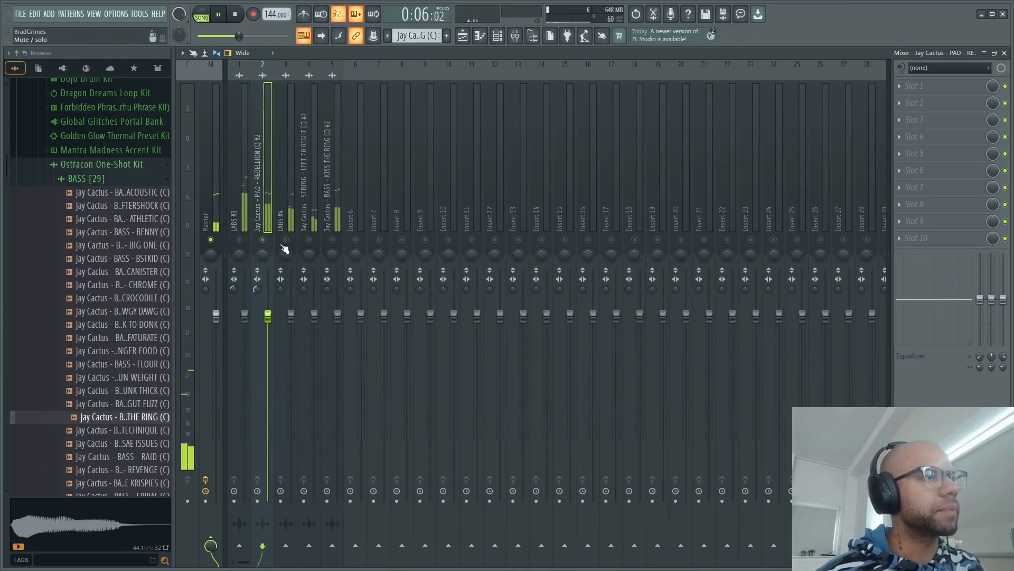
# - Pan the LABS #4 mixer track to the left and the LEFT TO RIGHT strings track to the right while listening
pyautogui.click(292, 209)
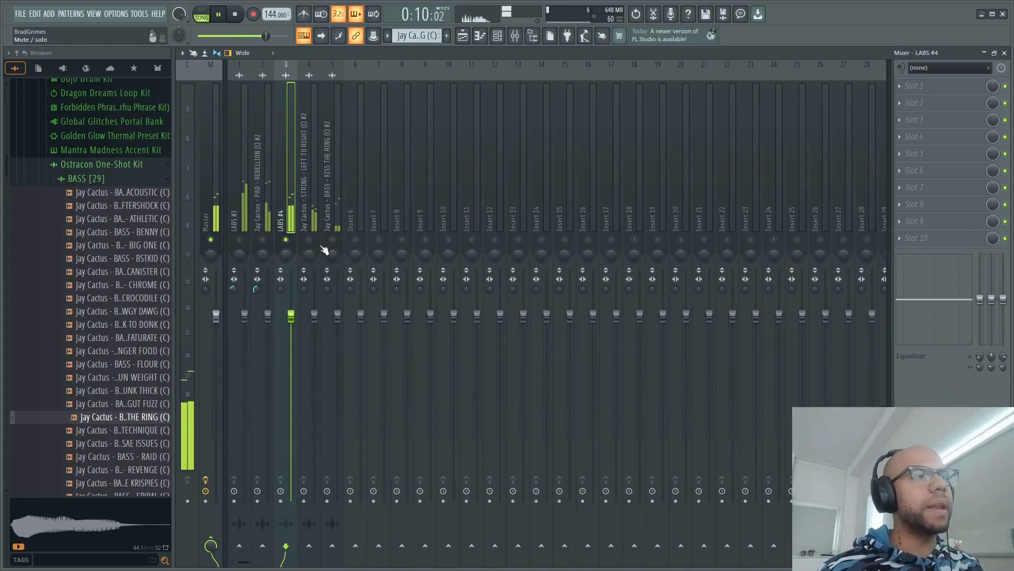
pyautogui.moveTo(282, 257); pyautogui.dragTo(283, 280)
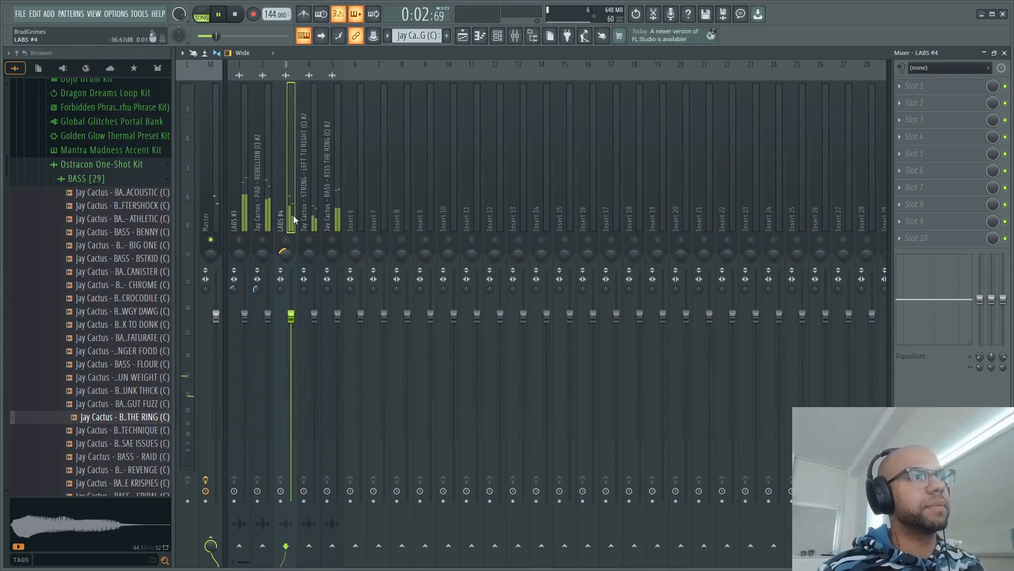
pyautogui.click(313, 211)
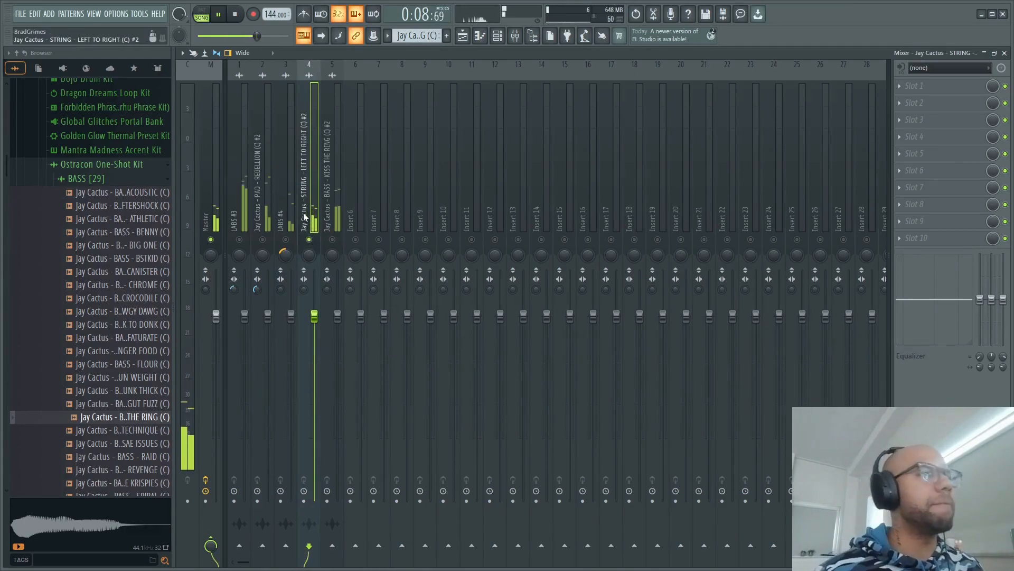
pyautogui.moveTo(309, 256); pyautogui.dragTo(305, 248)
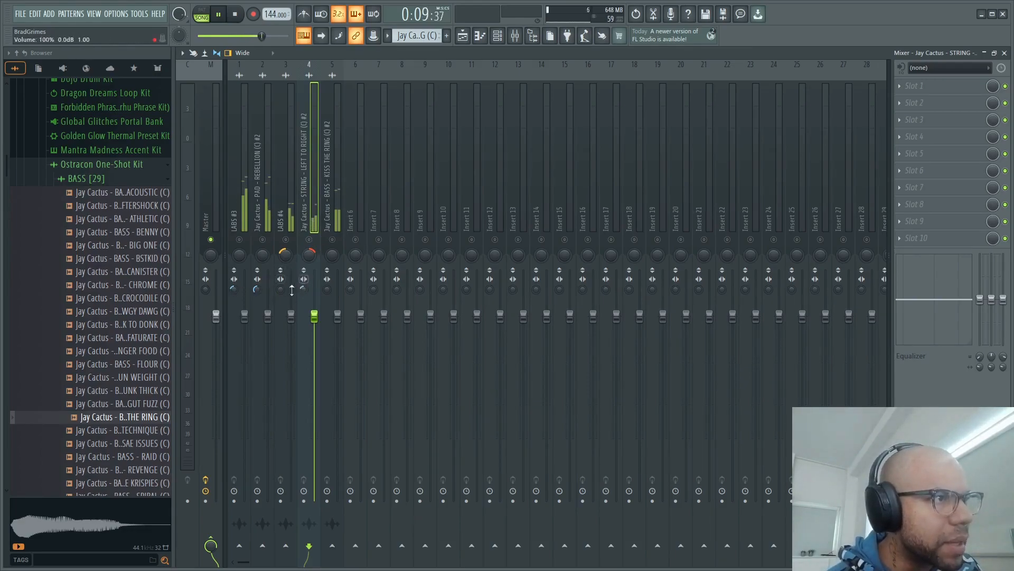
# - Adjust the stereo separation of the LABS #3, LEFT TO RIGHT strings and KISS THE RING bass tracks, auditioning them with all tracks unmuted
pyautogui.click(234, 289)
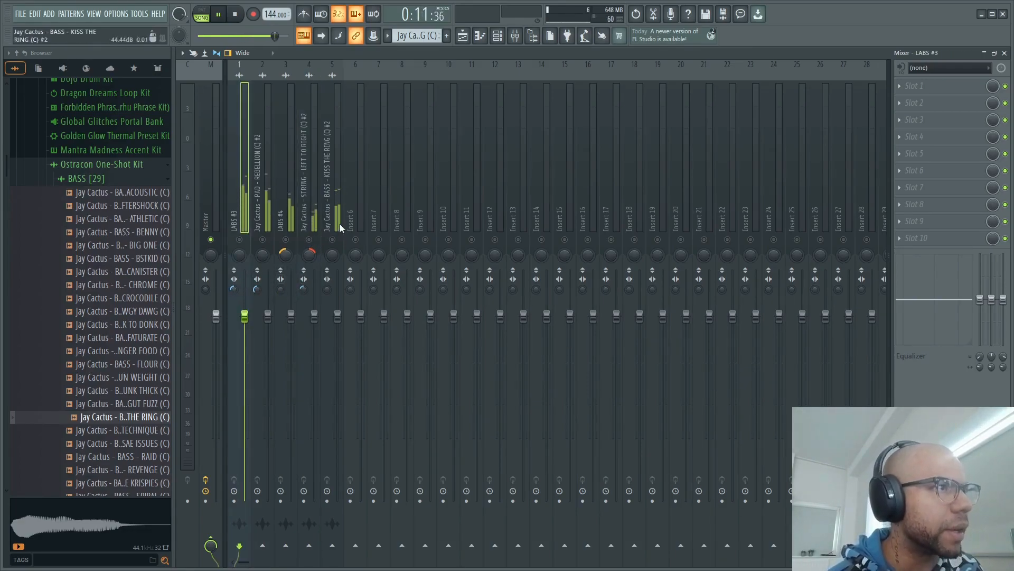
pyautogui.click(312, 209)
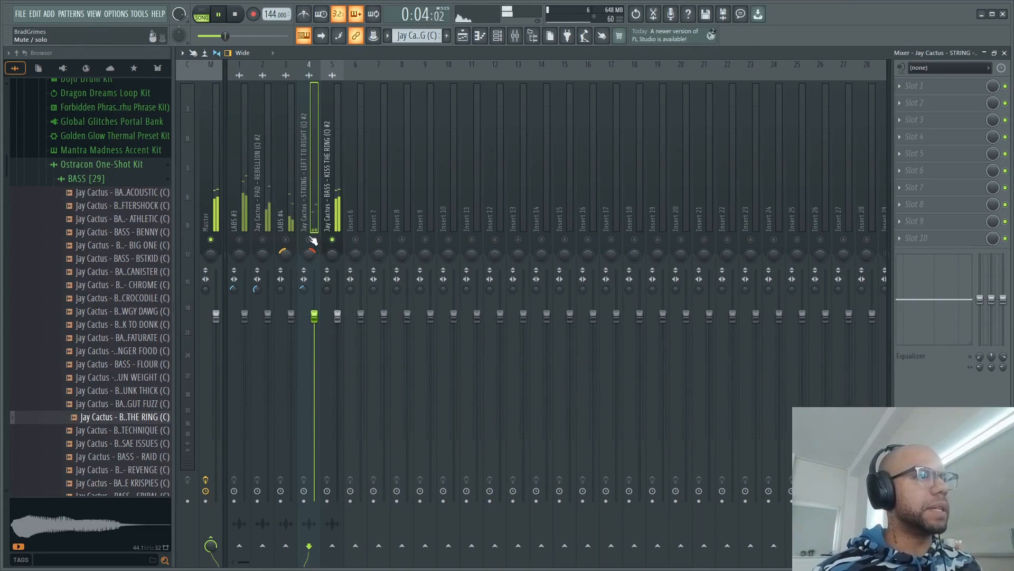
pyautogui.click(326, 290)
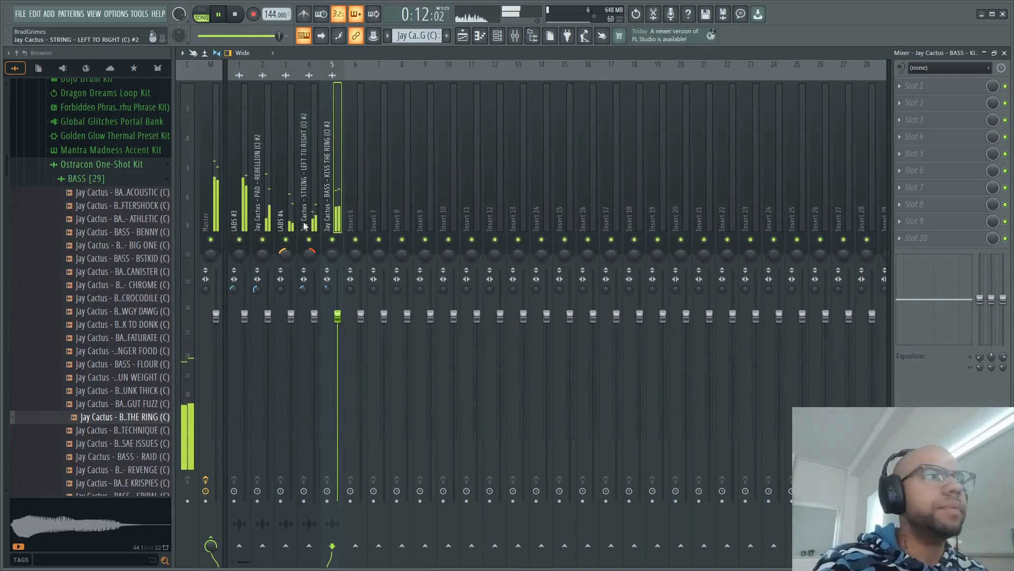
pyautogui.press('space')
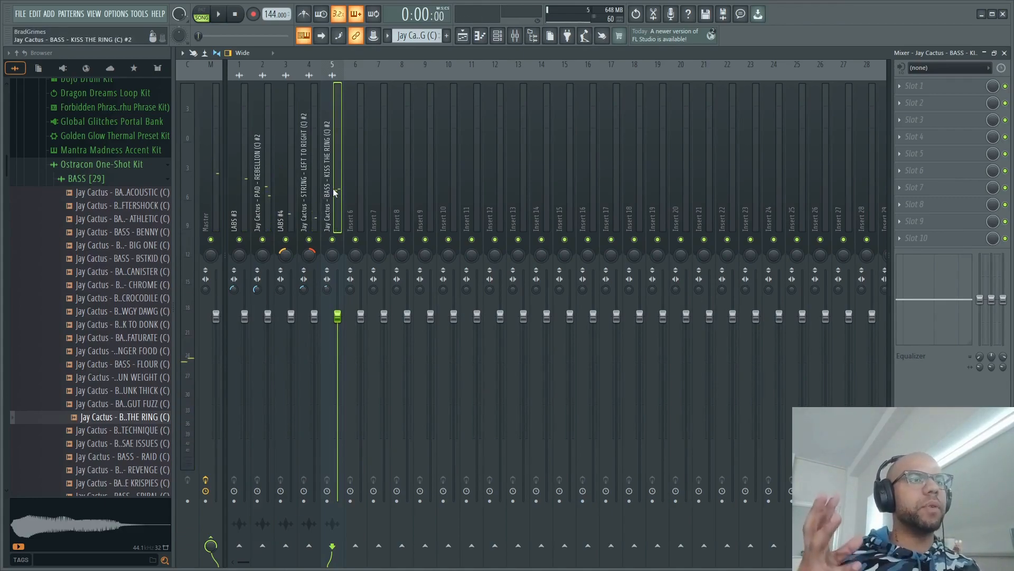
# - Route the LABS #3, REBELLION pad, LABS #4 and LEFT TO RIGHT strings tracks to Insert 6 only, leaving out the bass
pyautogui.moveTo(237, 197); pyautogui.dragTo(337, 199)
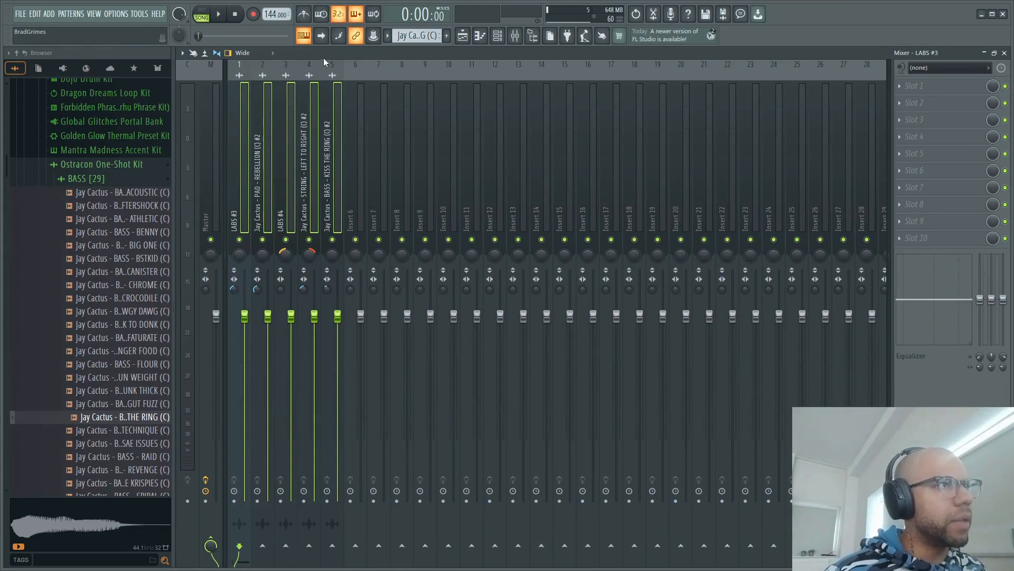
pyautogui.click(237, 119)
pyautogui.keyDown('ctrl'); pyautogui.click(266, 123); pyautogui.keyUp('ctrl')
pyautogui.moveTo(248, 129); pyautogui.dragTo(326, 141)
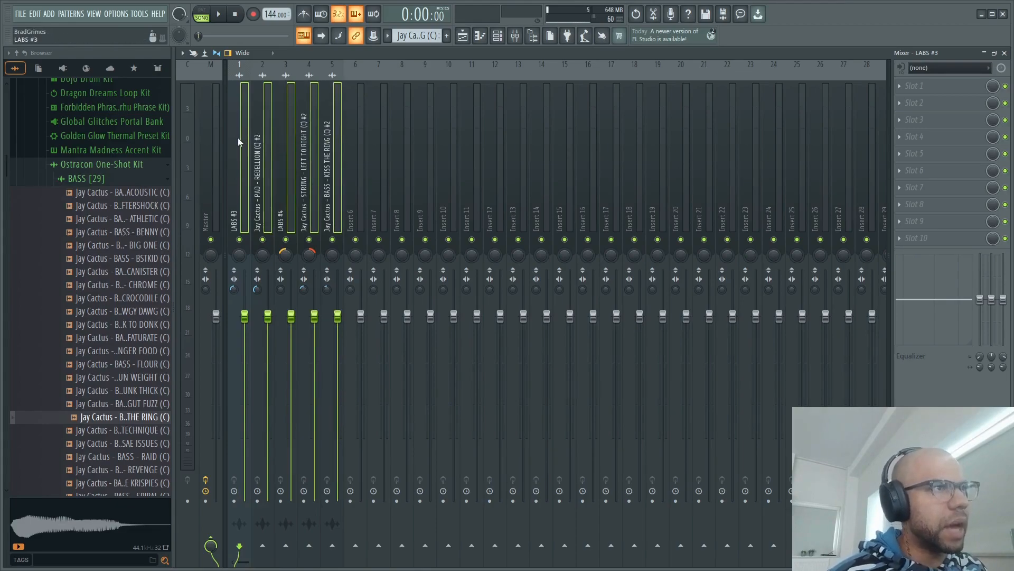
pyautogui.click(331, 72)
pyautogui.moveTo(230, 115); pyautogui.dragTo(300, 126)
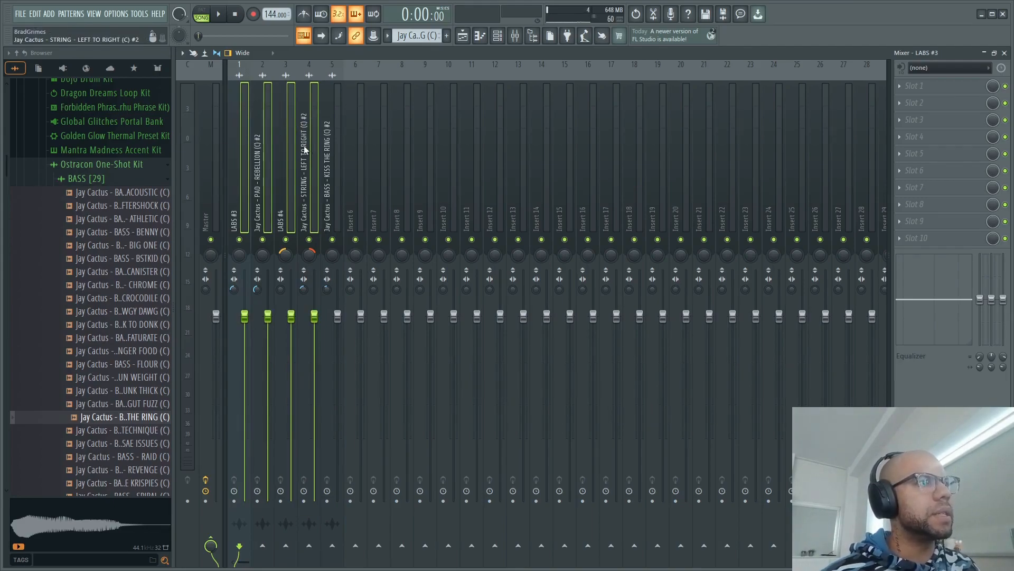
pyautogui.rightClick(361, 549)
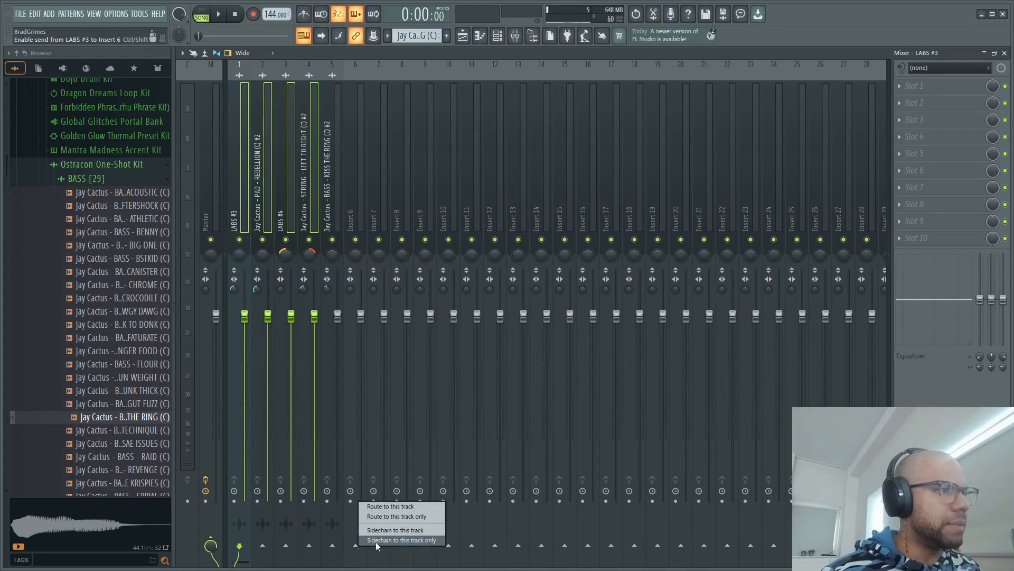
pyautogui.click(411, 517)
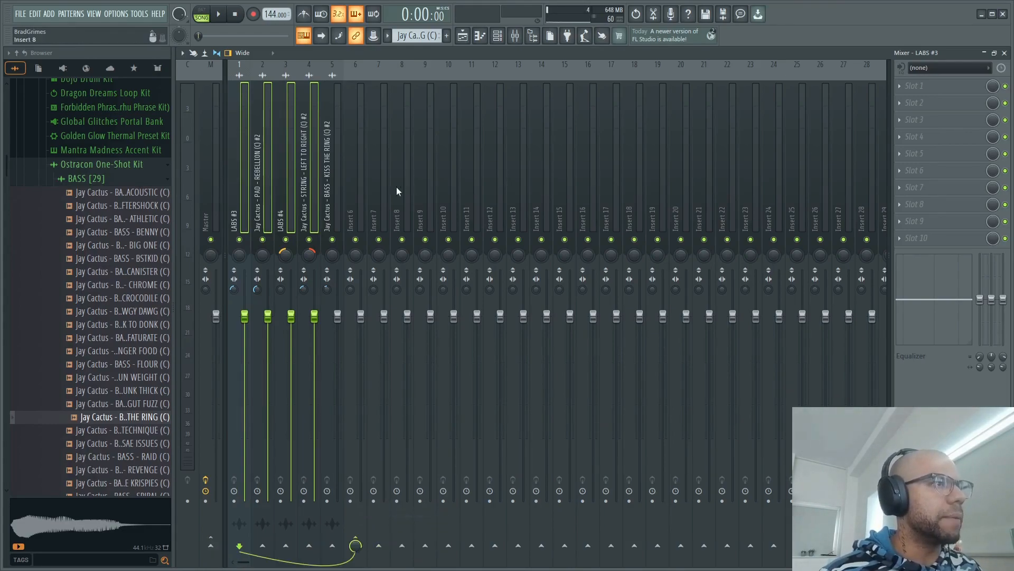
# - Enter Melly Bus as the name for the Insert 6 mixer track
pyautogui.click(363, 195)
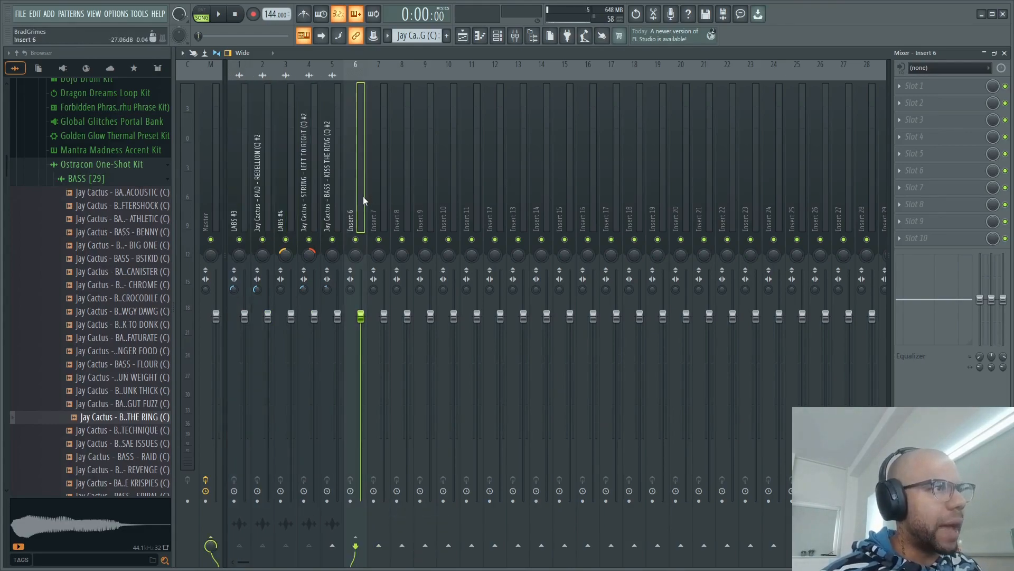
pyautogui.rightClick(359, 159)
pyautogui.click(408, 74)
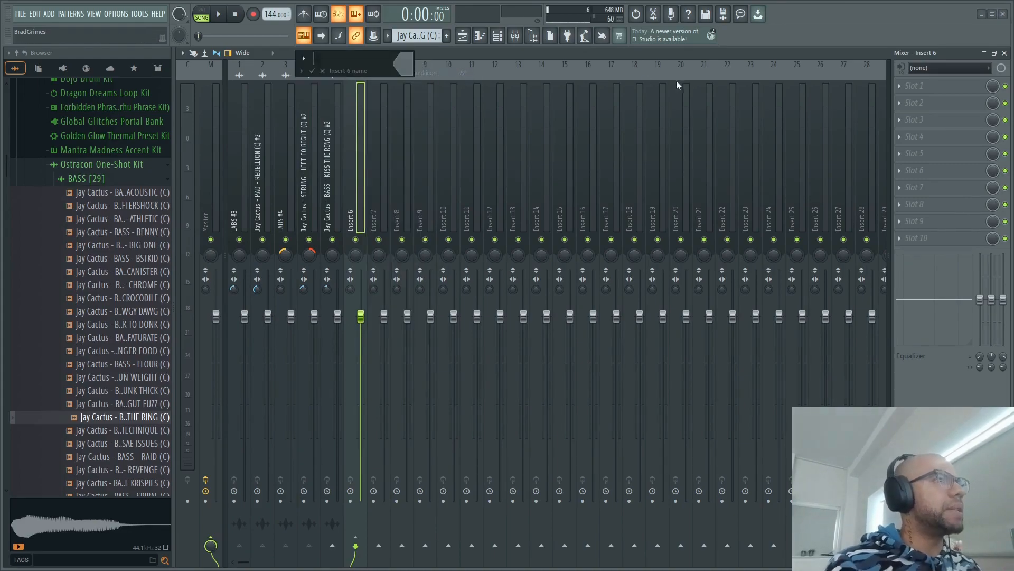
pyautogui.write('Mas')
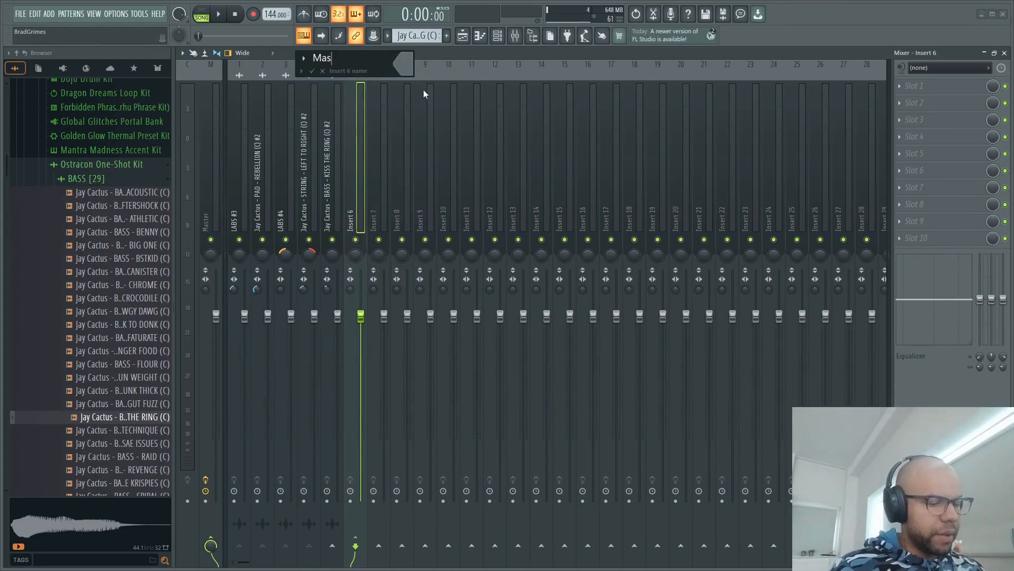
pyautogui.press('BackSpace')
pyautogui.press('BackSpace')
pyautogui.press('BackSpace')
pyautogui.write('Me')
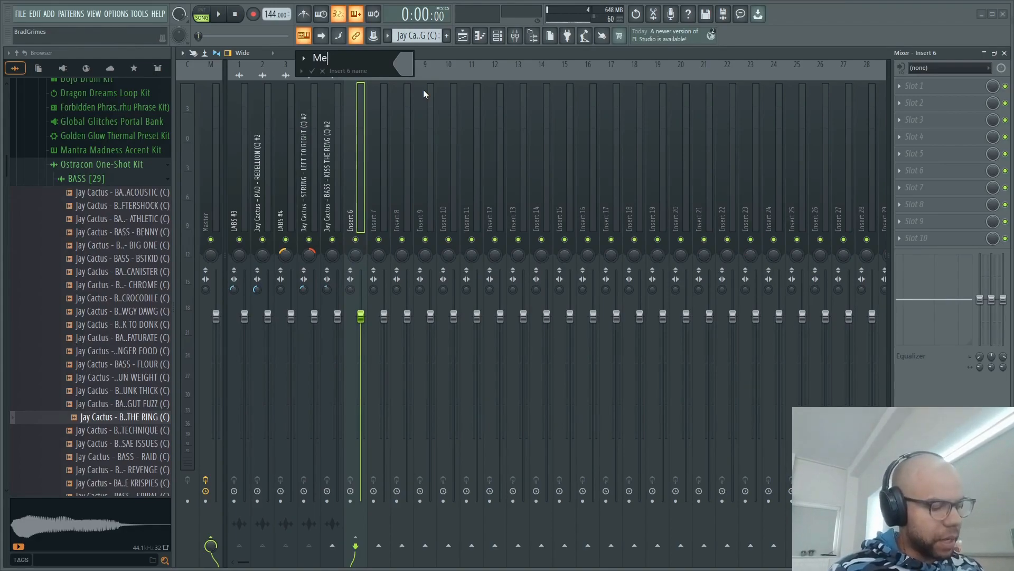
pyautogui.write('lly Bus')
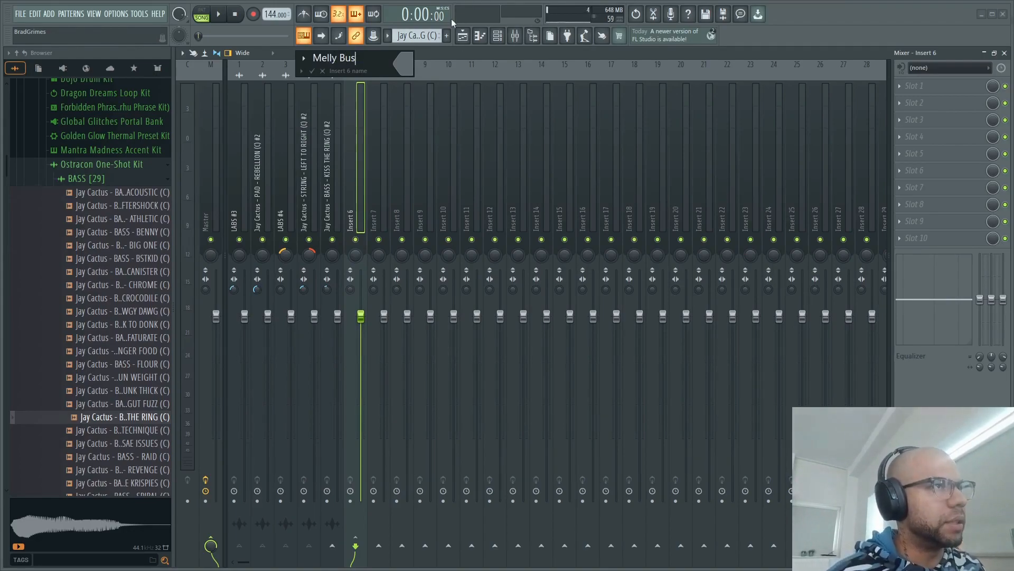
# - Color the Melly Bus track olive (#9F8735) and apply its new name and color
pyautogui.click(408, 62)
pyautogui.click(521, 129)
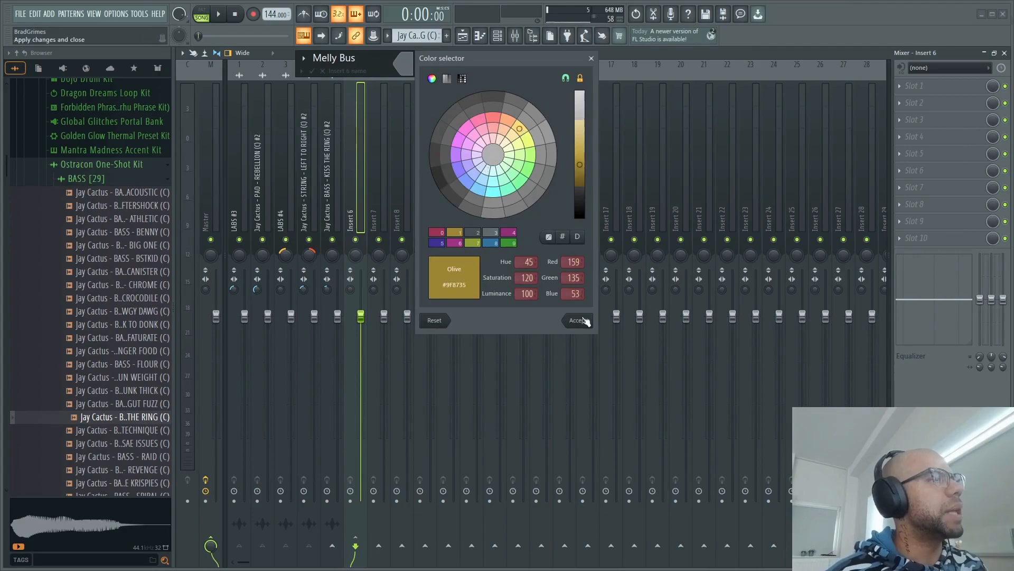
pyautogui.click(579, 320)
pyautogui.click(312, 71)
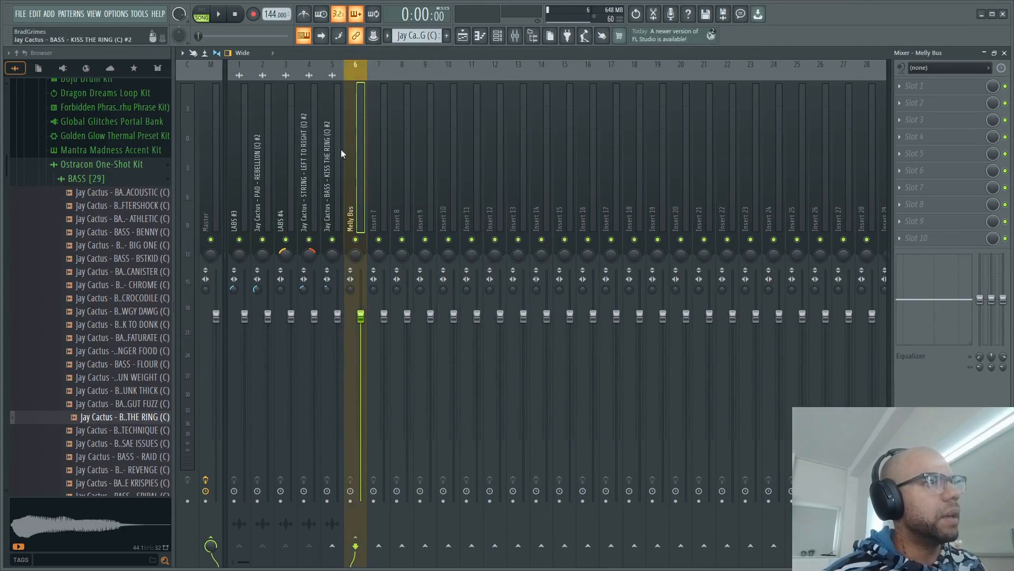
# - Send the Melly Bus track to Insert 7 and enter Melly FX as the name for that insert
pyautogui.click(379, 545)
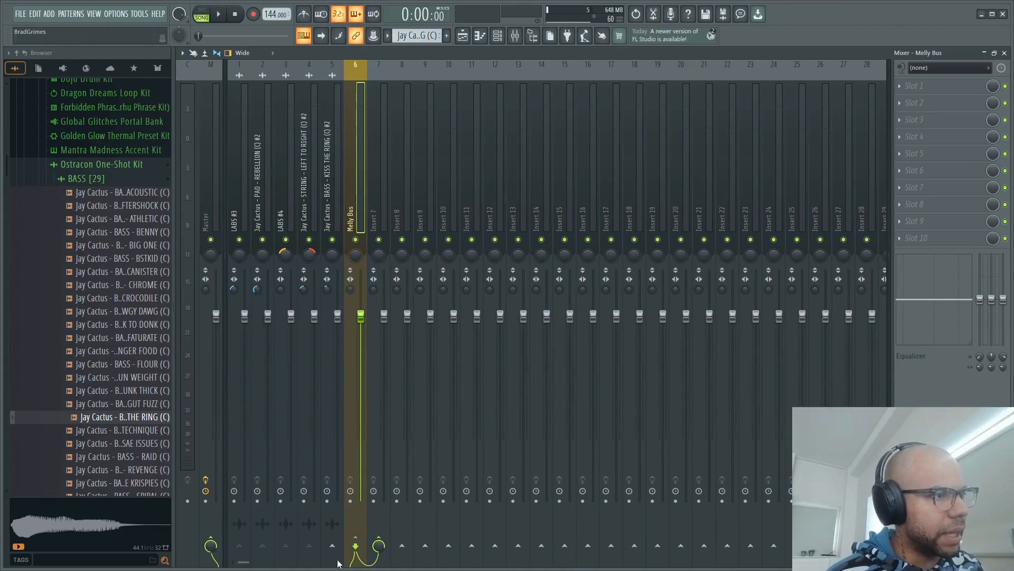
pyautogui.click(378, 155)
pyautogui.rightClick(378, 154)
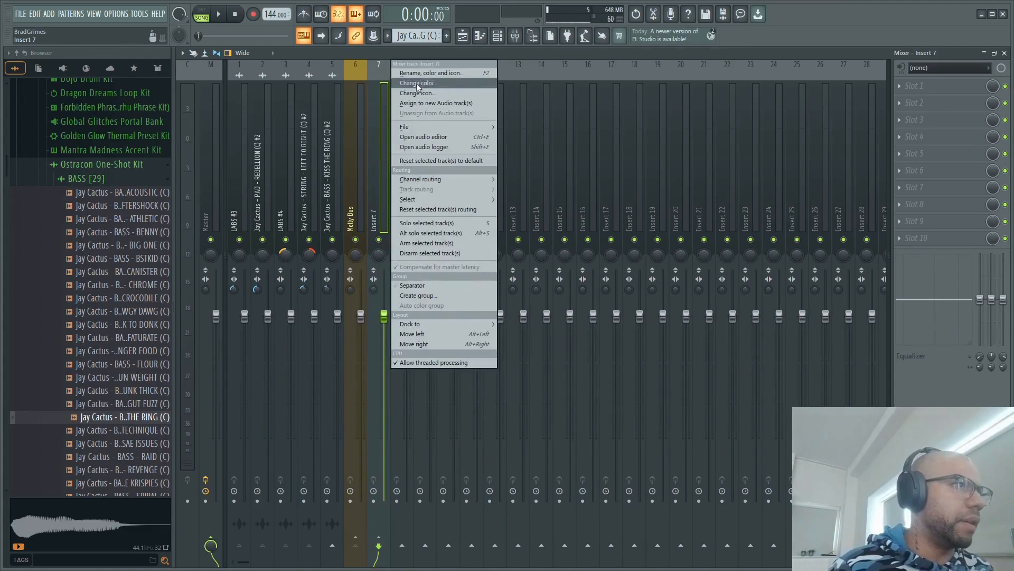
pyautogui.click(427, 73)
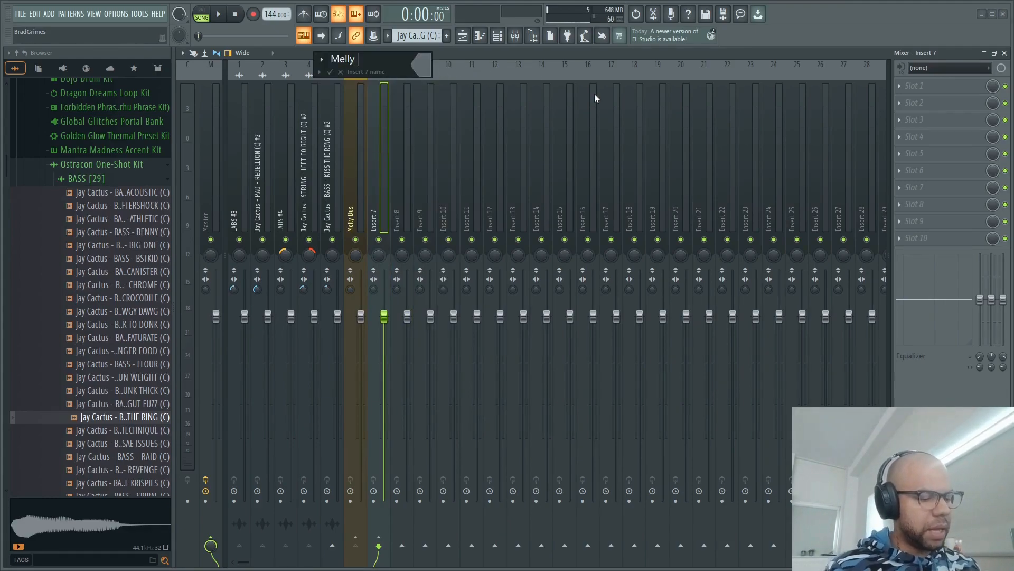
# - Color the Melly FX track dark red (#702725) and apply its new name and color
pyautogui.click(421, 65)
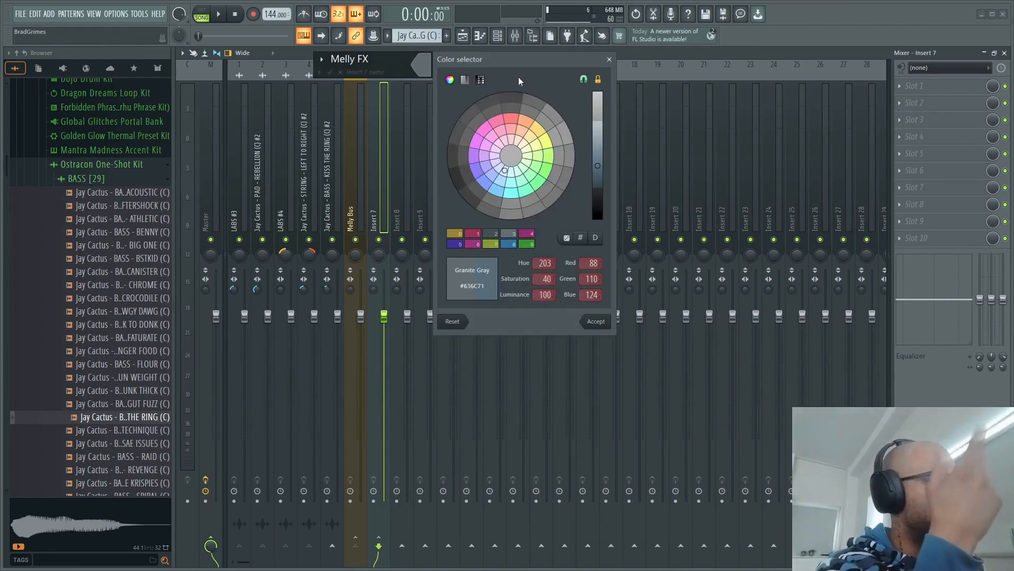
pyautogui.click(510, 119)
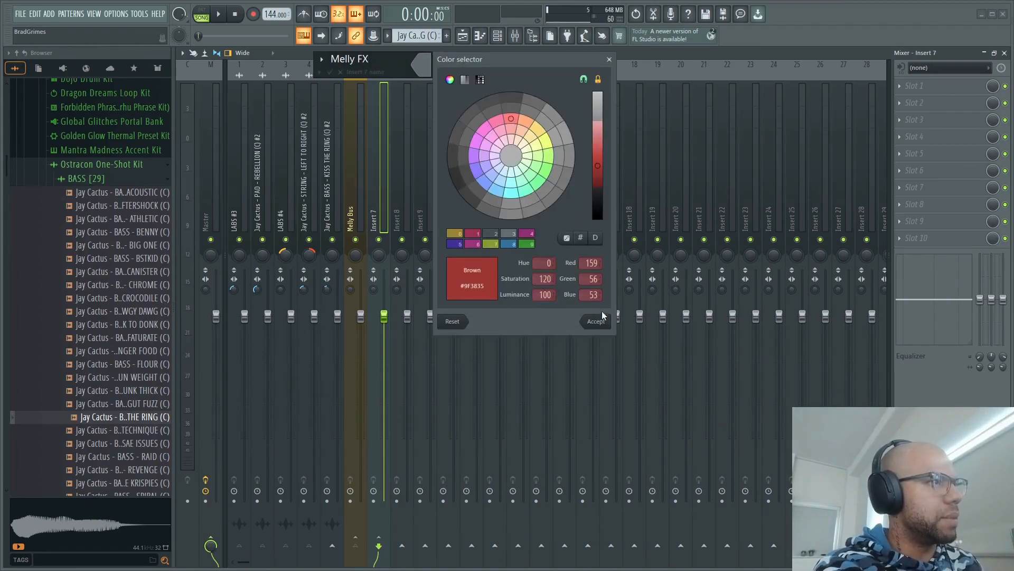
pyautogui.moveTo(605, 157)
pyautogui.mouseDown()
pyautogui.moveTo(603, 143)
pyautogui.moveTo(600, 186)
pyautogui.mouseUp()
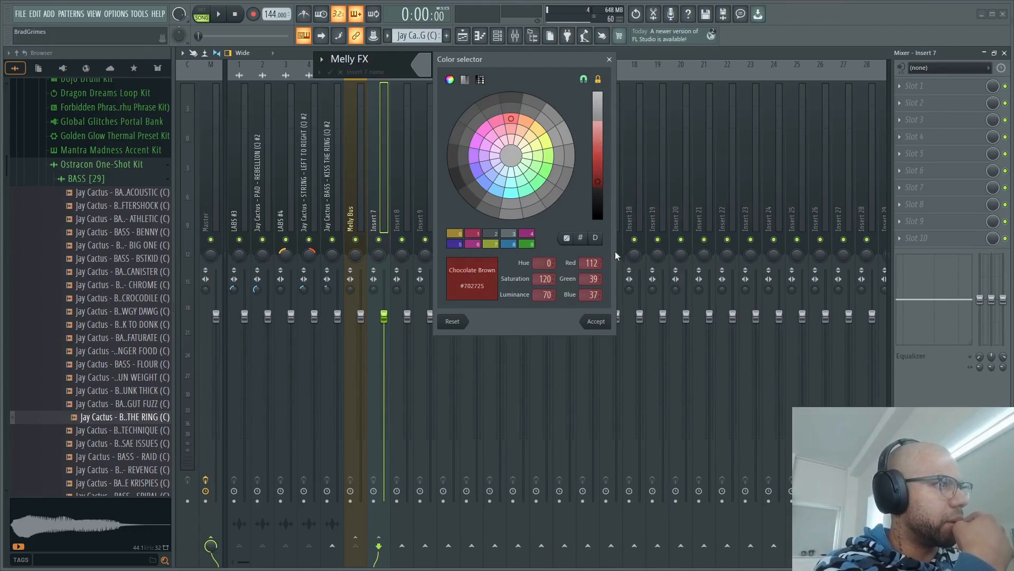
pyautogui.click(596, 321)
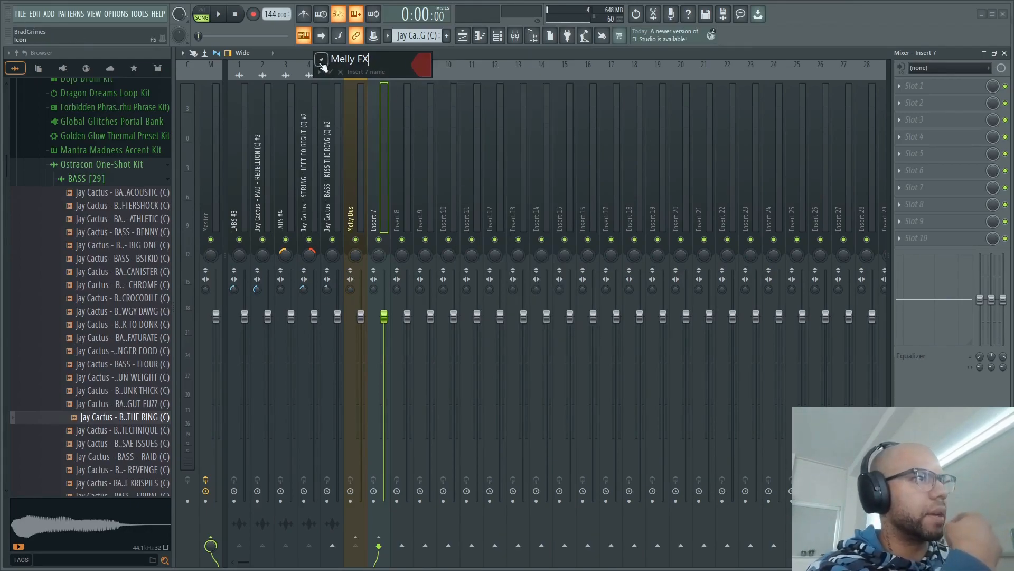
pyautogui.click(332, 72)
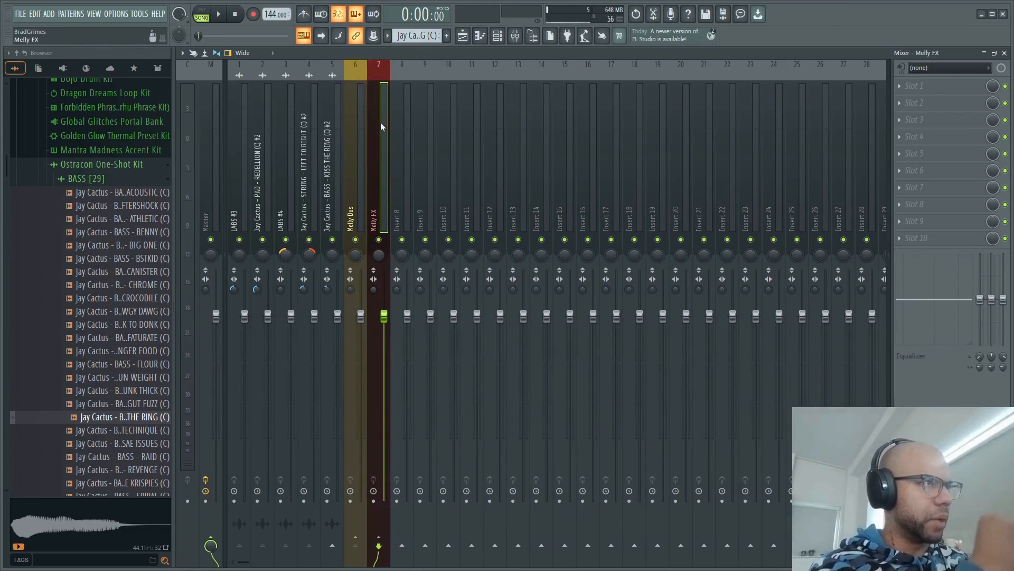
# - Play back the Melly Bus routing, and add Fruity Multiband Compressor with one of its presets to the first effect slot of Melly FX
pyautogui.click(351, 124)
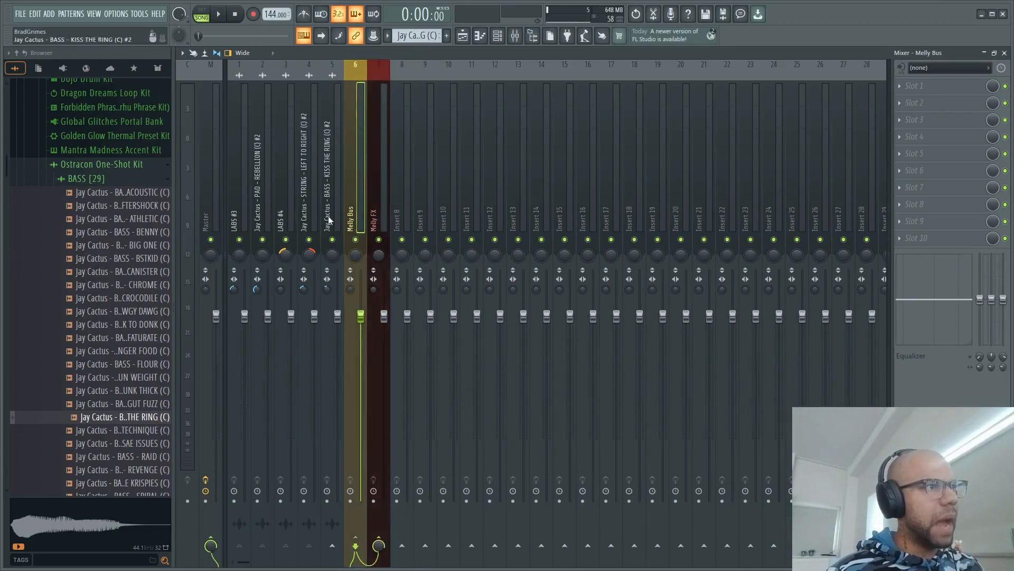
pyautogui.press('space')
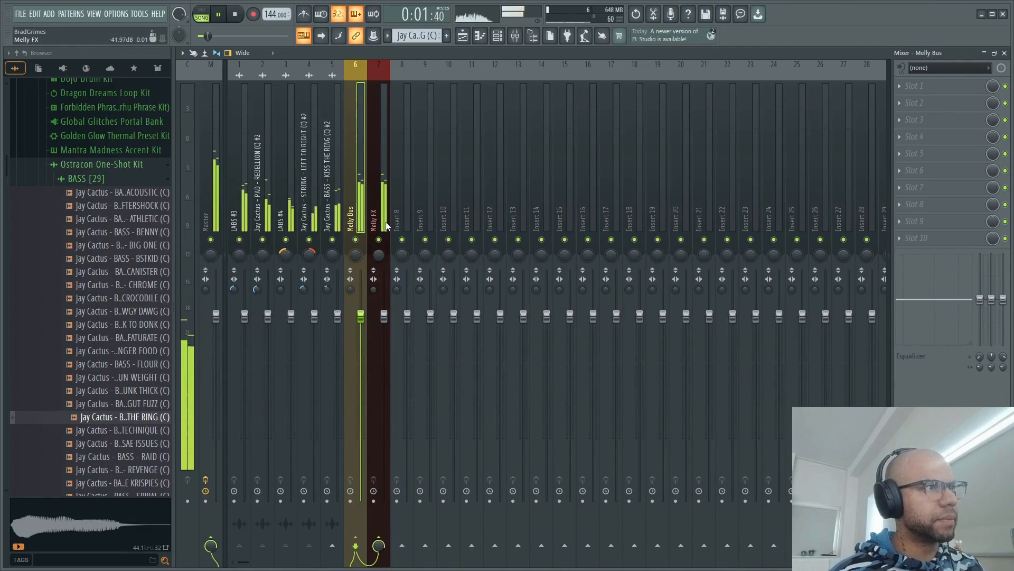
pyautogui.press('space')
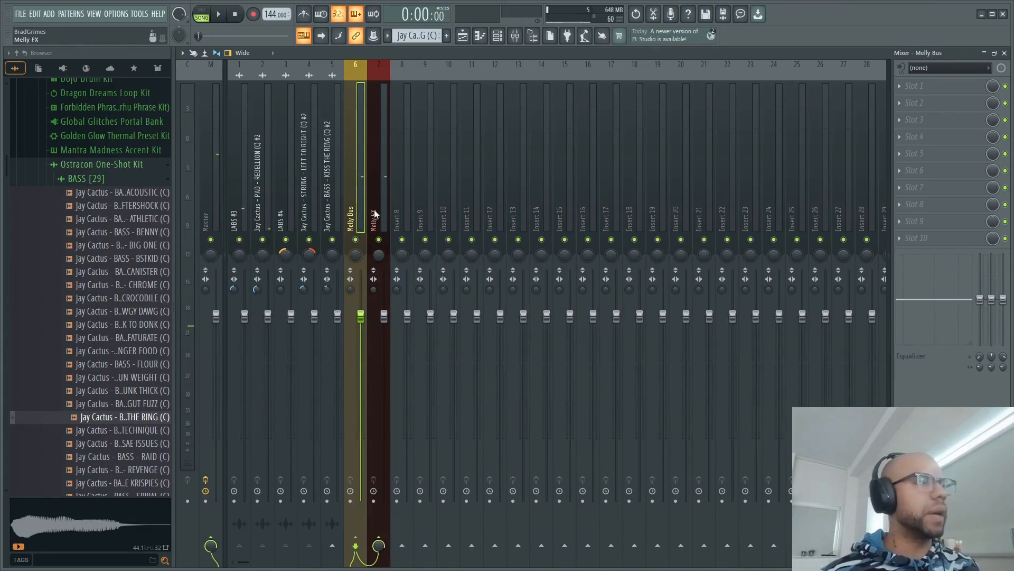
pyautogui.click(384, 176)
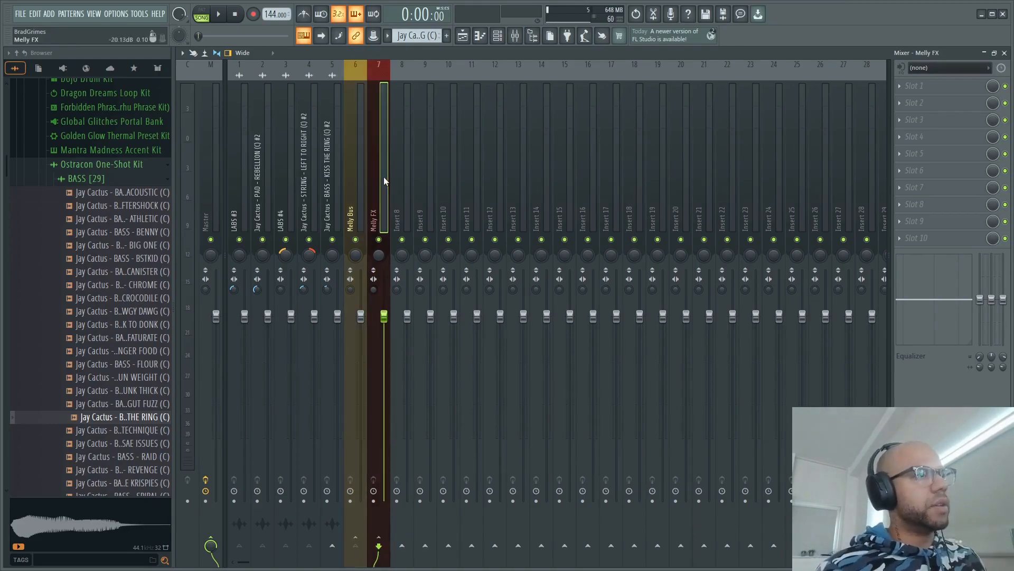
pyautogui.click(951, 89)
pyautogui.moveTo(920, 97)
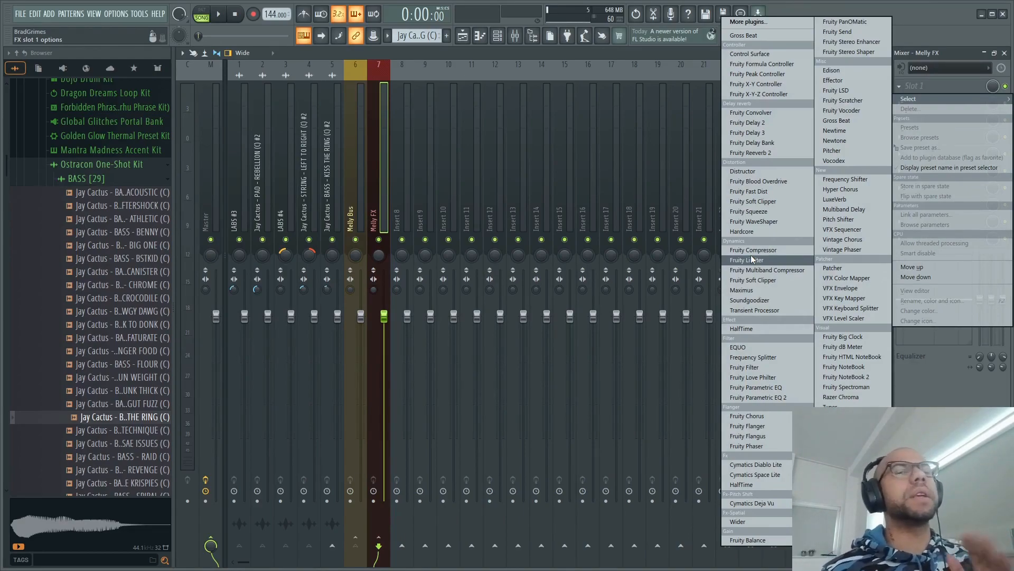
pyautogui.click(800, 272)
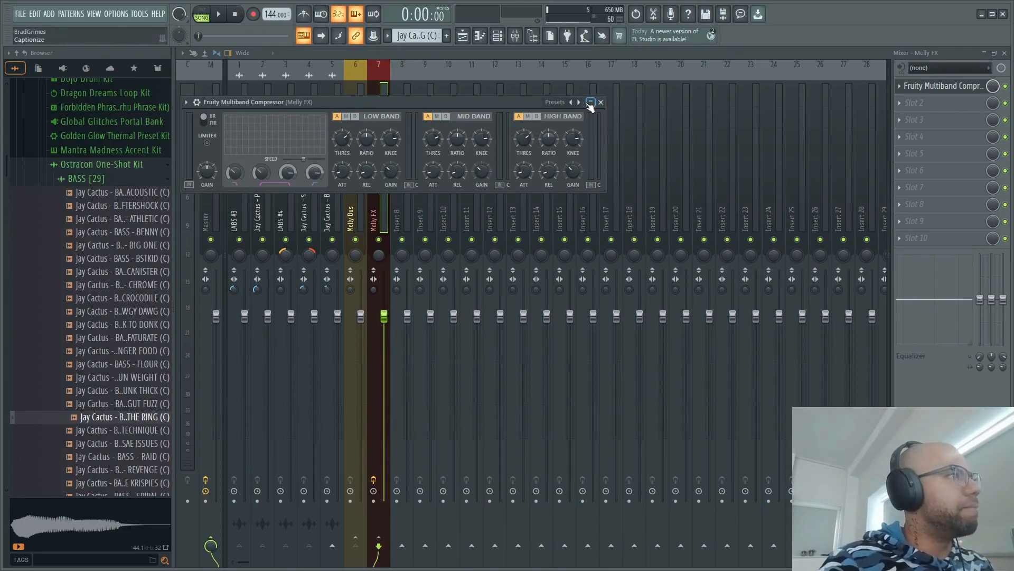
pyautogui.rightClick(579, 102)
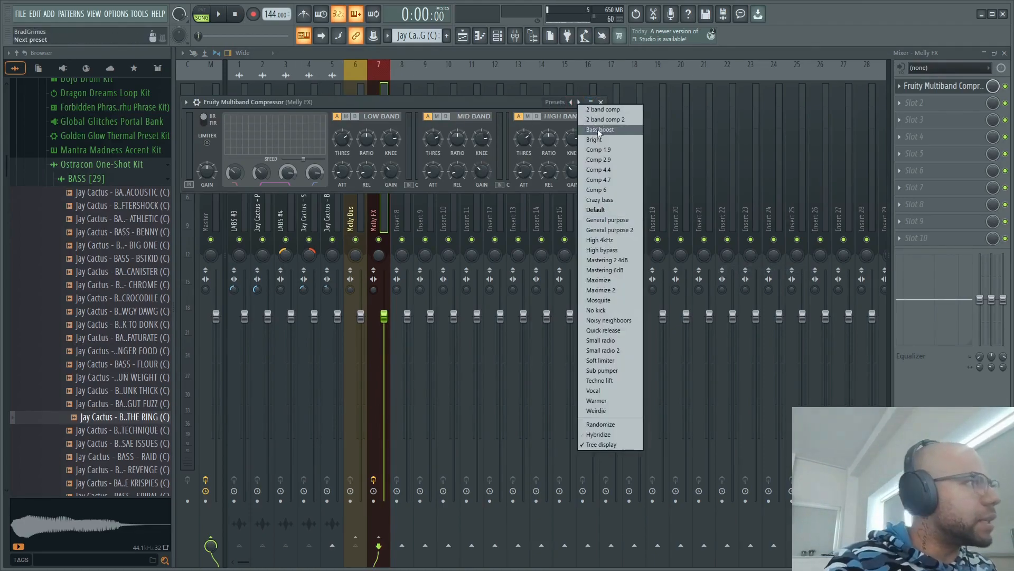
pyautogui.click(632, 157)
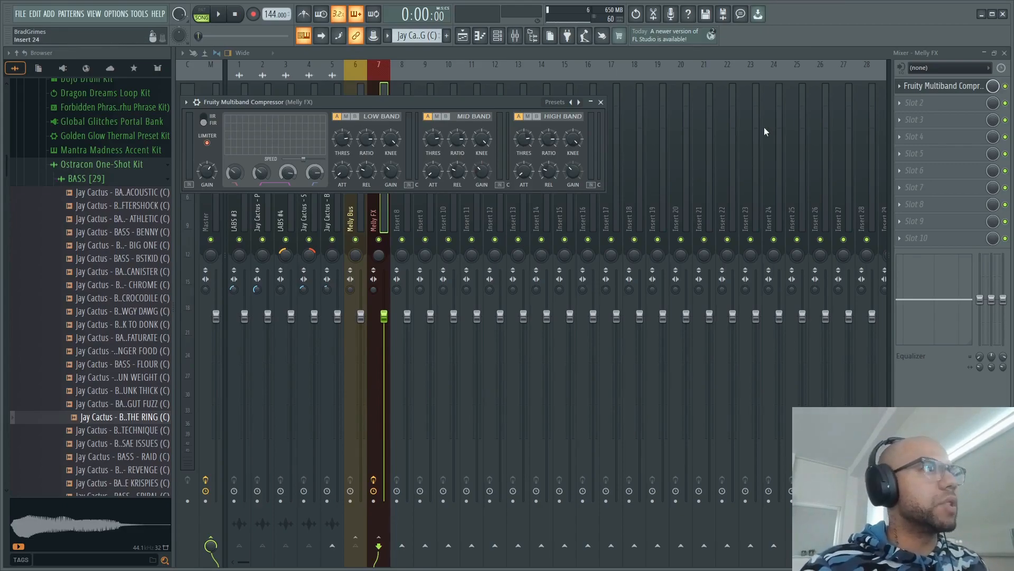
pyautogui.click(600, 102)
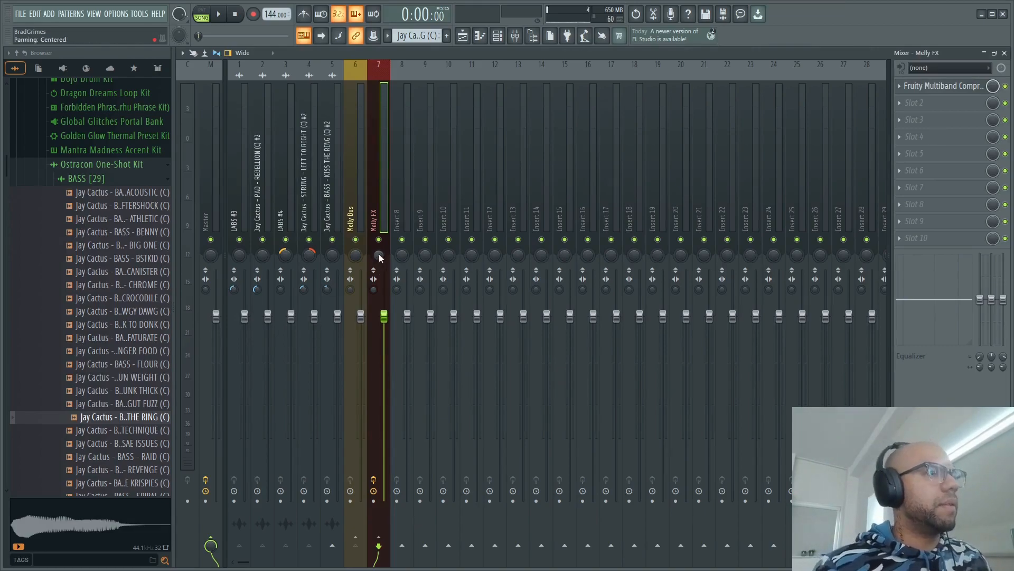
# - Mute Melly FX and lower the volumes of LABS #3 and LABS #4 while the song plays
pyautogui.click(379, 239)
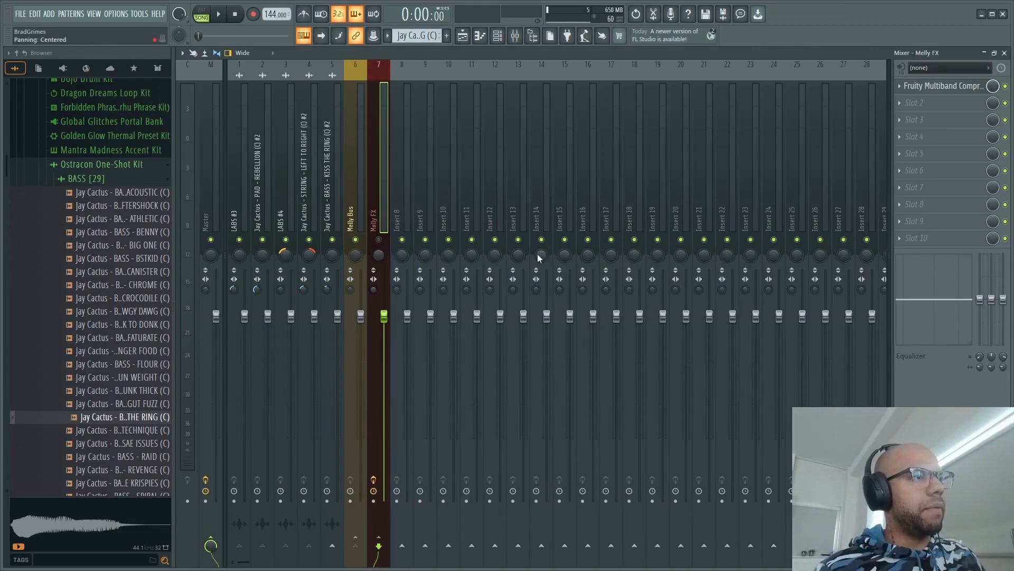
pyautogui.press('space')
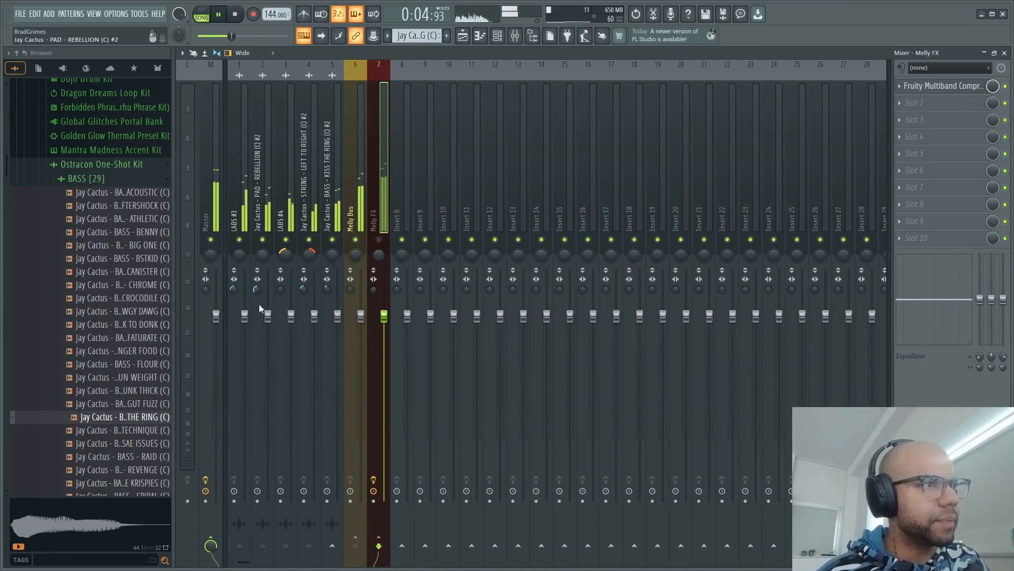
pyautogui.moveTo(245, 316); pyautogui.dragTo(245, 359)
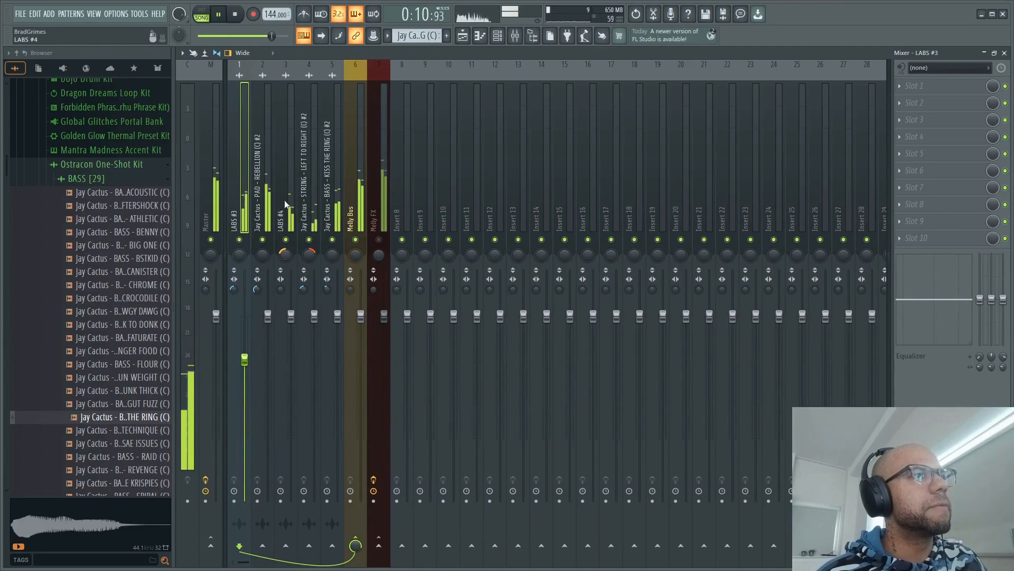
pyautogui.moveTo(291, 316); pyautogui.dragTo(291, 347)
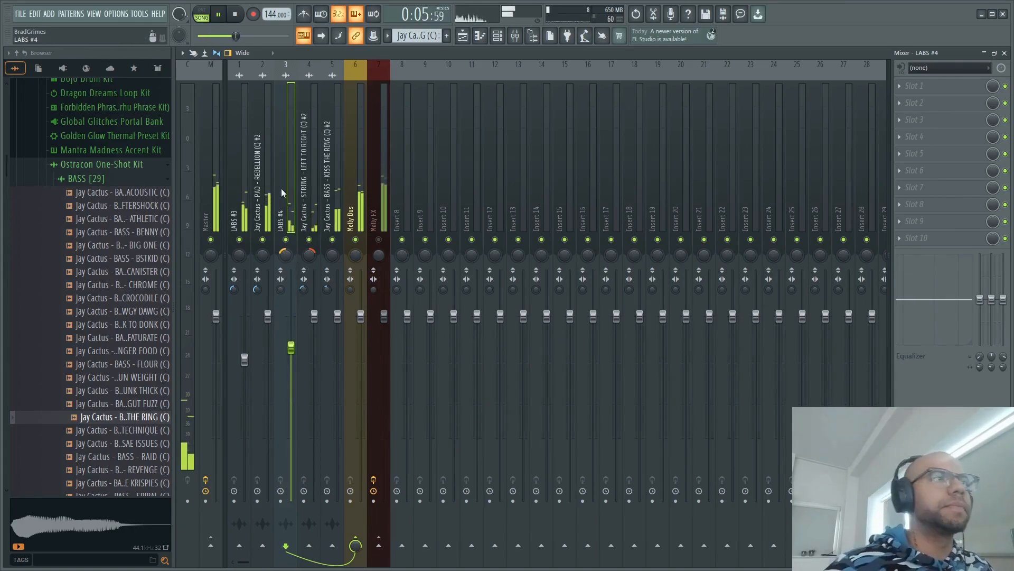
# - Listen to the pad in the mix and widen the stereo separation of the LEFT TO RIGHT strings track
pyautogui.click(269, 177)
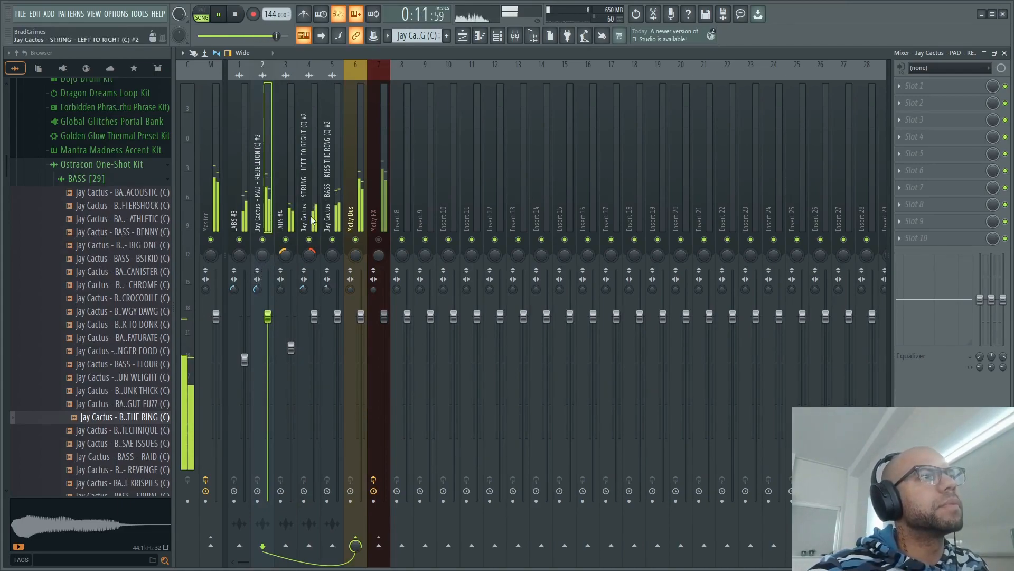
pyautogui.click(307, 296)
pyautogui.moveTo(303, 289); pyautogui.dragTo(302, 324)
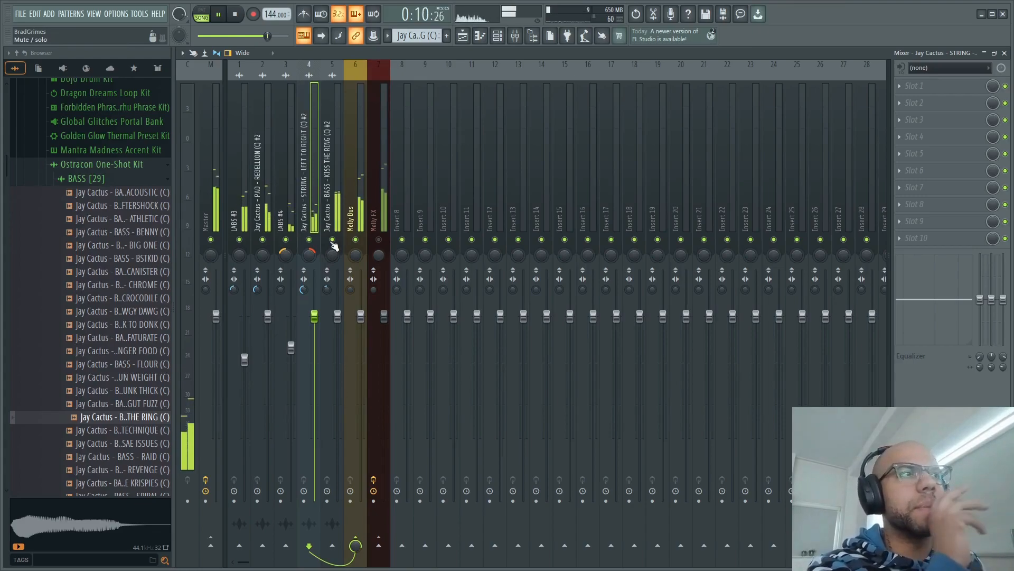
# - Unmute Melly FX and lower the Melly Bus send into it to about 66% while listening to the mix
pyautogui.click(362, 194)
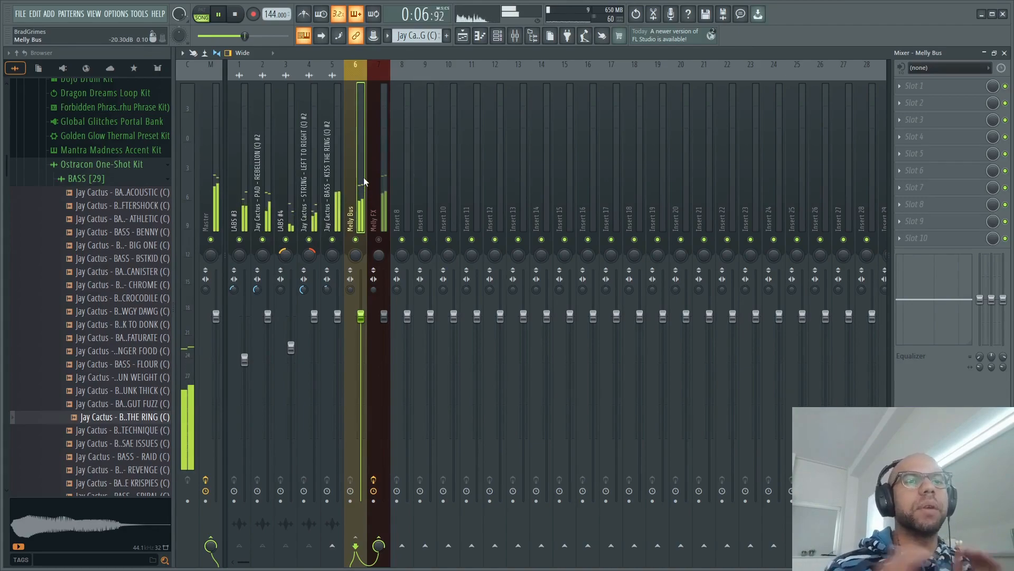
pyautogui.click(379, 240)
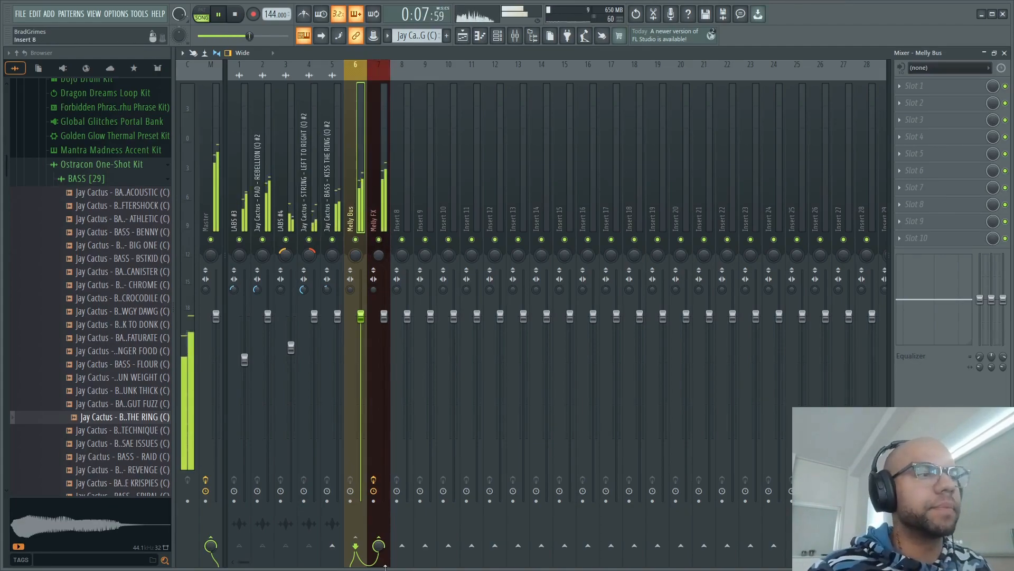
pyautogui.press('space')
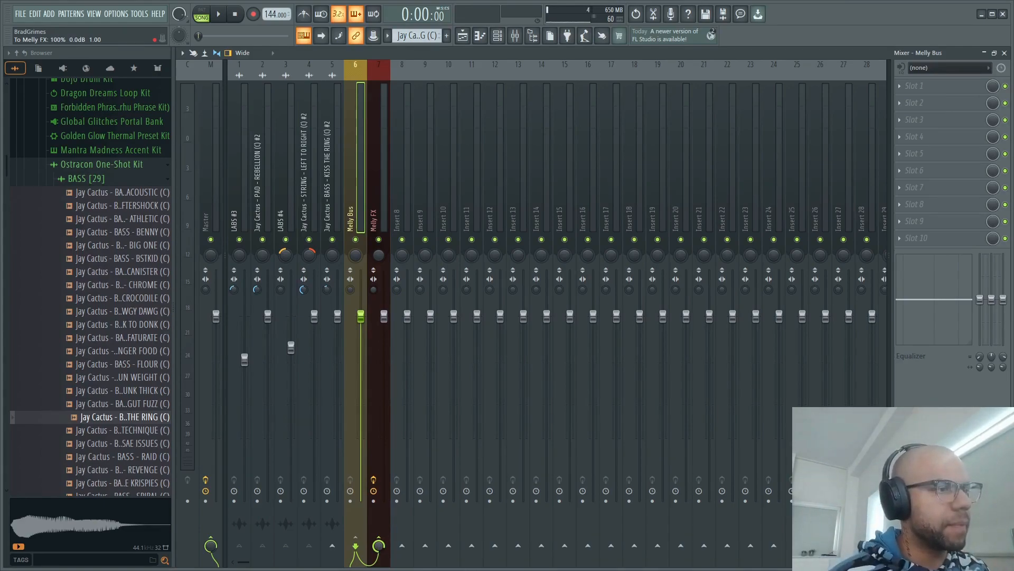
pyautogui.press('space')
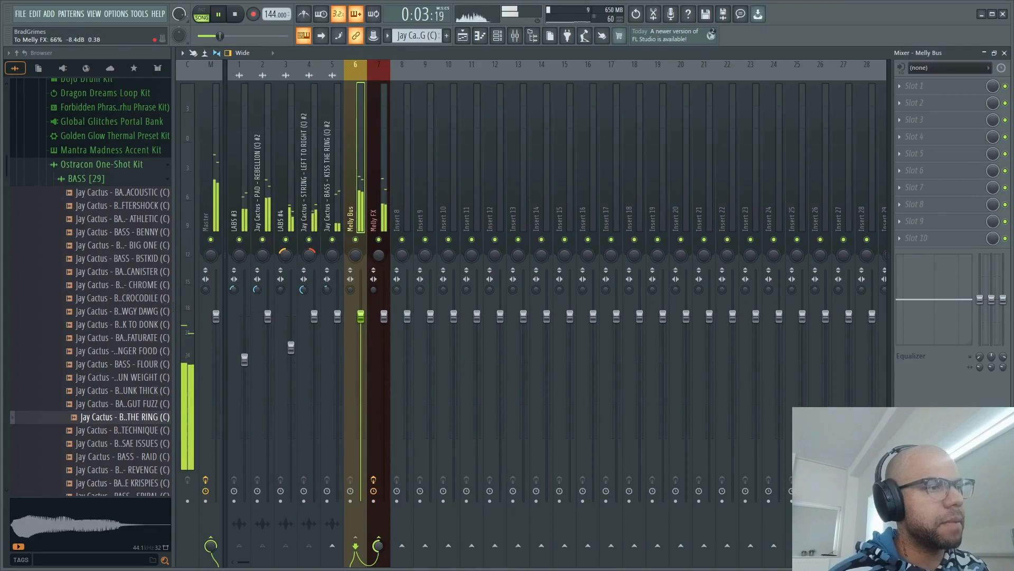
pyautogui.moveTo(380, 545); pyautogui.dragTo(379, 547)
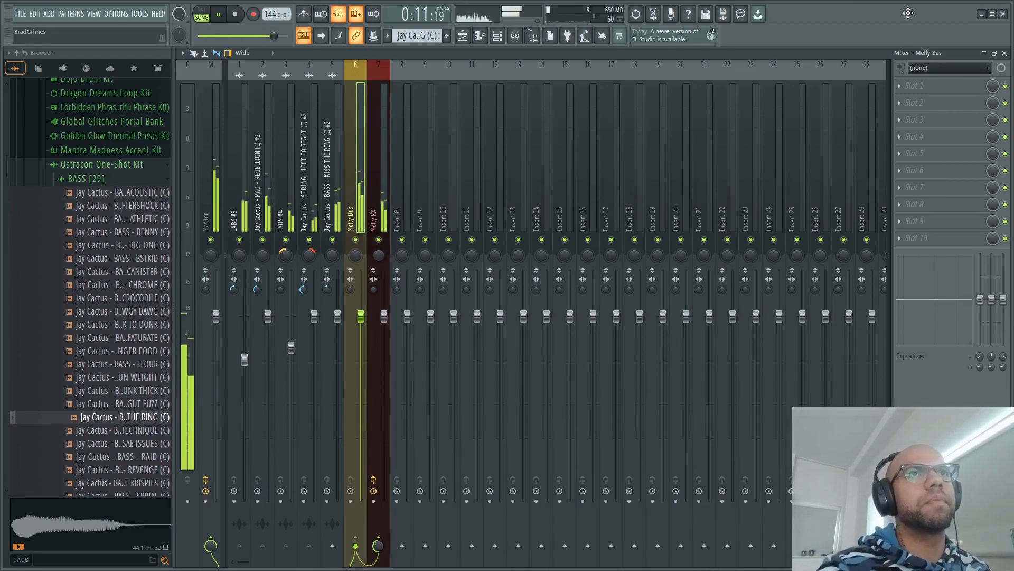
pyautogui.press('space')
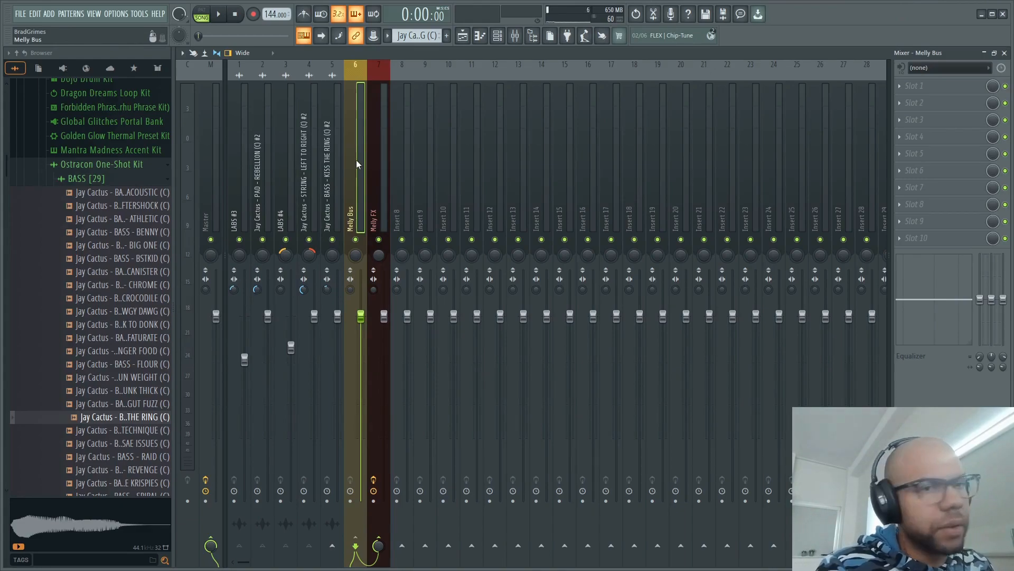
# - Rename Insert 8 as Melly Chorus and color the track magenta
pyautogui.rightClick(410, 68)
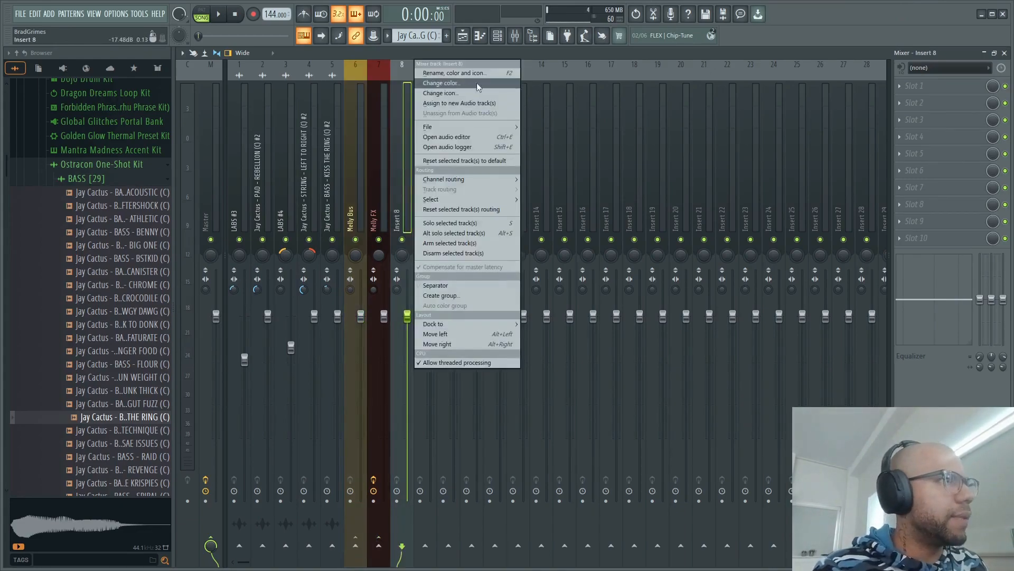
pyautogui.click(477, 74)
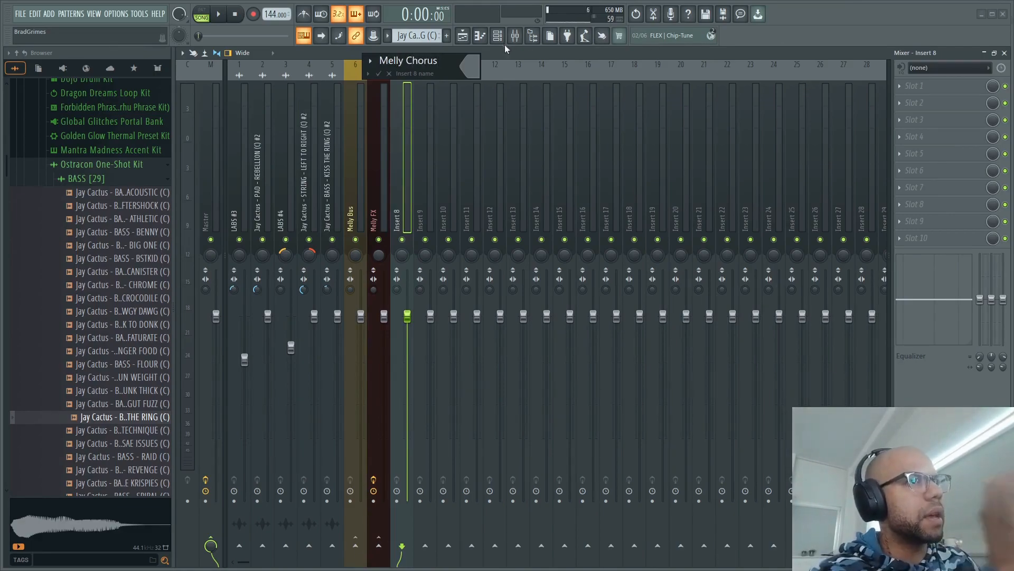
pyautogui.click(479, 65)
pyautogui.click(533, 130)
pyautogui.click(644, 323)
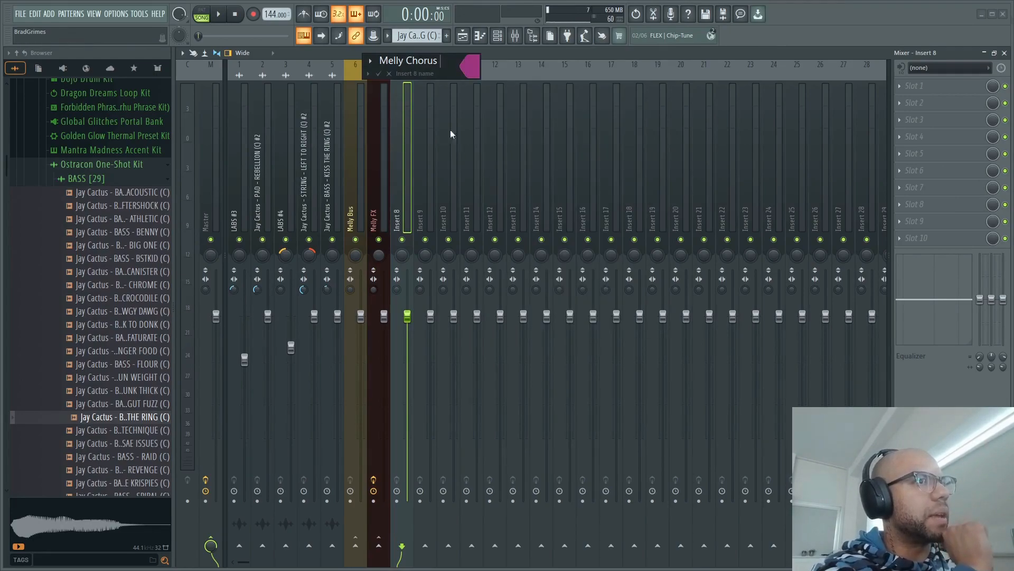
pyautogui.click(378, 73)
# - Send Melly Bus to Melly Chorus and load Fruity Chorus in the first effect slot of the Melly Chorus track
pyautogui.click(360, 130)
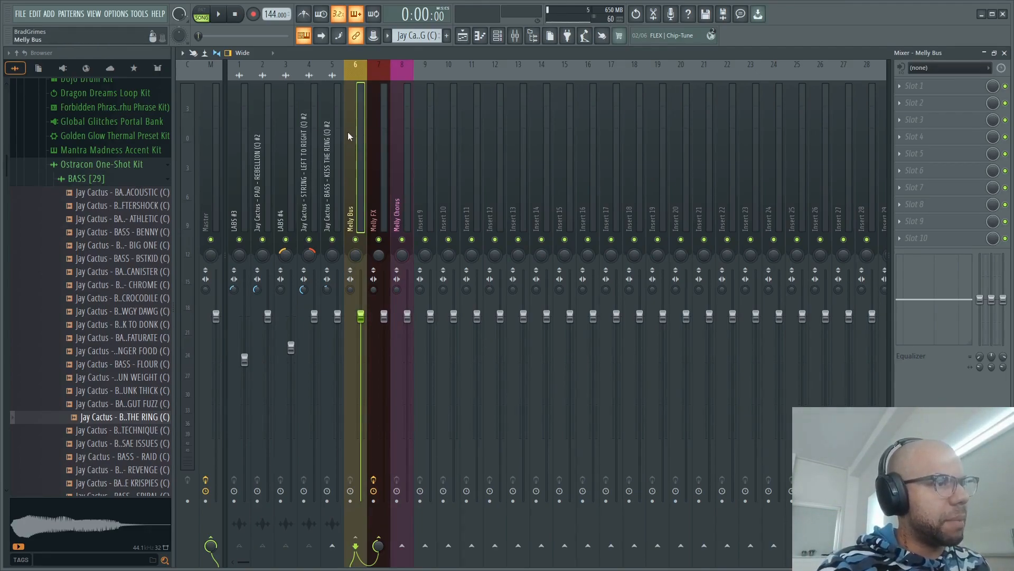
pyautogui.click(402, 546)
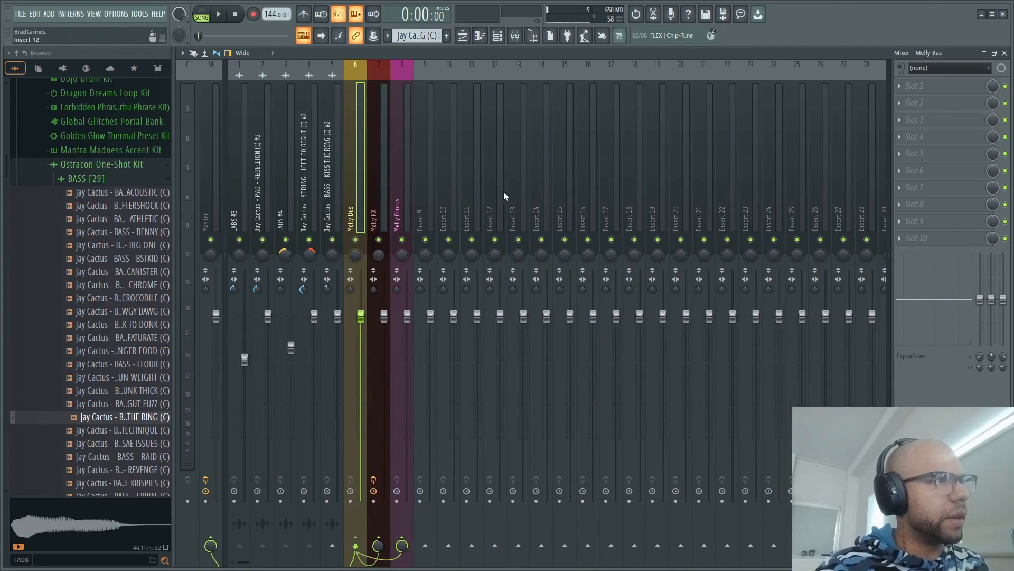
pyautogui.click(403, 188)
pyautogui.click(966, 84)
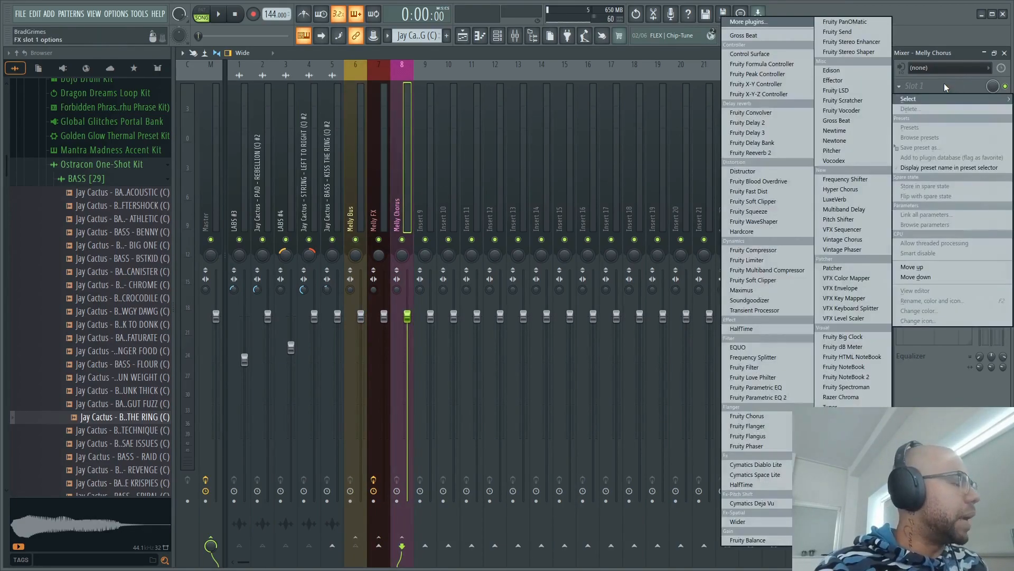
pyautogui.moveTo(911, 98)
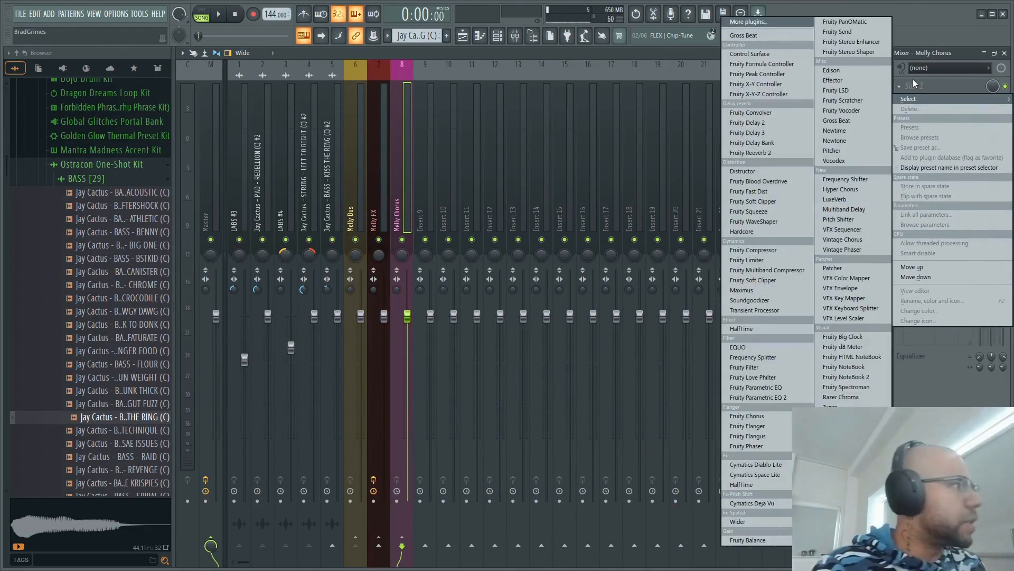
pyautogui.click(747, 415)
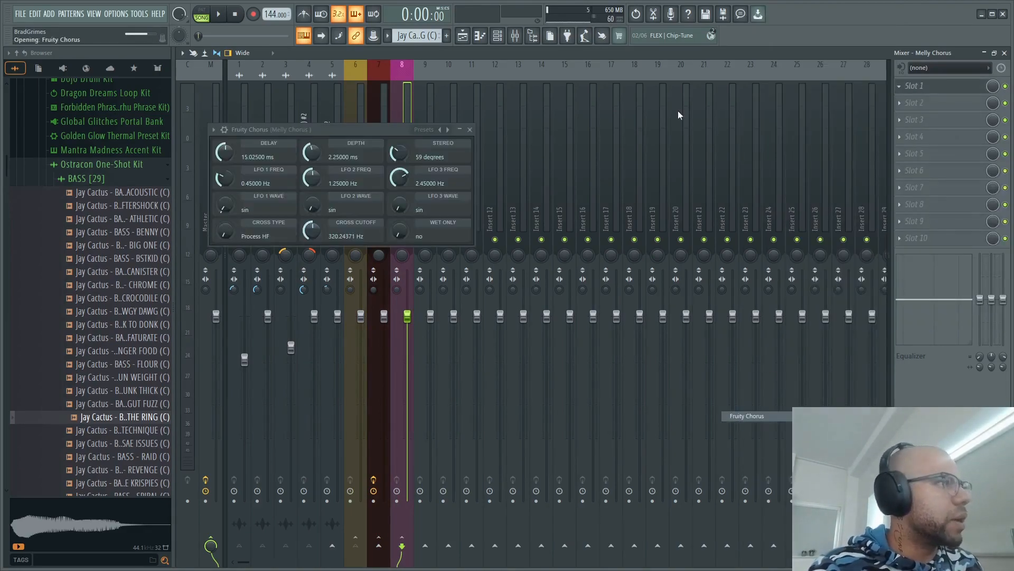
# - Apply the Fat Clean preset to Fruity Chorus, close the plugin and listen to the song briefly
pyautogui.click(450, 130)
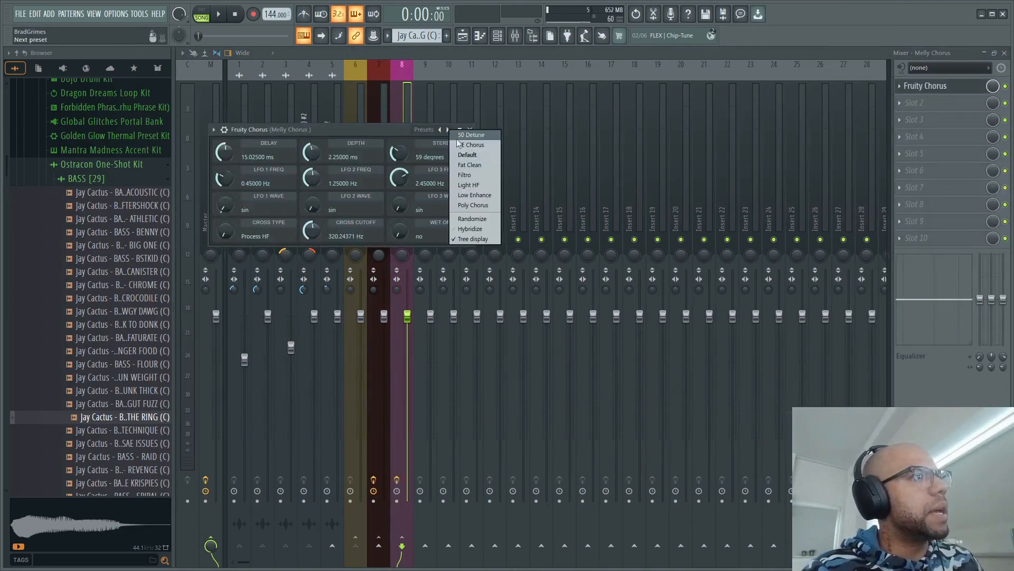
pyautogui.click(469, 166)
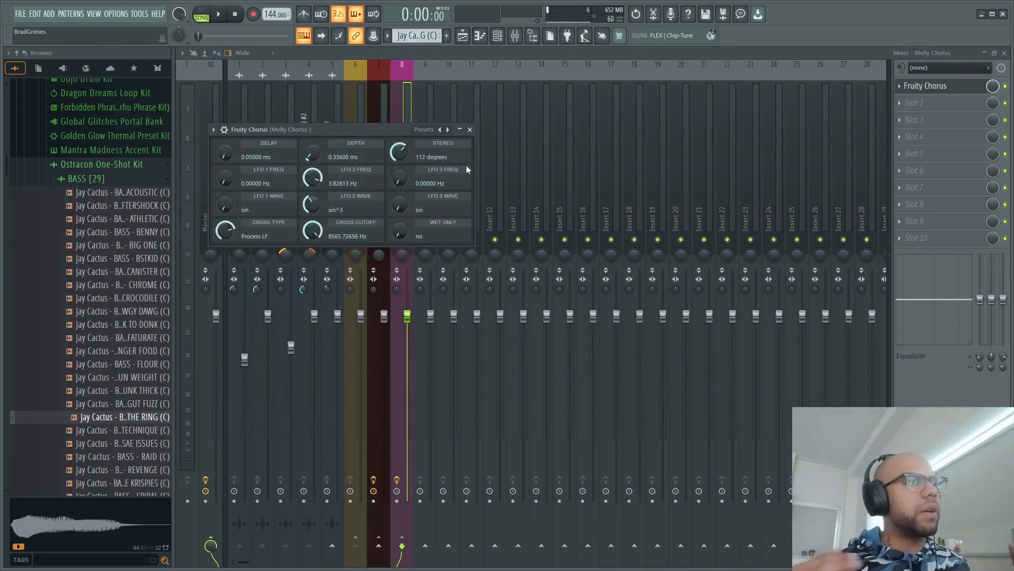
pyautogui.click(470, 129)
pyautogui.press('space')
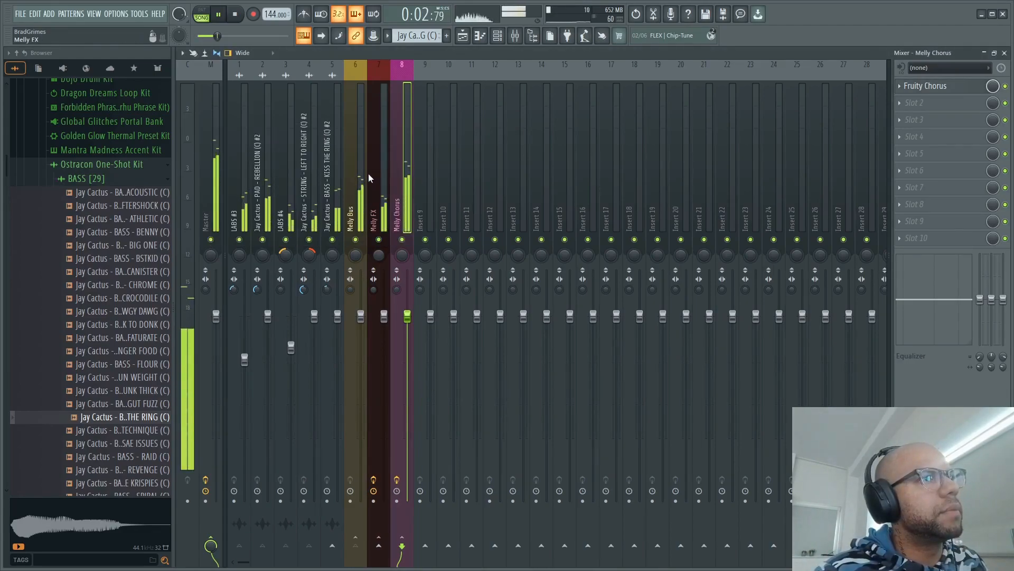
pyautogui.press('space')
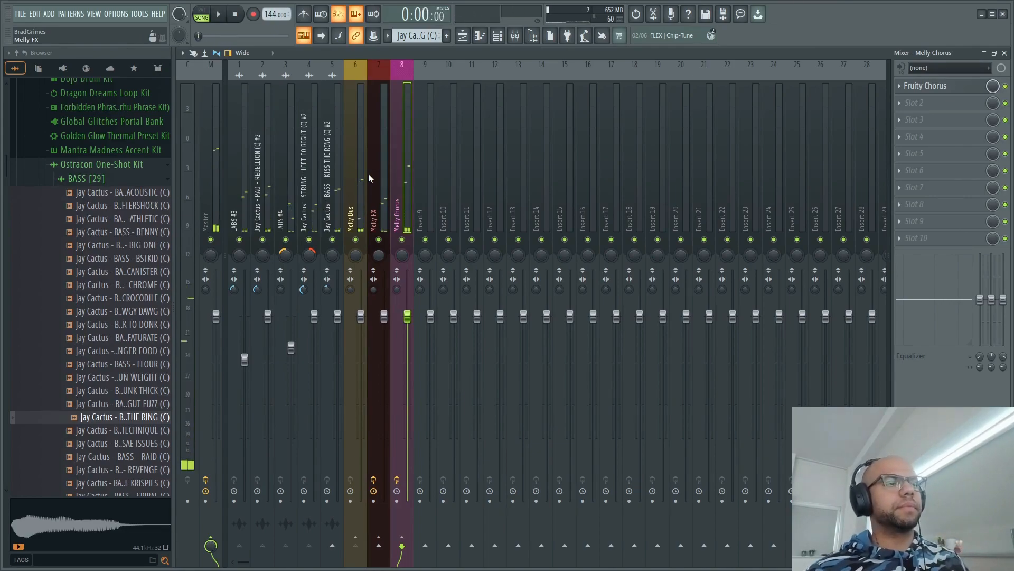
# - Lower the Melly Bus send level into Melly Chorus while listening to the song
pyautogui.click(360, 153)
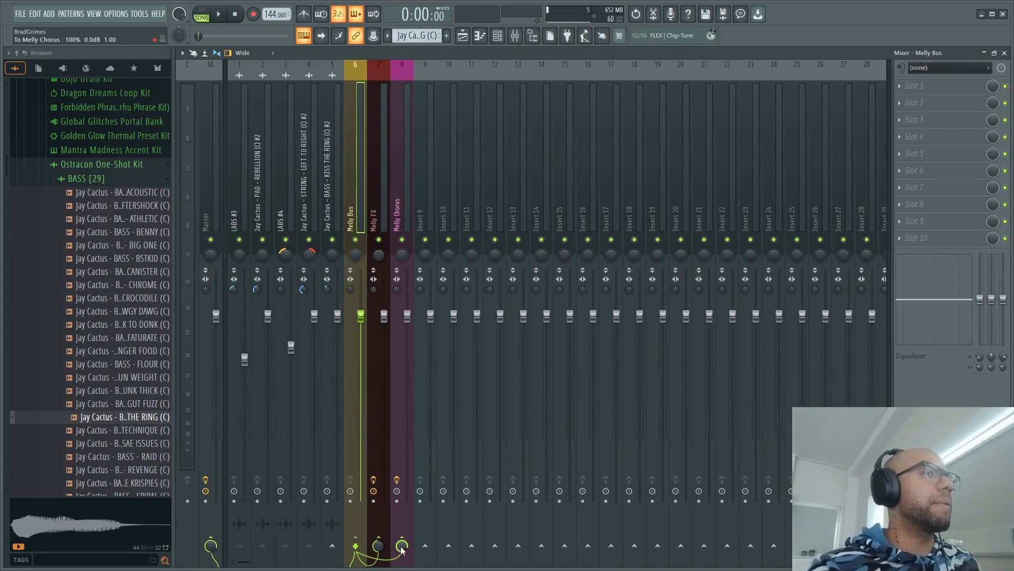
pyautogui.press('space')
pyautogui.moveTo(402, 547); pyautogui.dragTo(401, 569)
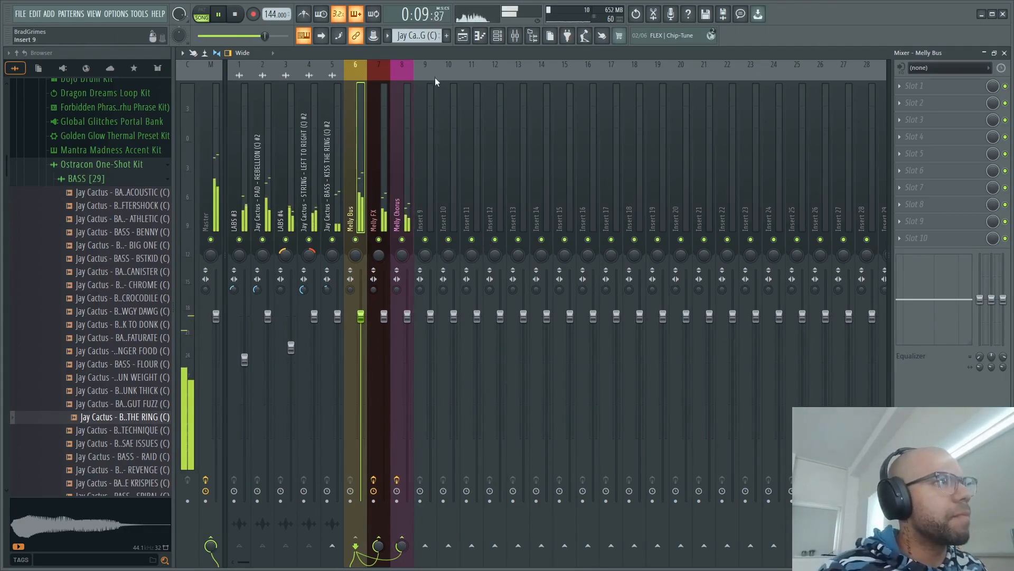
pyautogui.press('space')
# - Open Fruity parametric EQ 2 on the Master track and examine the mix's frequency spectrum while the song plays
pyautogui.click(213, 152)
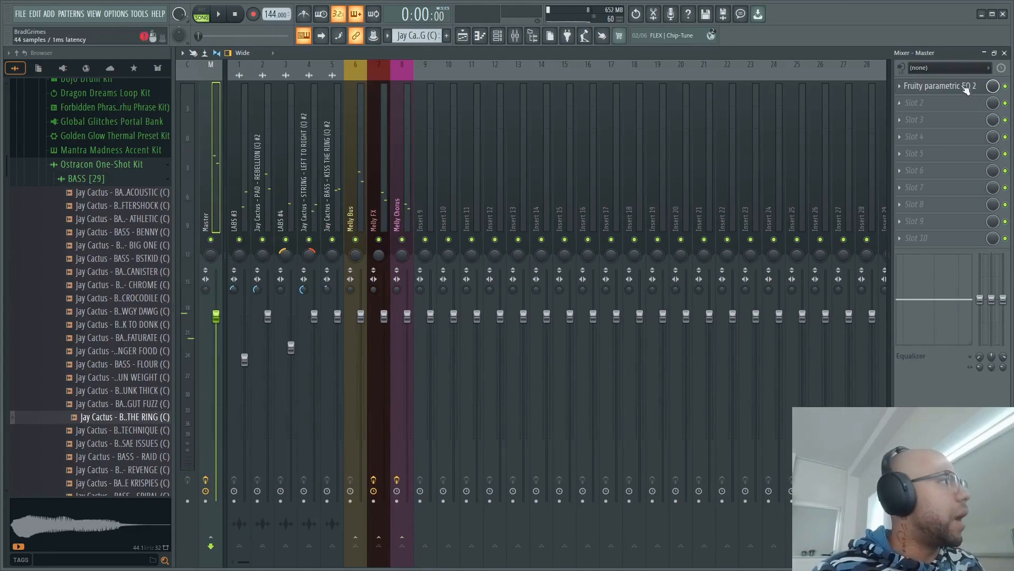
pyautogui.click(968, 91)
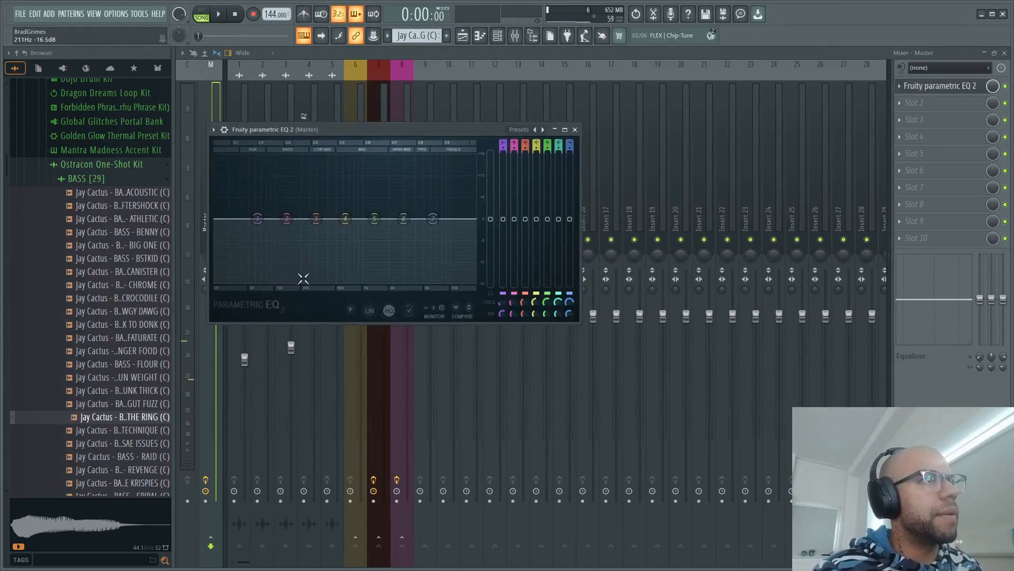
pyautogui.press('space')
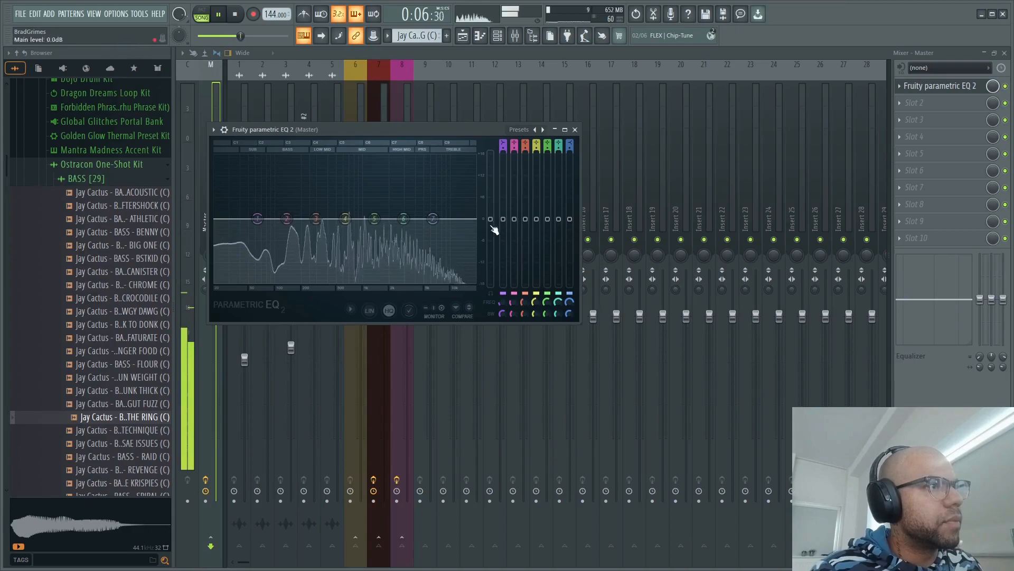
pyautogui.press('space')
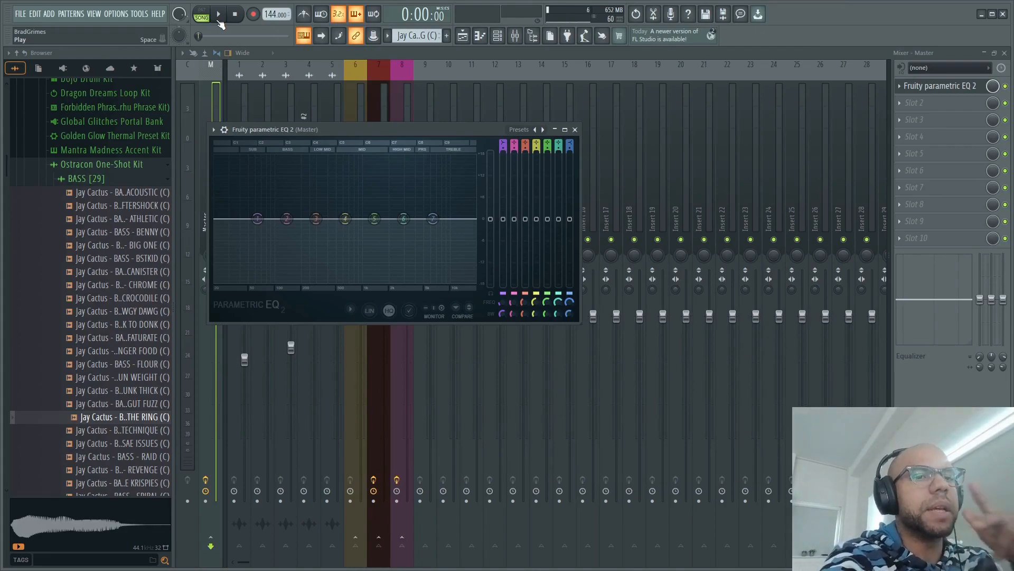
pyautogui.click(218, 21)
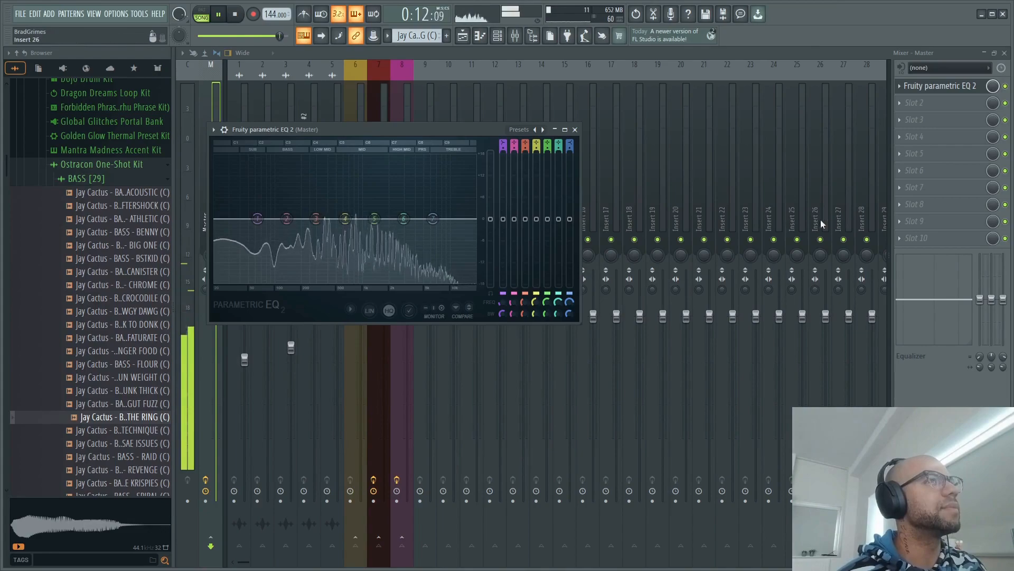
# - Open the Windows Start menu while the song keeps playing
pyautogui.press('super')
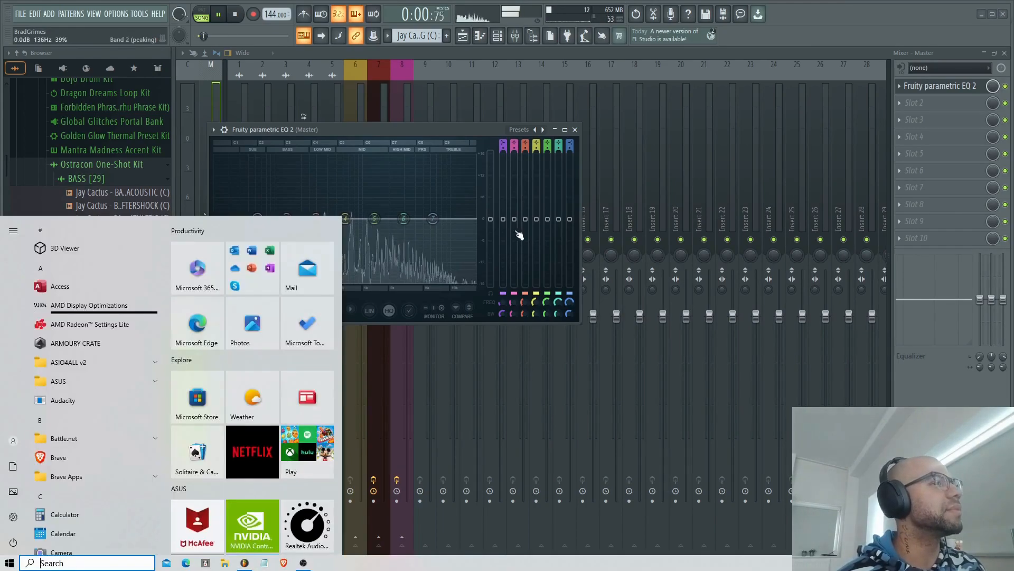